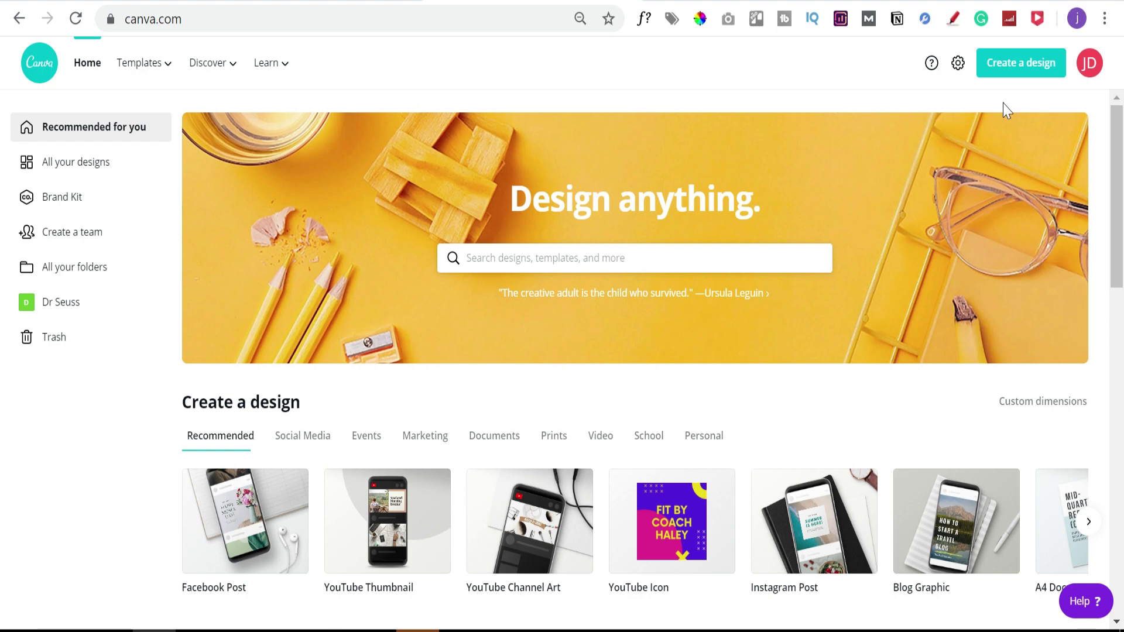
- Create a new custom-size Canva design of 1200 × 250 px
click(1006, 76)
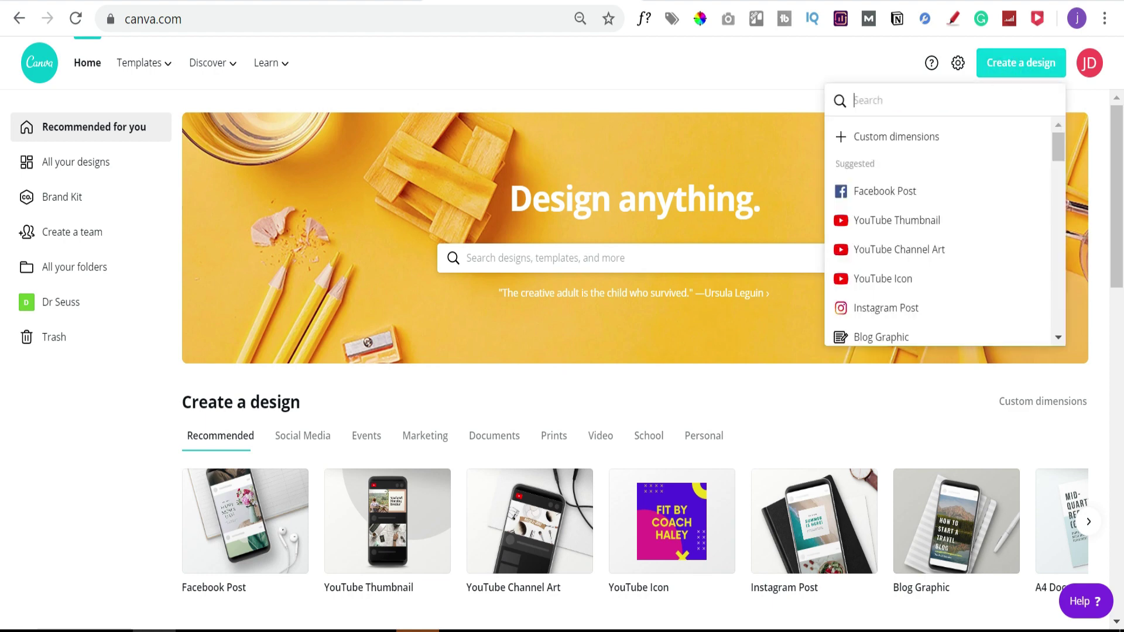
click(900, 140)
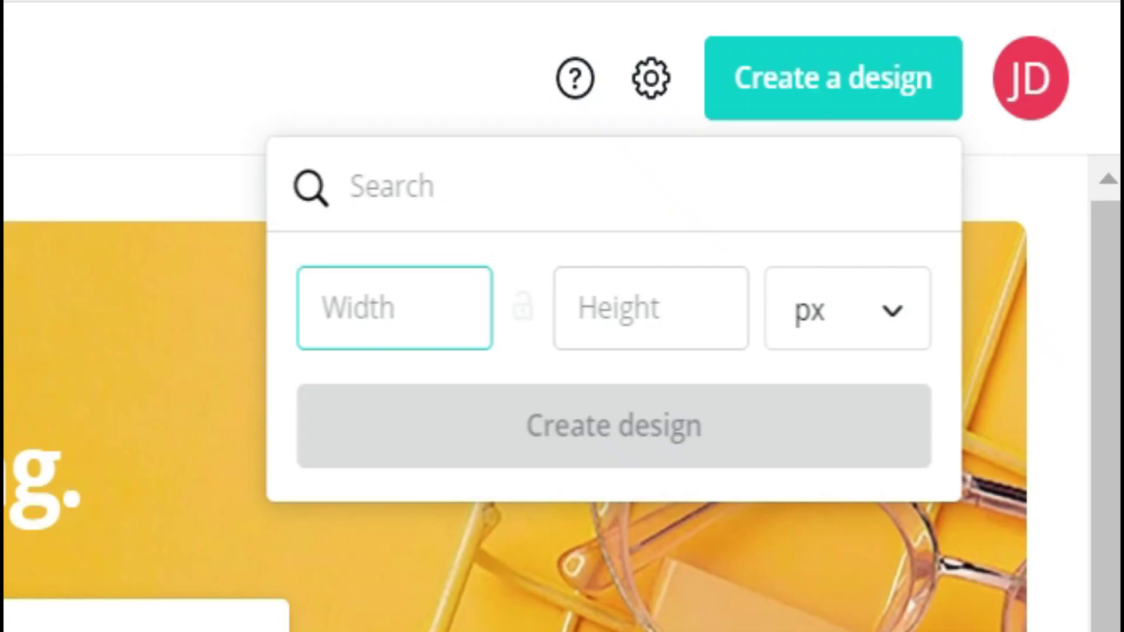
text(1200)
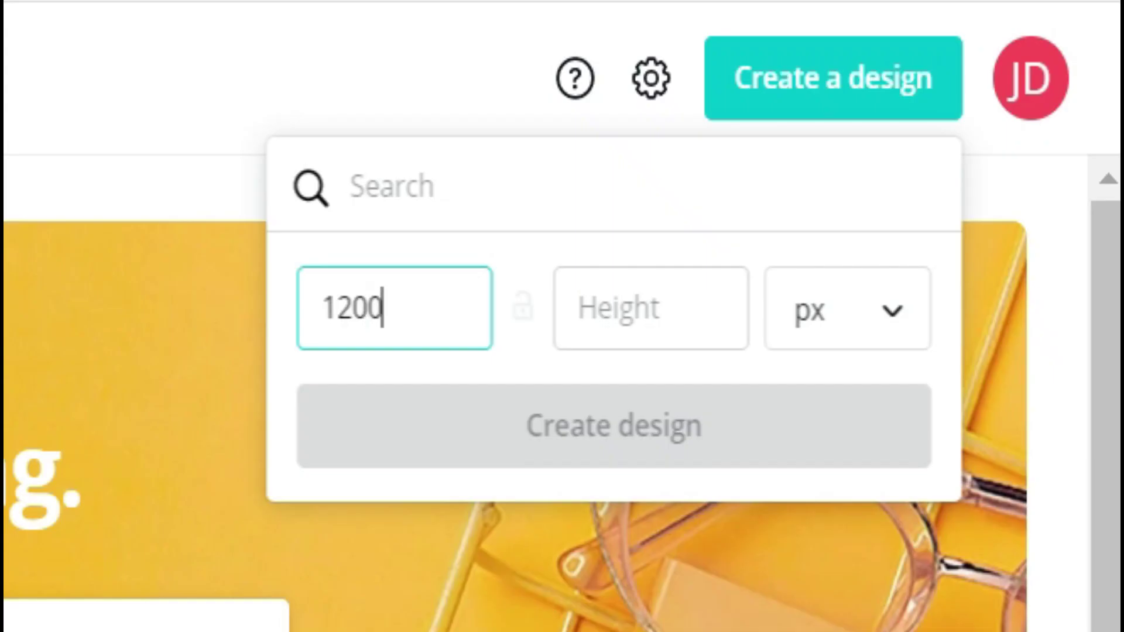
key(Tab)
text(250)
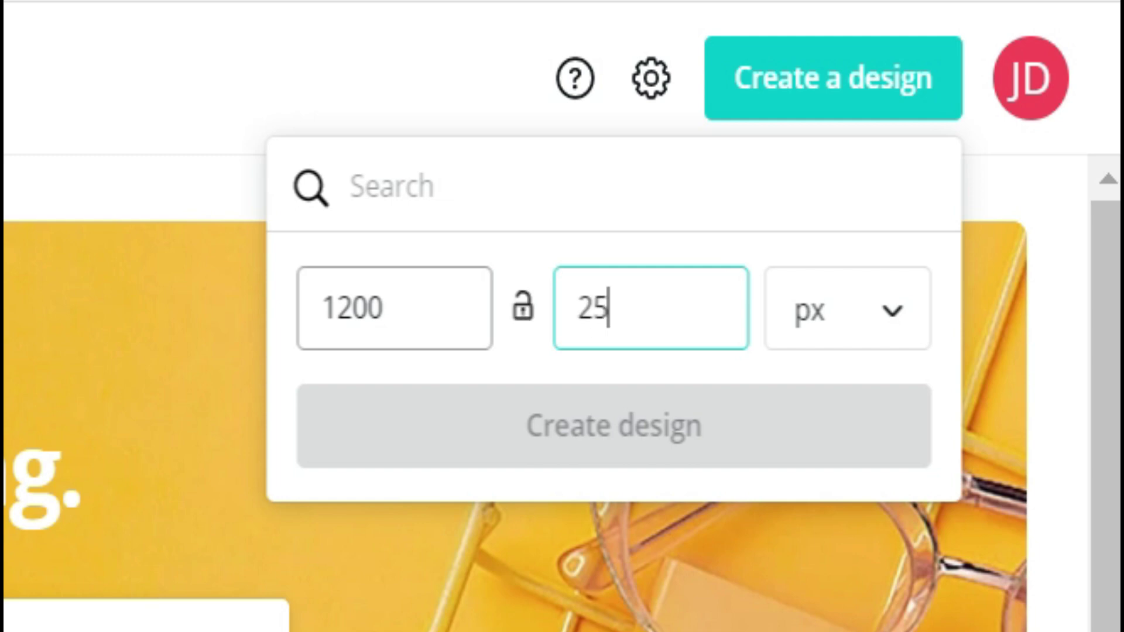
key(Return)
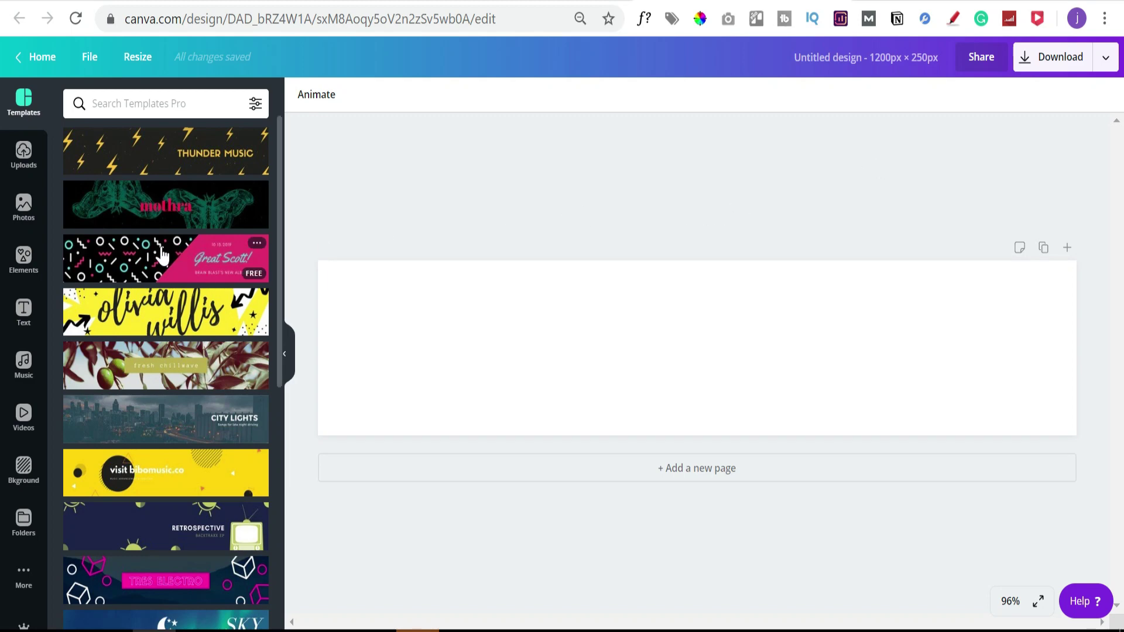
- Select the blank banner page and fill its background with the yellow colour swatch
scroll(176, 281, down, 2)
scroll(185, 300, down, 6)
scroll(186, 299, down, 8)
scroll(188, 300, down, 5)
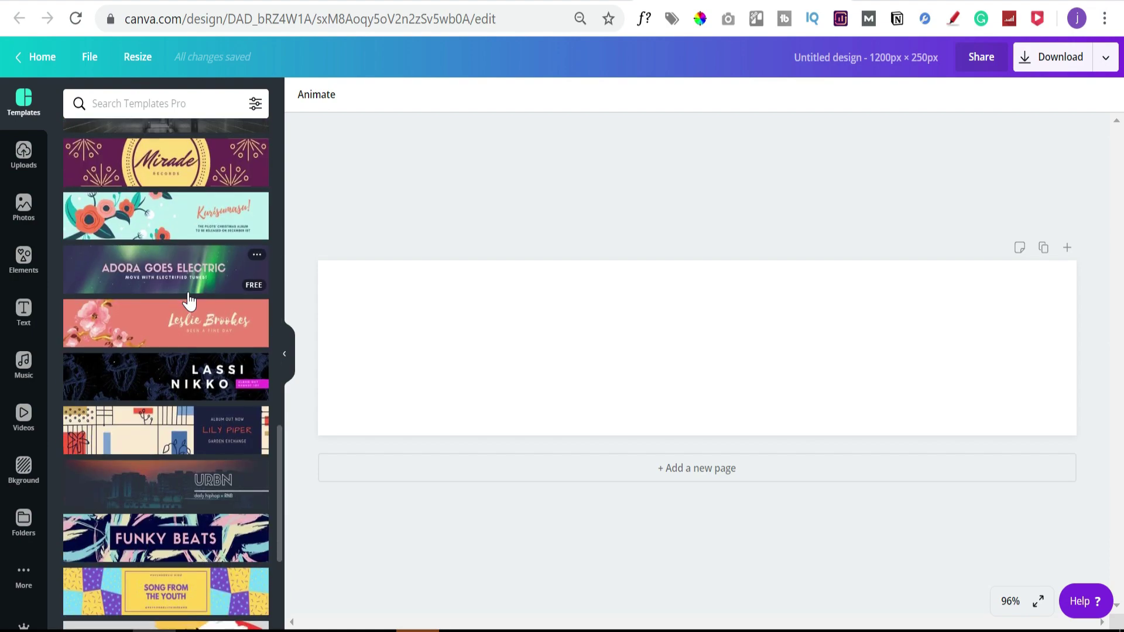
scroll(188, 300, down, 8)
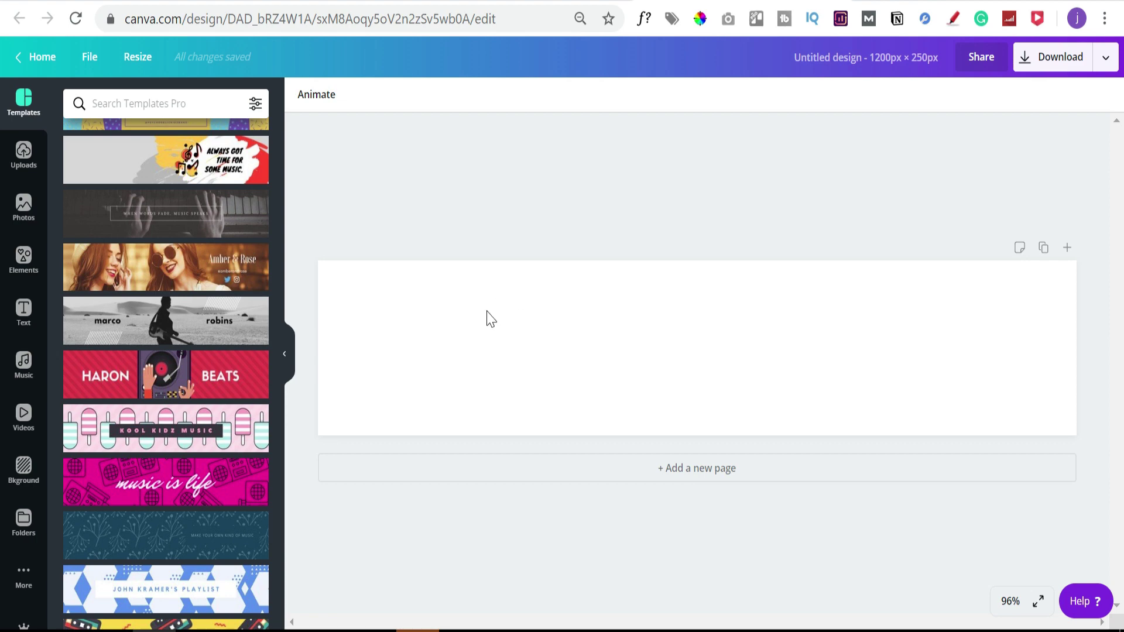
click(459, 314)
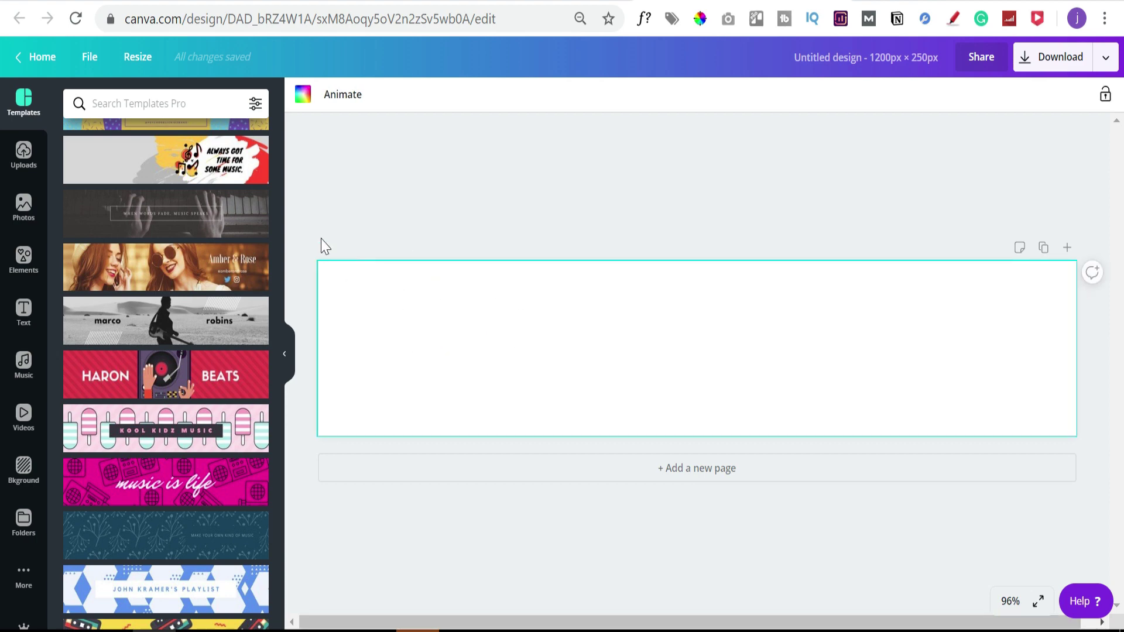
click(27, 207)
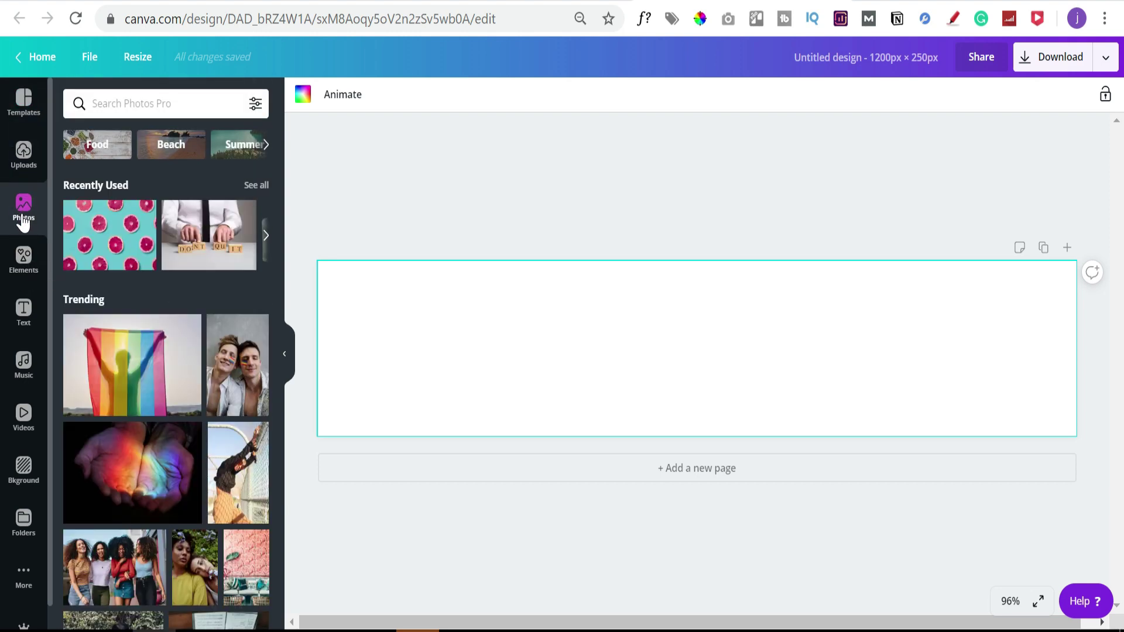
click(25, 263)
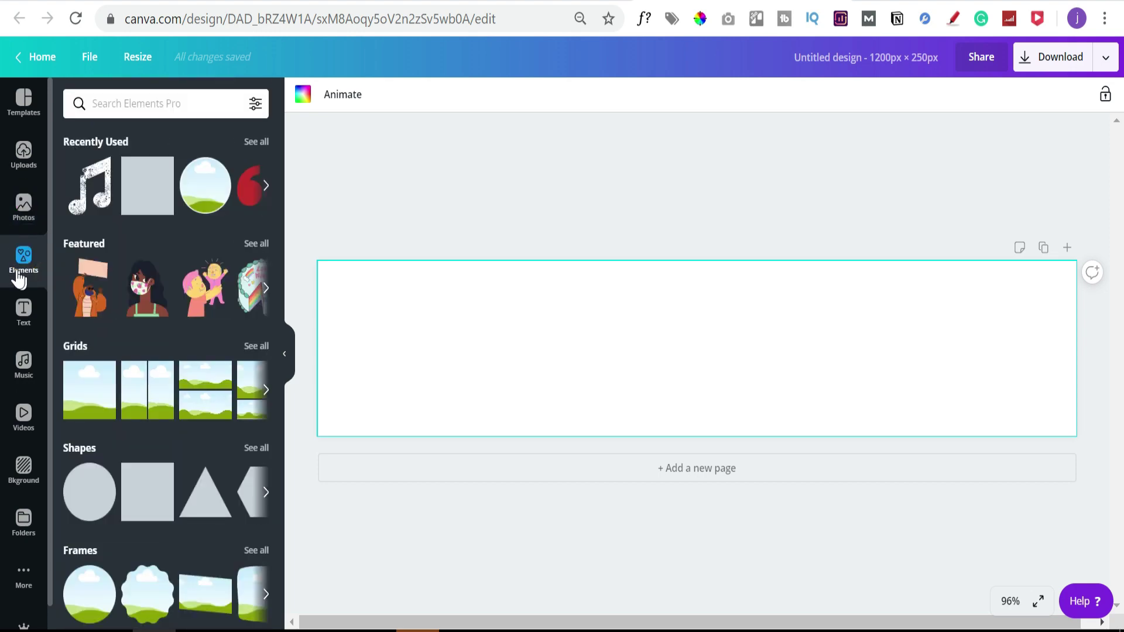
click(23, 466)
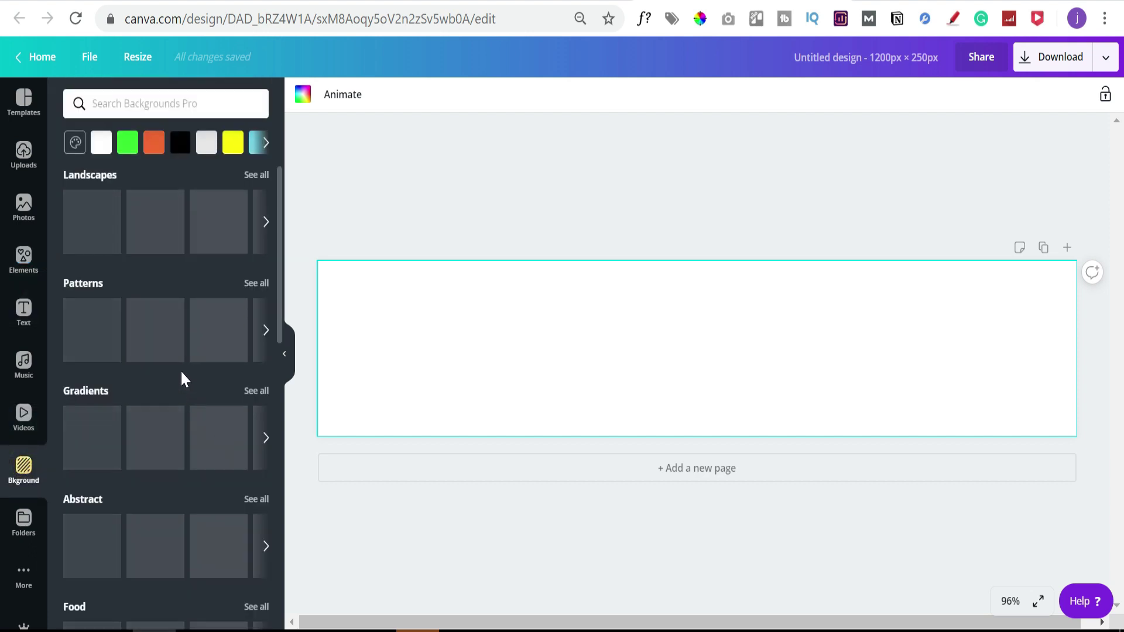
click(233, 144)
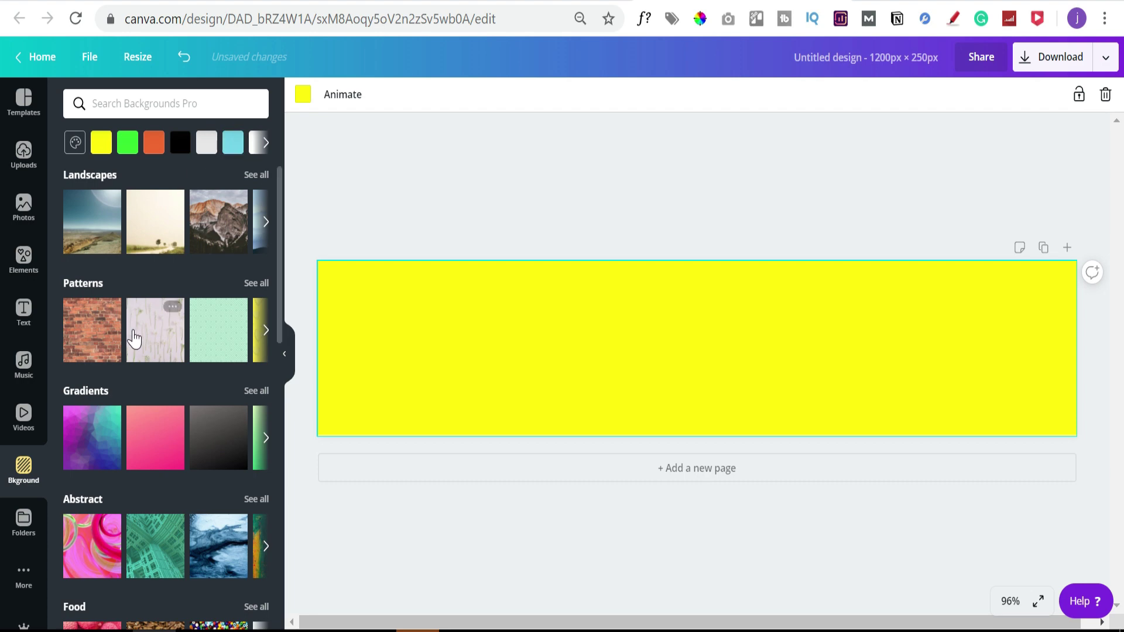
scroll(133, 336, down, 3)
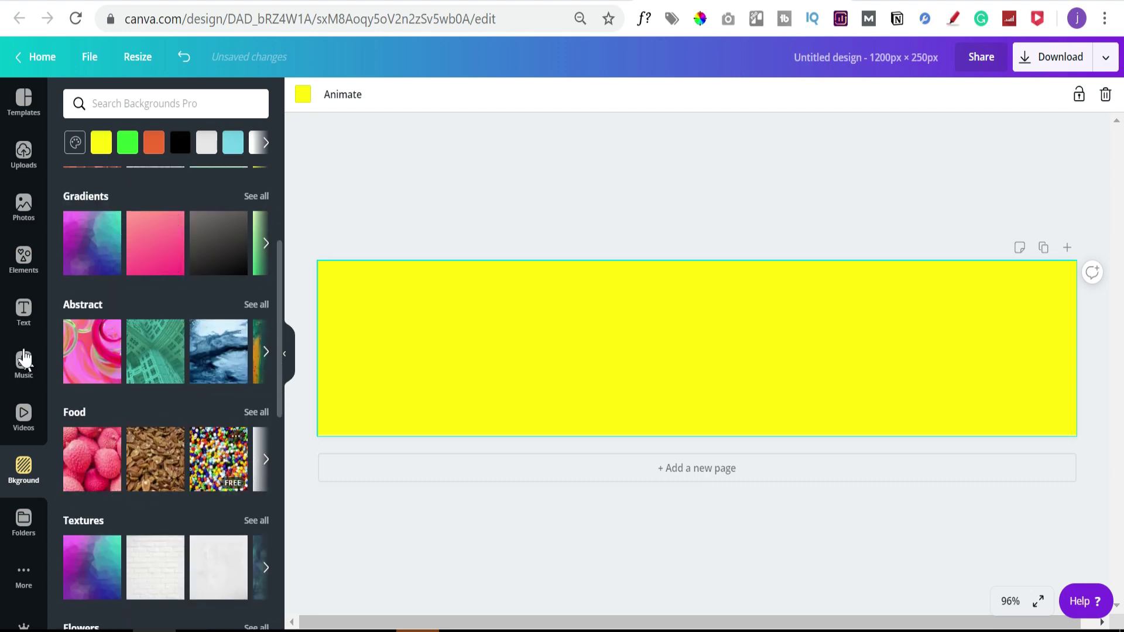
click(24, 262)
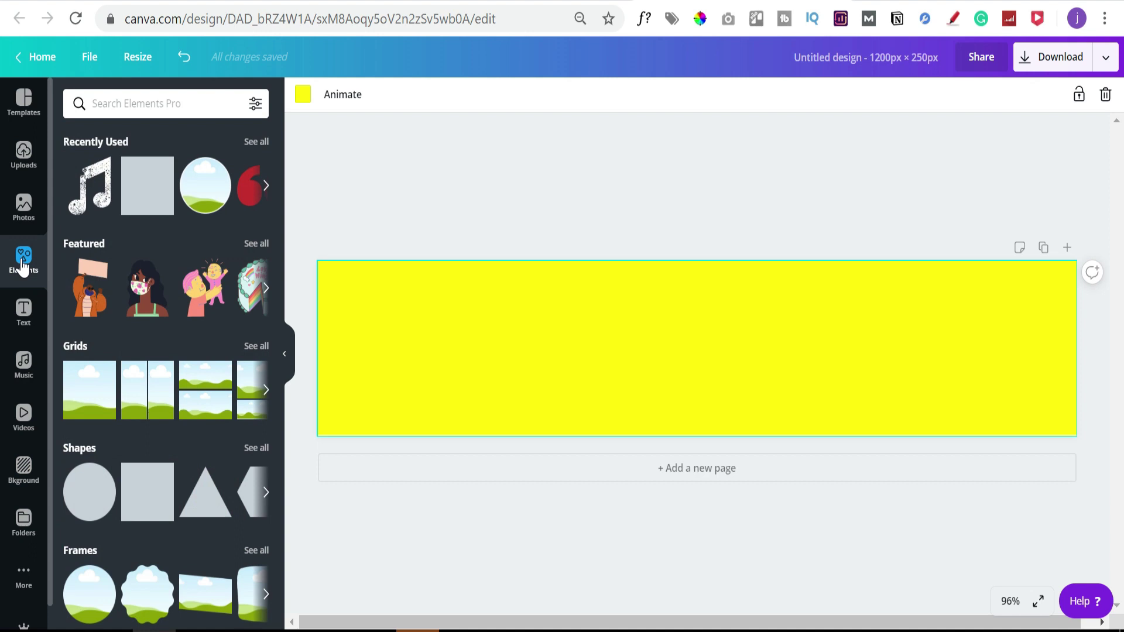
- Add a music-note graphic, enlarge it and move it to the banner's left side
click(87, 195)
mouse_move(573, 288)
mouse_down()
mouse_move(552, 266)
mouse_move(571, 273)
mouse_up()
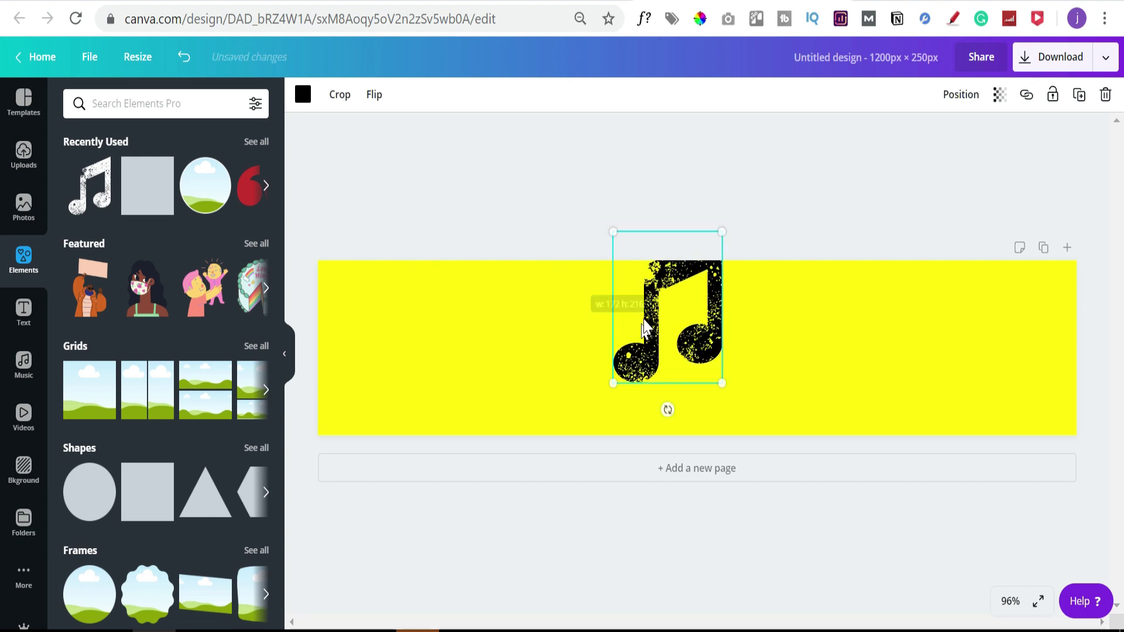
drag(644, 328, 368, 341)
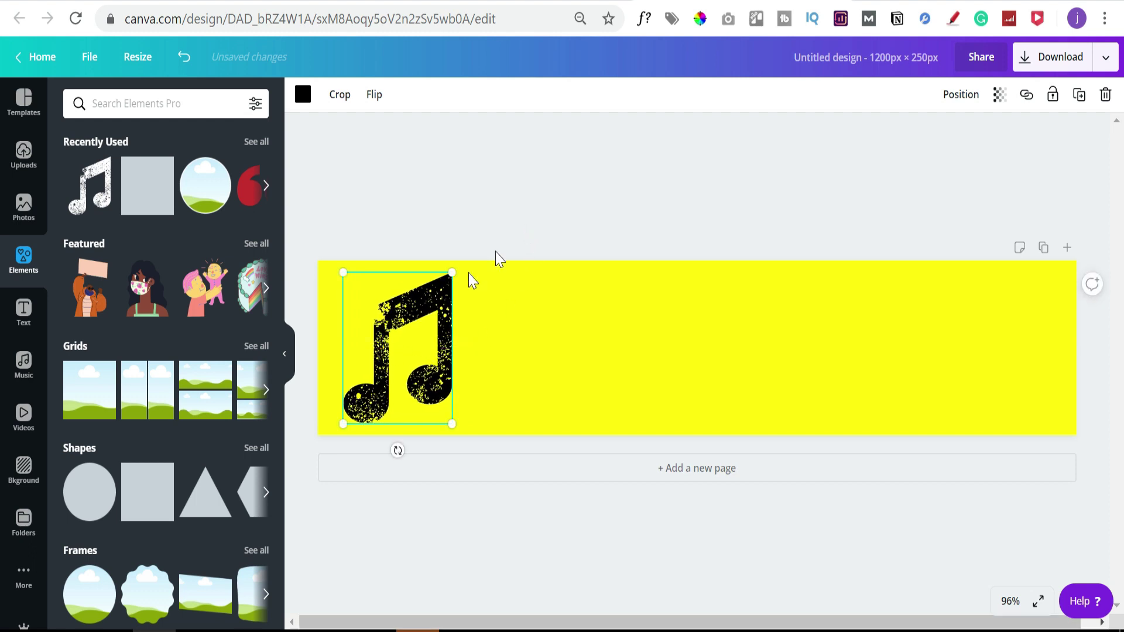
- Duplicate the music note with Ctrl+D, shrink the copy and place it near the right end
key(ctrl+d)
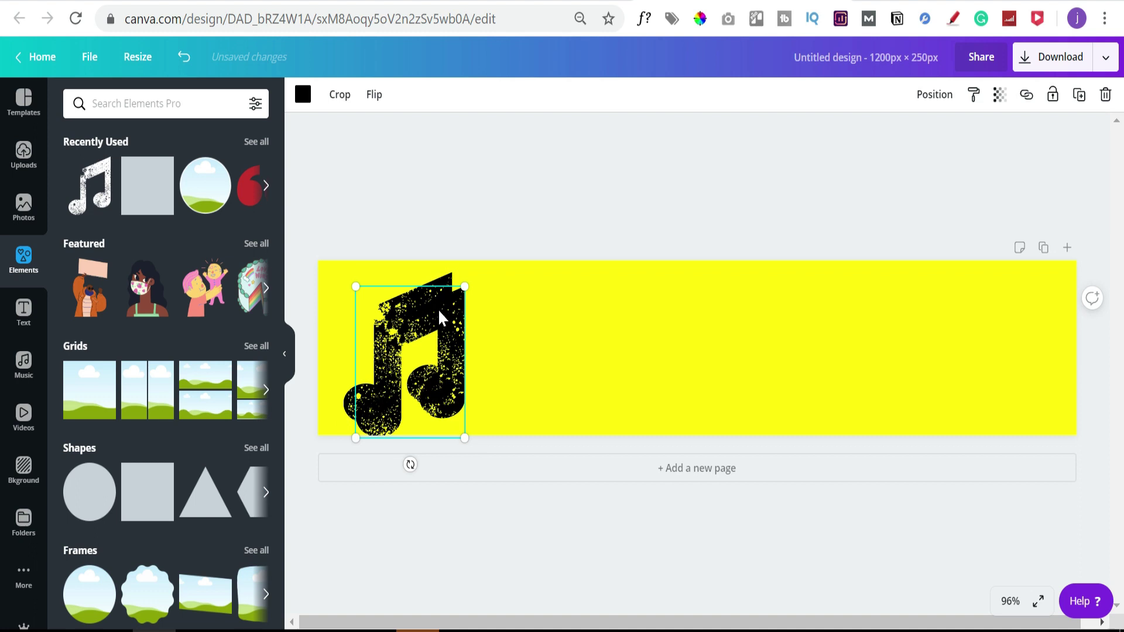
drag(418, 342, 1023, 364)
click(554, 215)
click(605, 196)
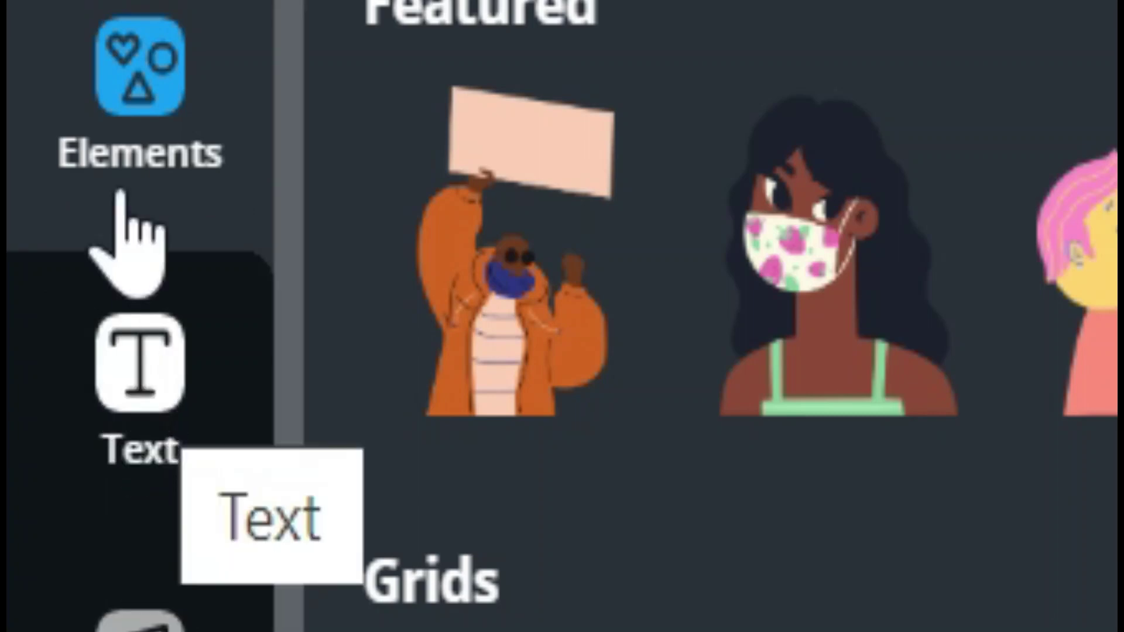
- Add a heading reading 'Introduction' and scale it between the two music notes
click(174, 378)
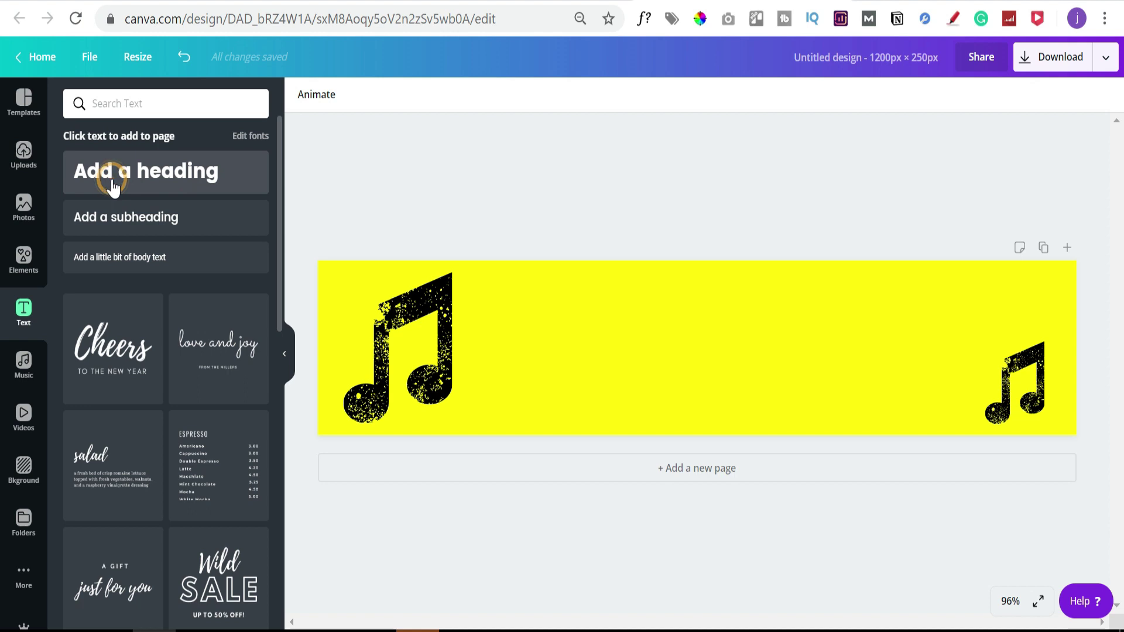
click(113, 186)
drag(593, 330, 480, 295)
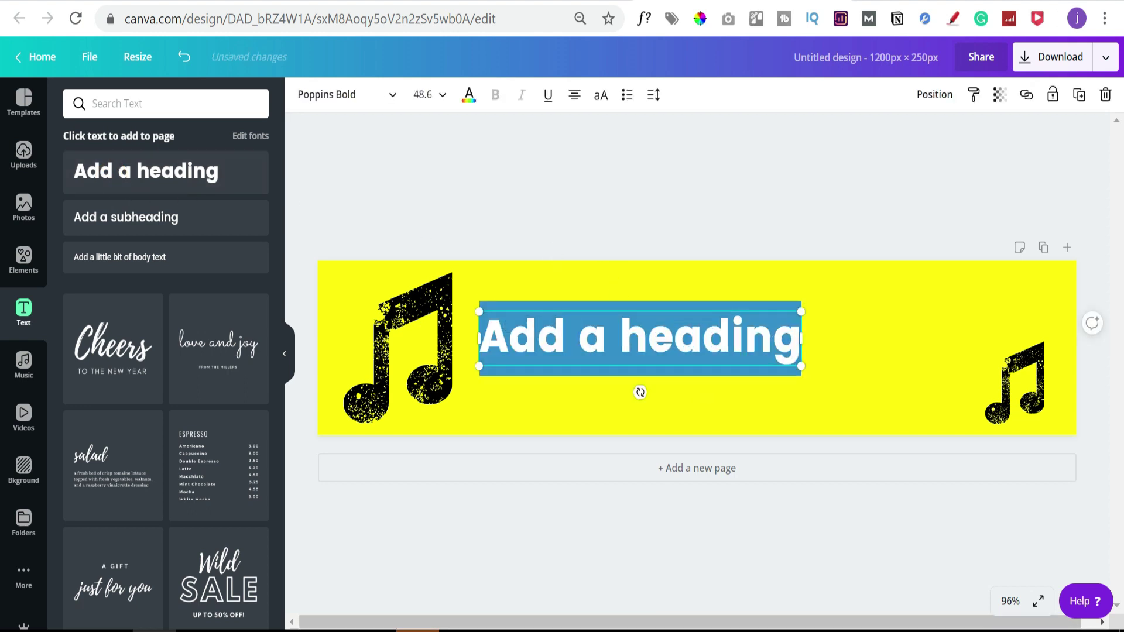
text(In)
key(BackSpace)
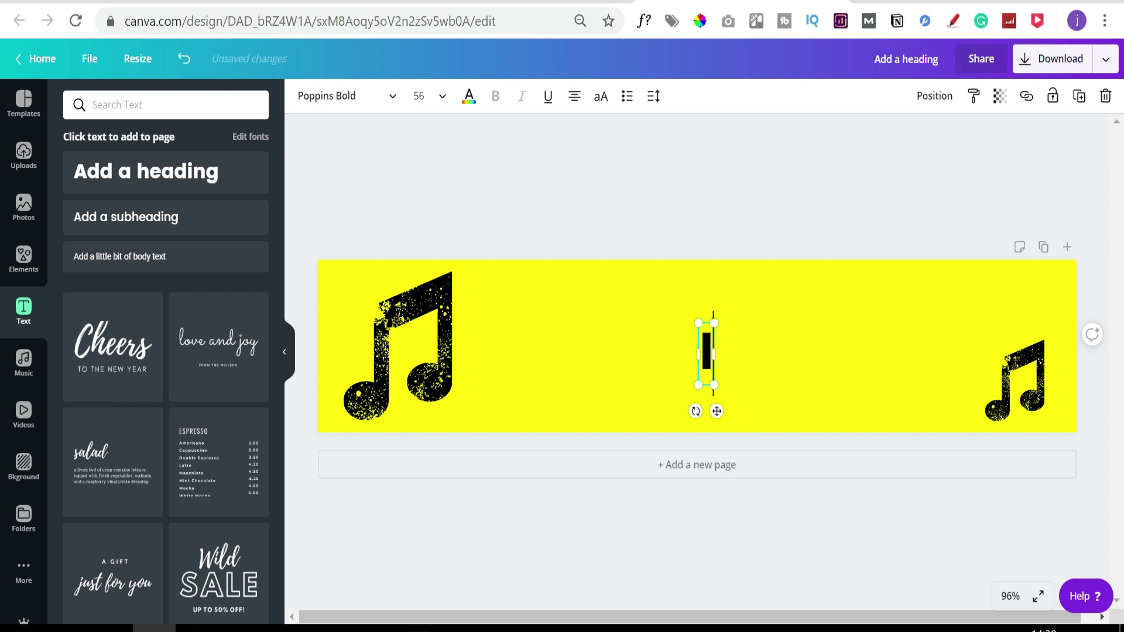
text(Introdu)
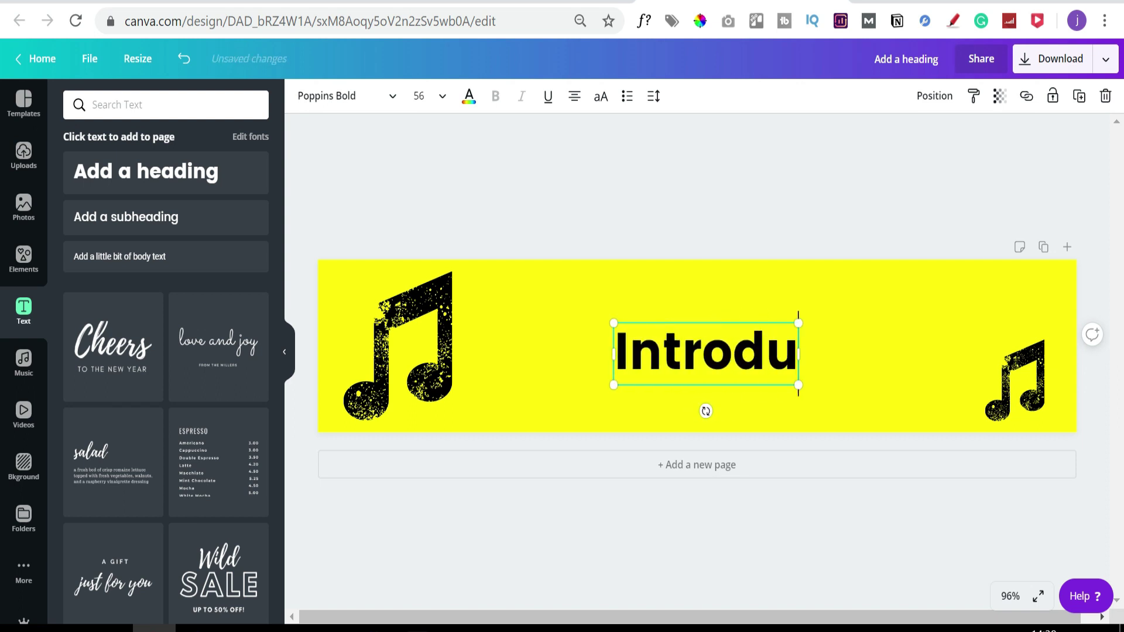
text(ction)
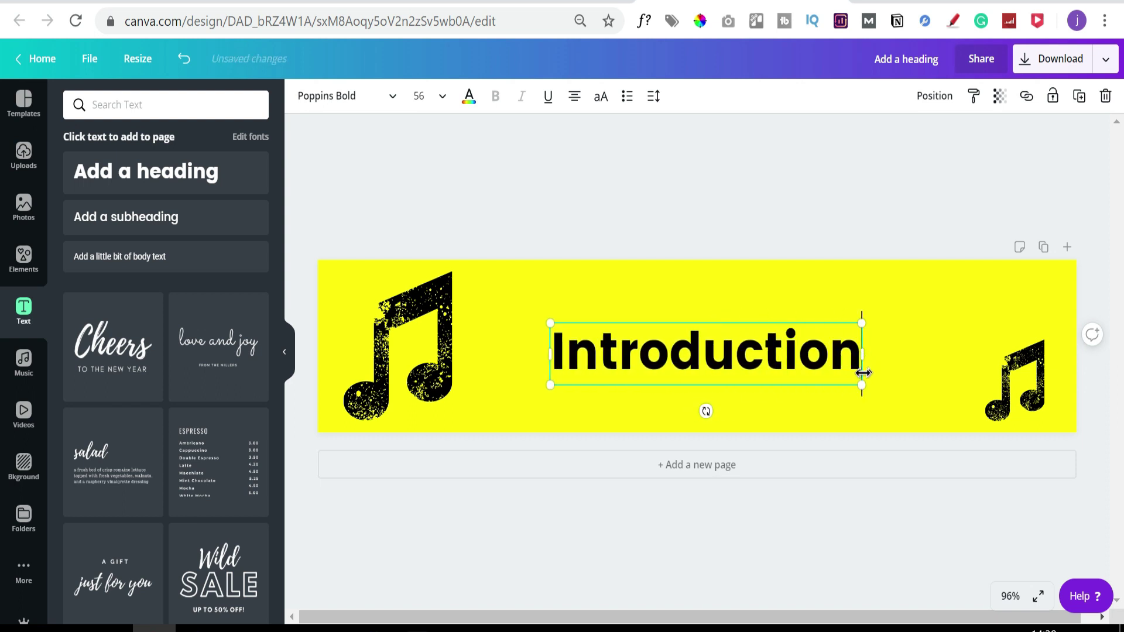
drag(860, 382, 918, 389)
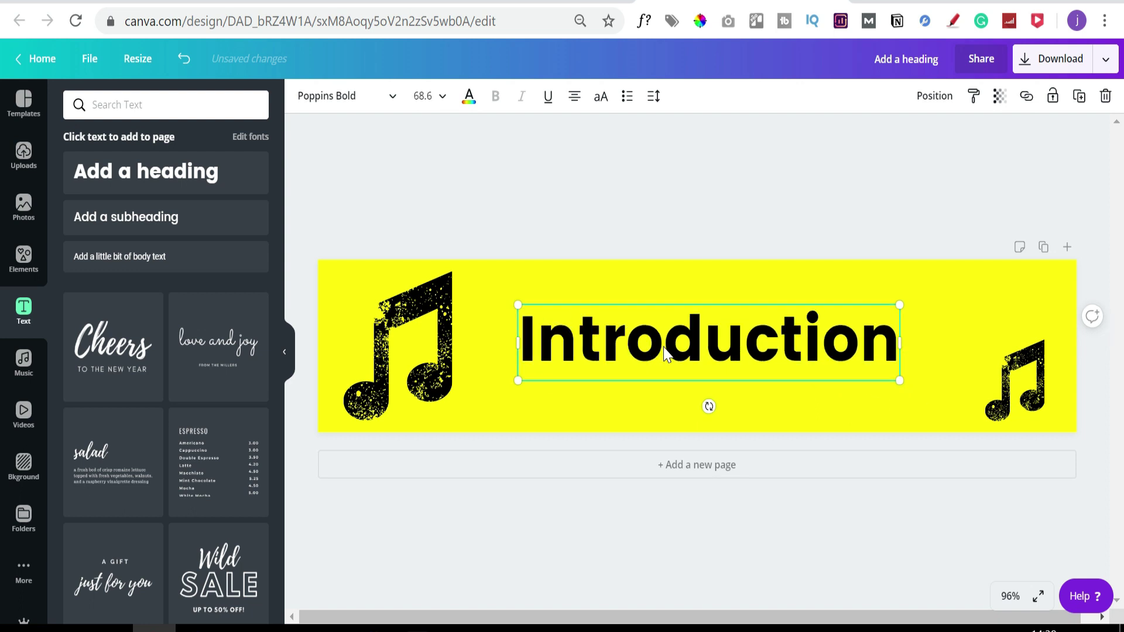
drag(672, 354, 674, 357)
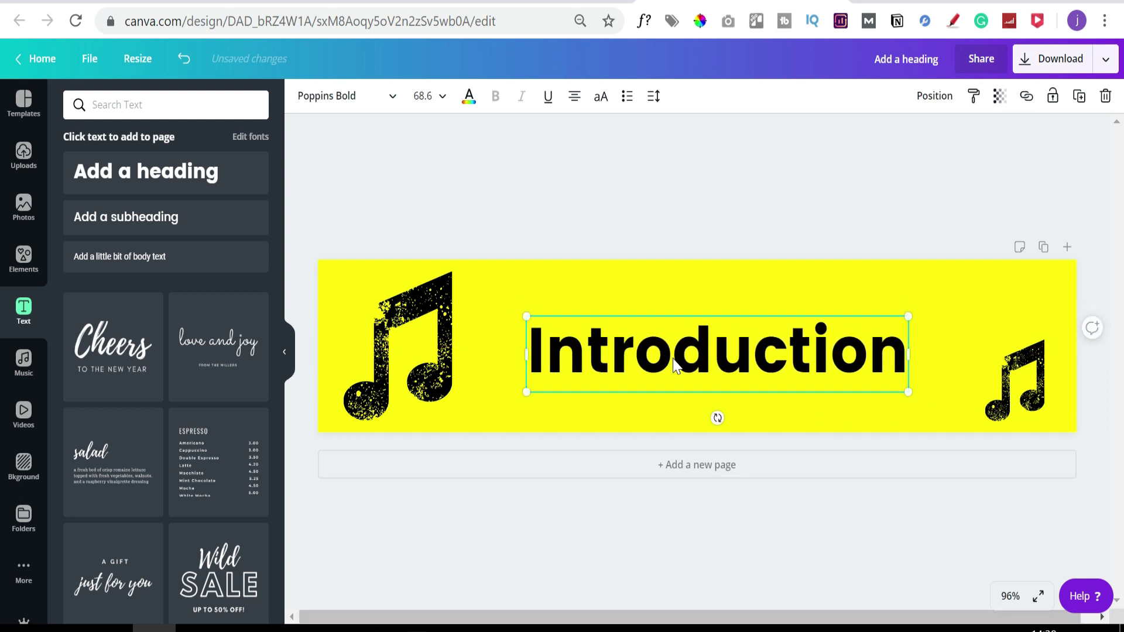
drag(512, 309, 504, 312)
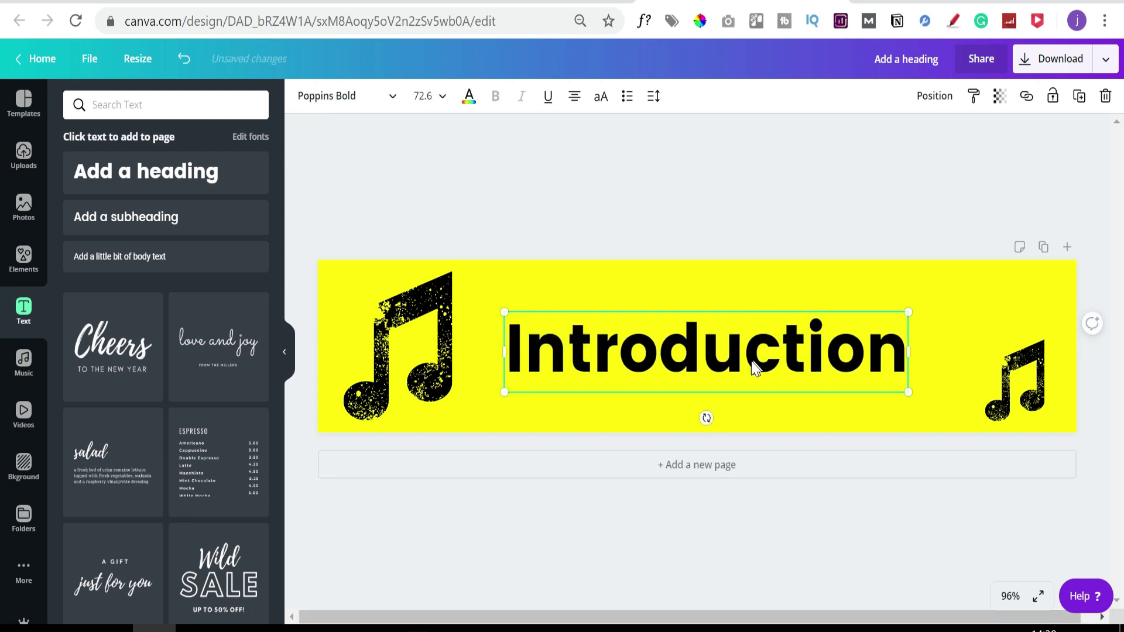
click(715, 294)
- Change the Introduction heading's font to Zing Rust Base, then enlarge and reposition it
click(694, 357)
click(351, 96)
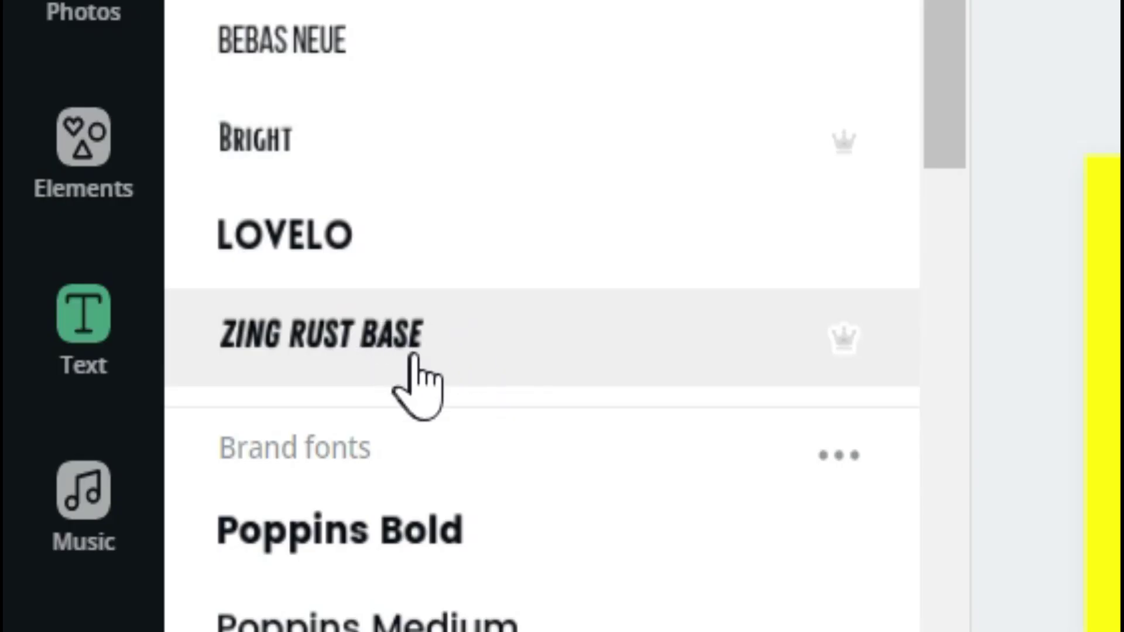
click(417, 351)
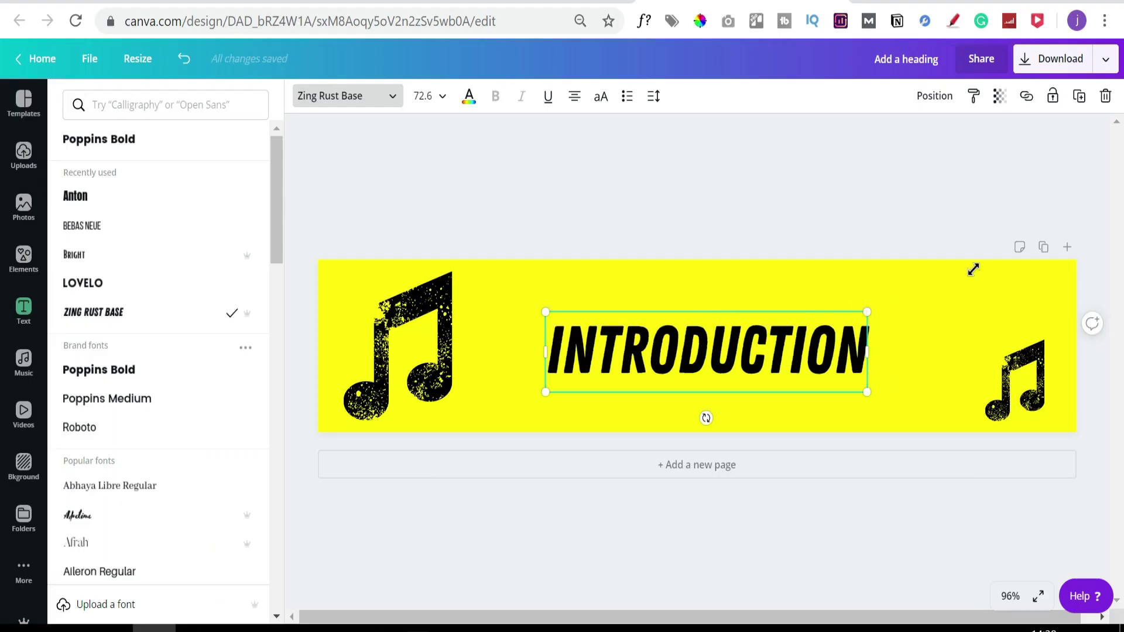
drag(973, 269, 940, 287)
click(858, 257)
drag(848, 320, 823, 326)
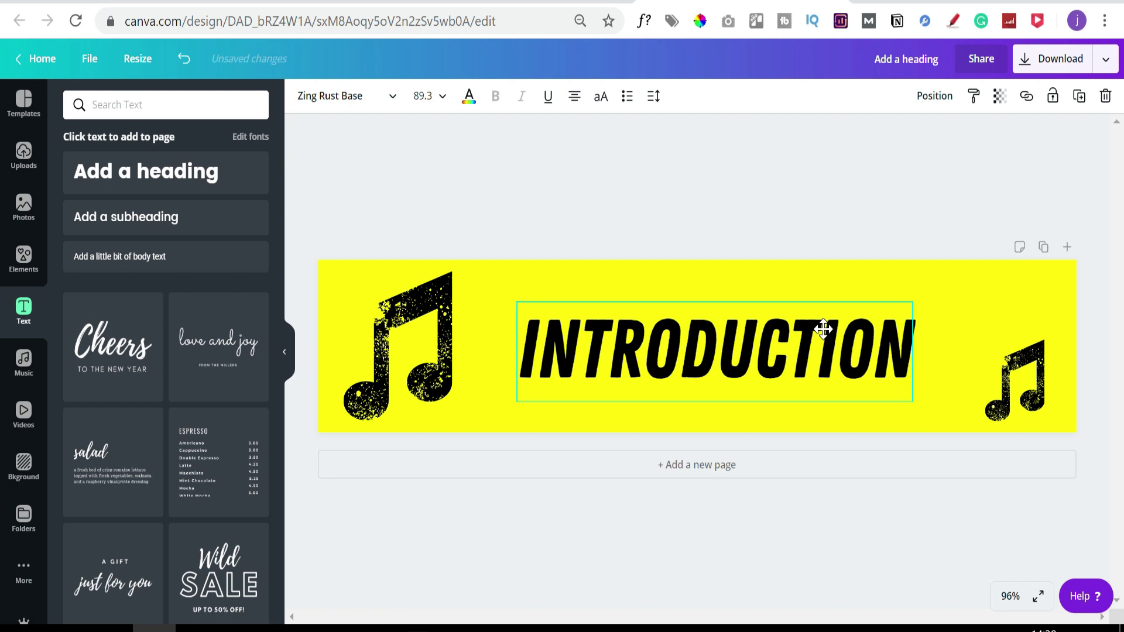
click(802, 222)
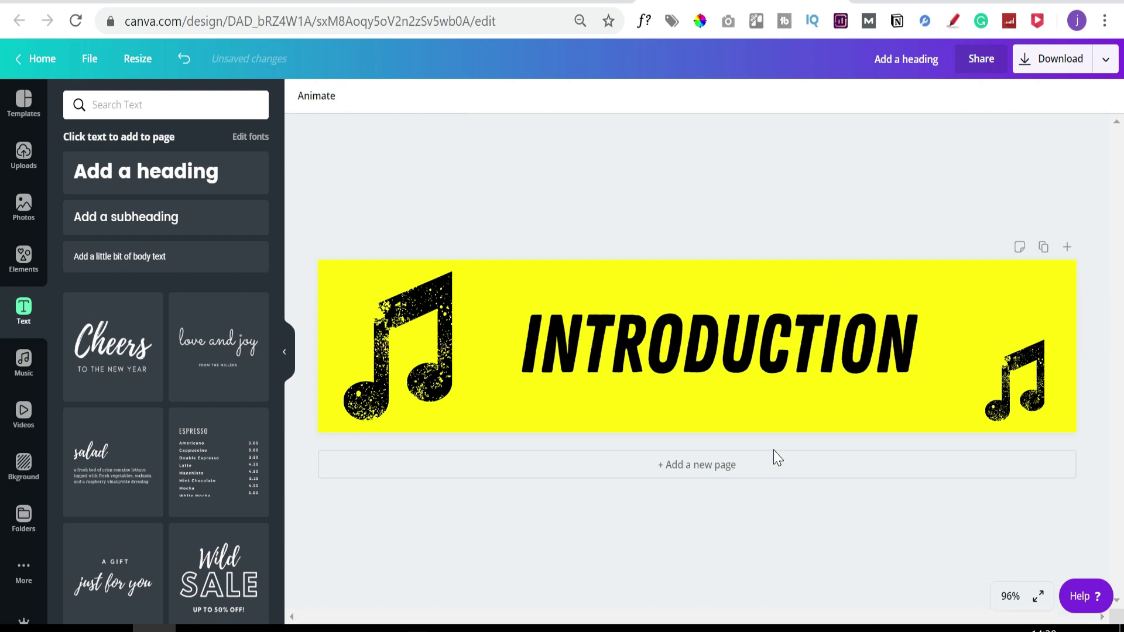
- Add a second page and apply the pink 'music is life' boombox template to it
click(715, 466)
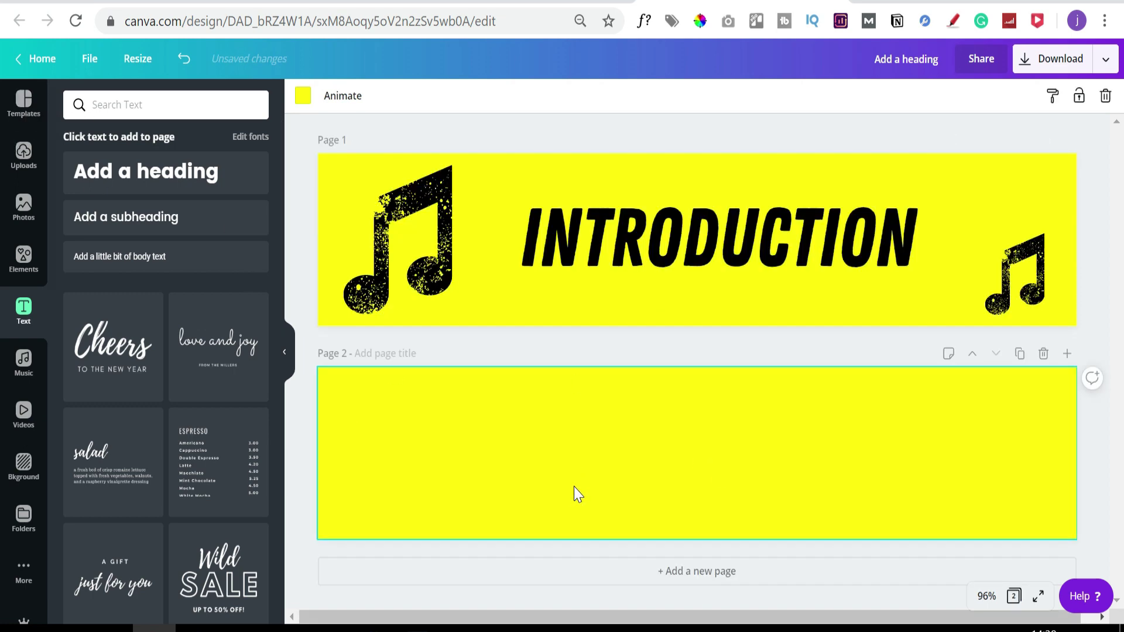
click(23, 103)
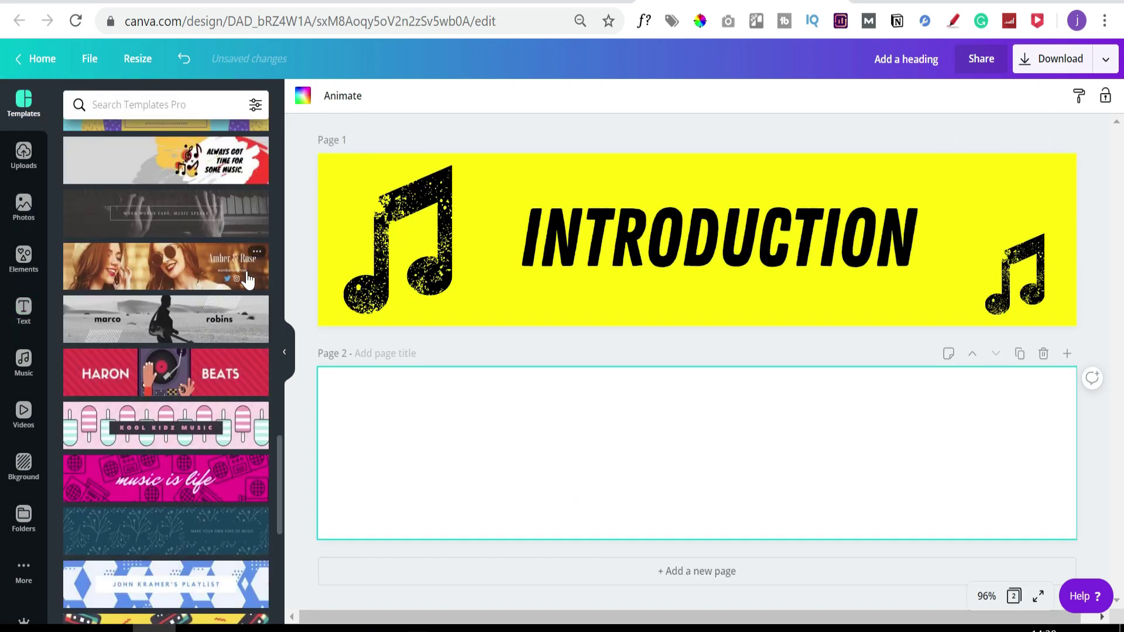
scroll(221, 358, down, 2)
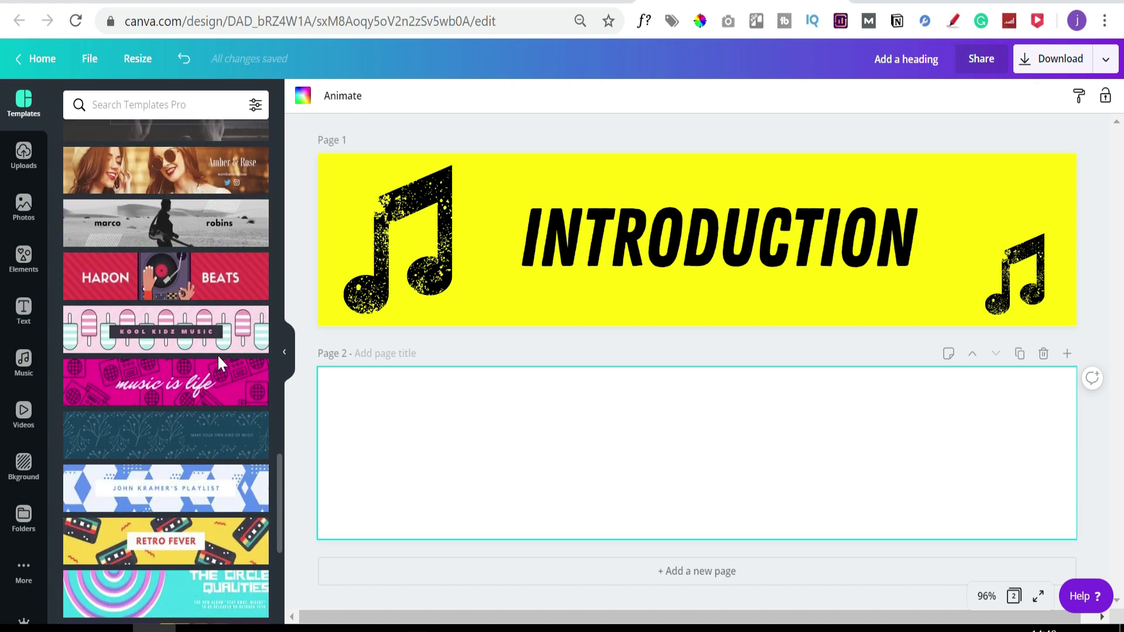
scroll(202, 410, down, 2)
scroll(202, 413, down, 5)
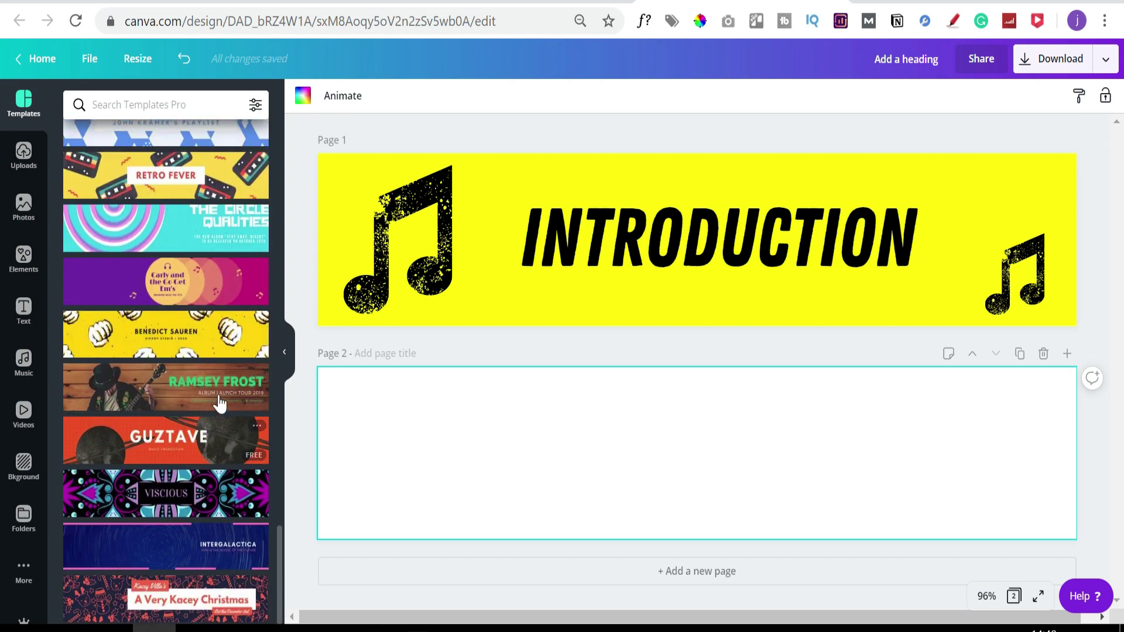
scroll(175, 340, up, 5)
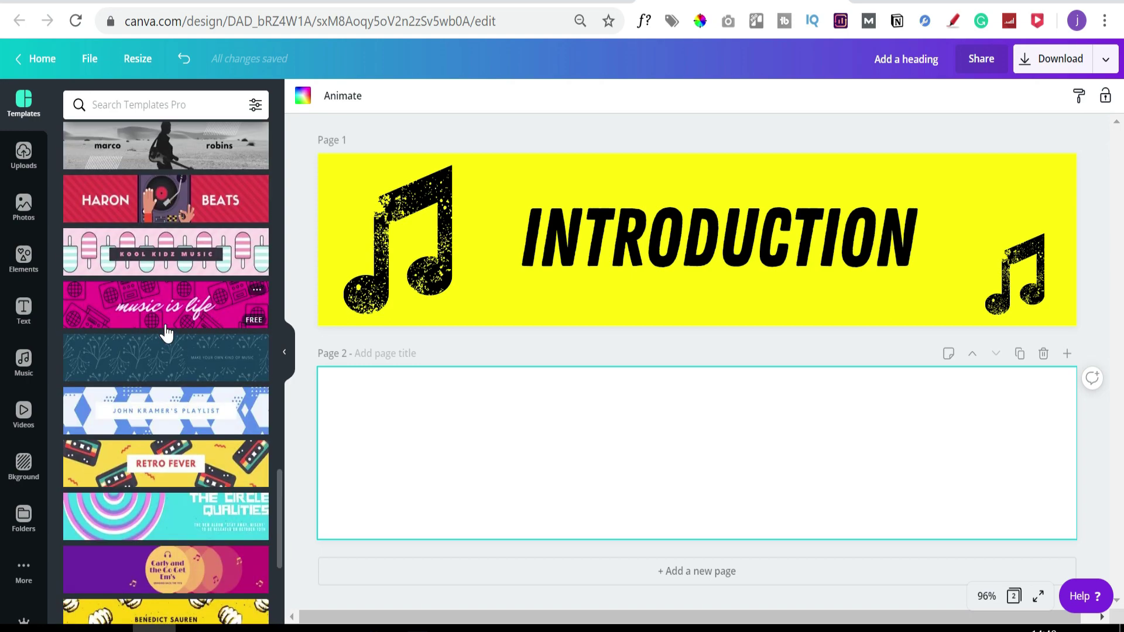
click(169, 306)
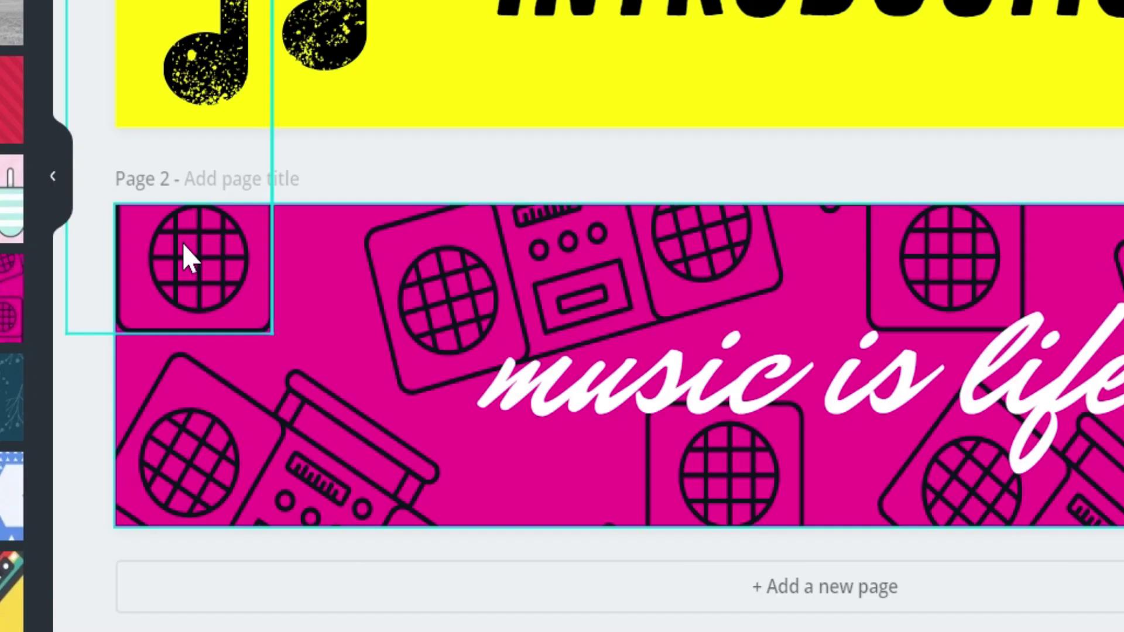
- Nudge the rotated boombox graphic up and to the right, then select the 'music is life' text
click(353, 390)
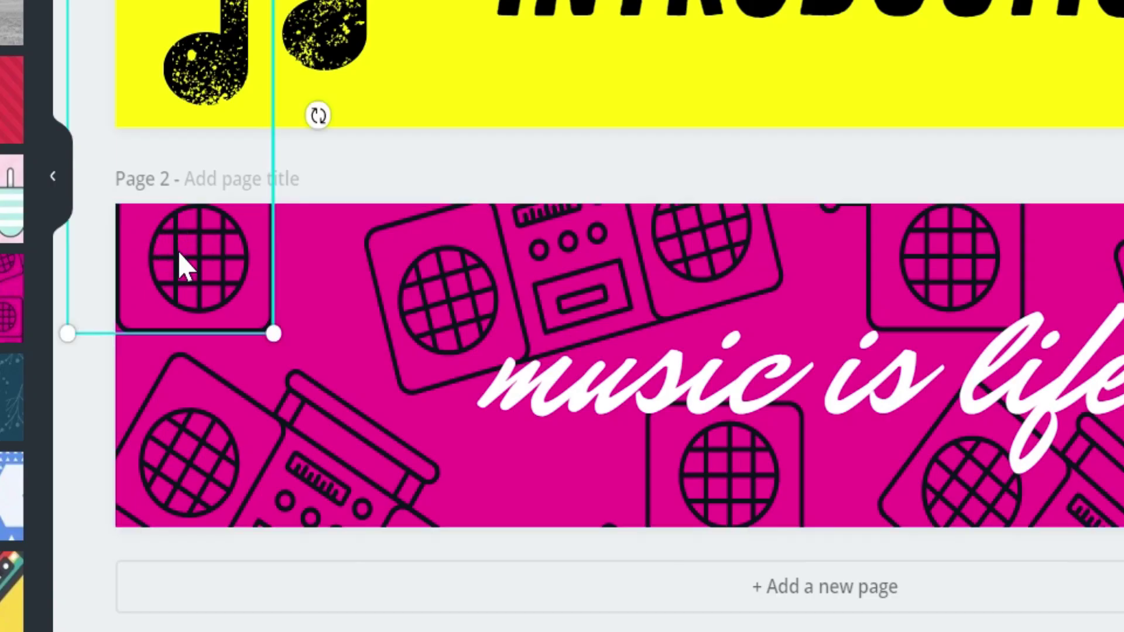
click(217, 445)
drag(294, 346, 243, 426)
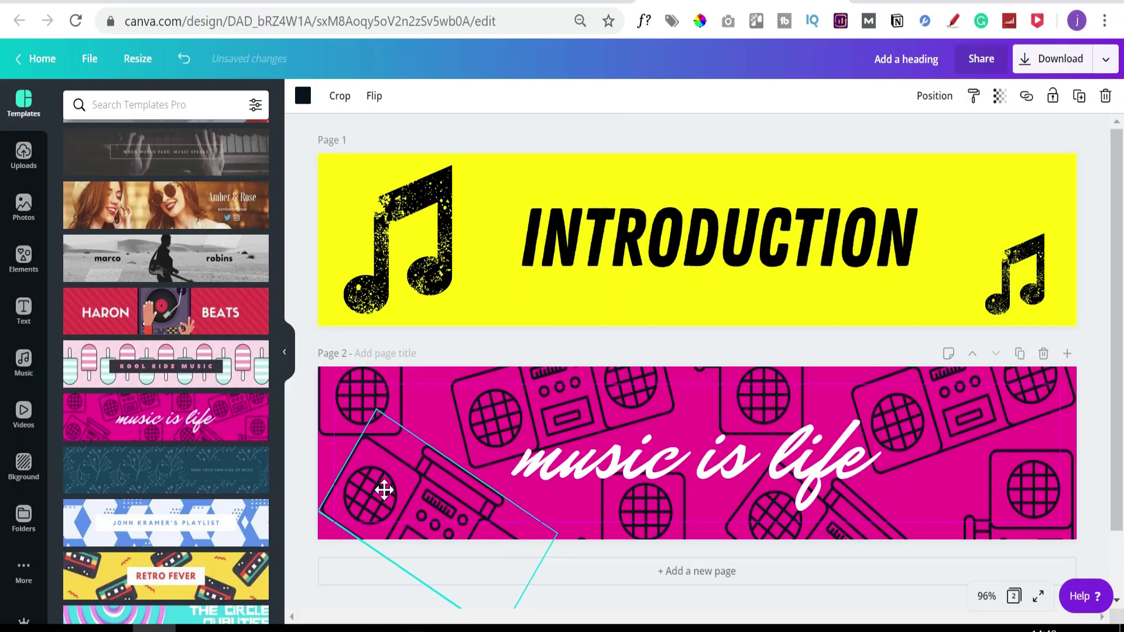
drag(384, 490, 388, 497)
click(591, 465)
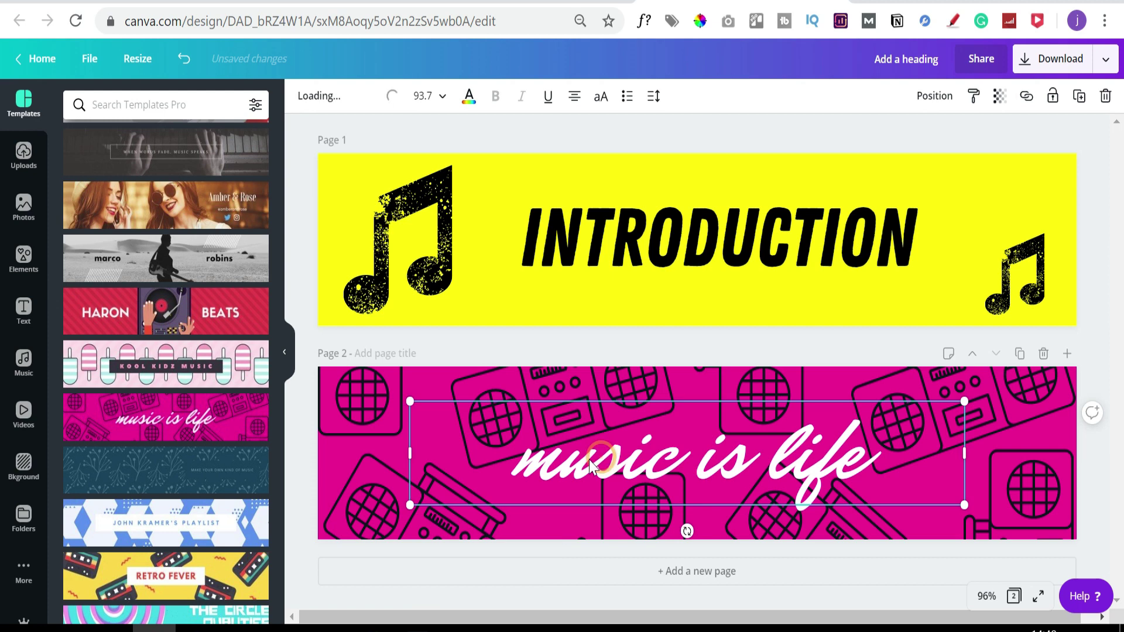
click(590, 466)
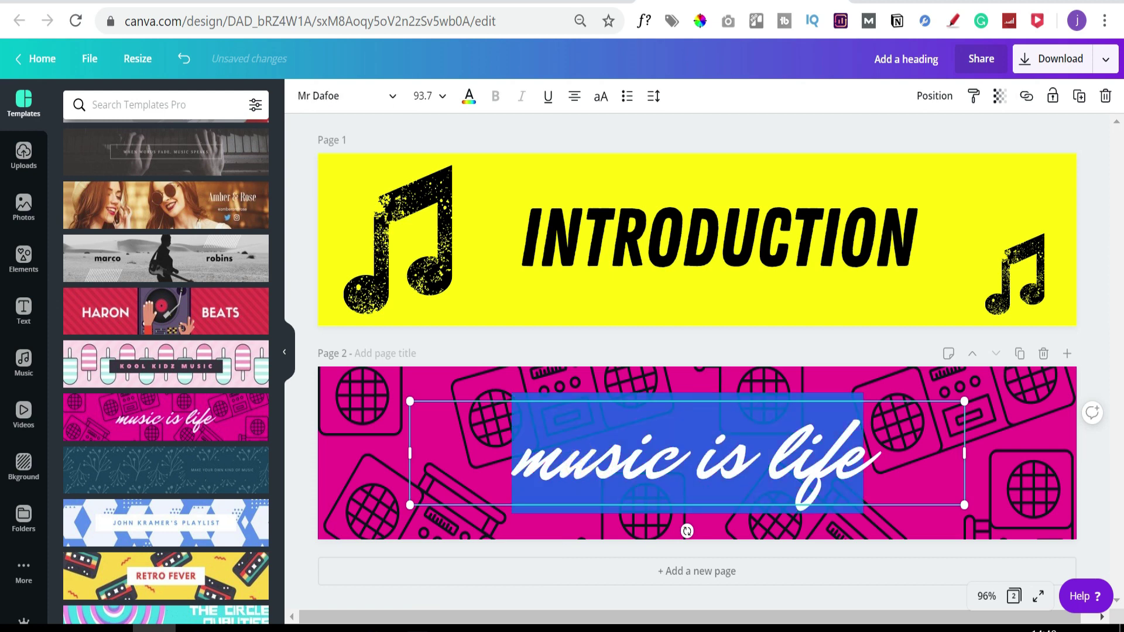
- Replace Page 2's text with INTRODUCTION in Zing Rust Base, enlarged to size 104
text(INTRODUCT)
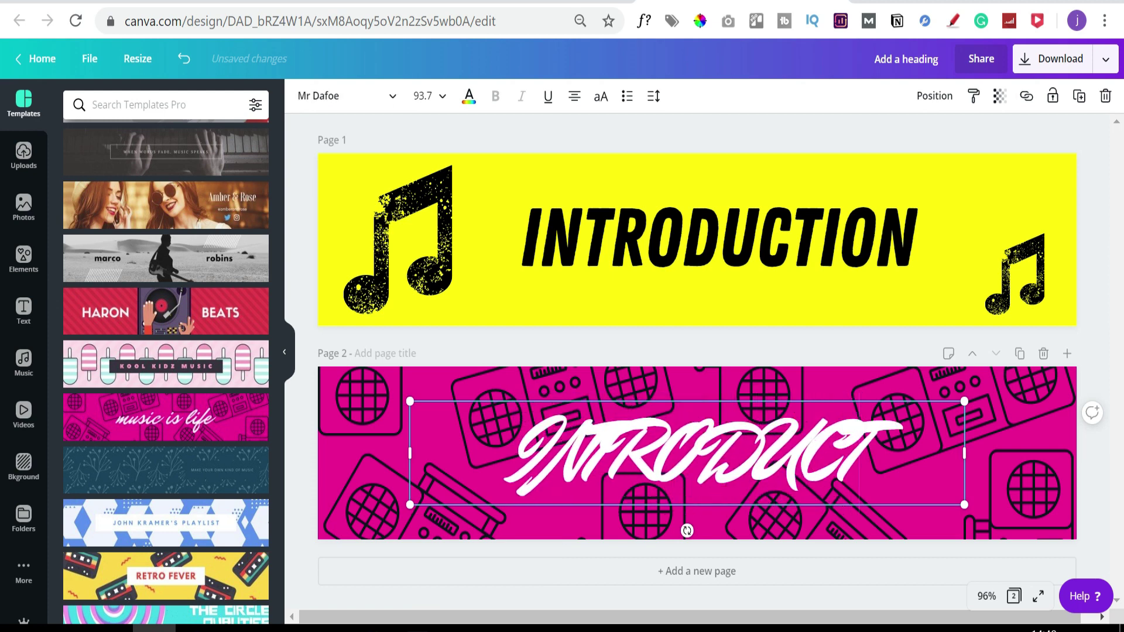
text(ION)
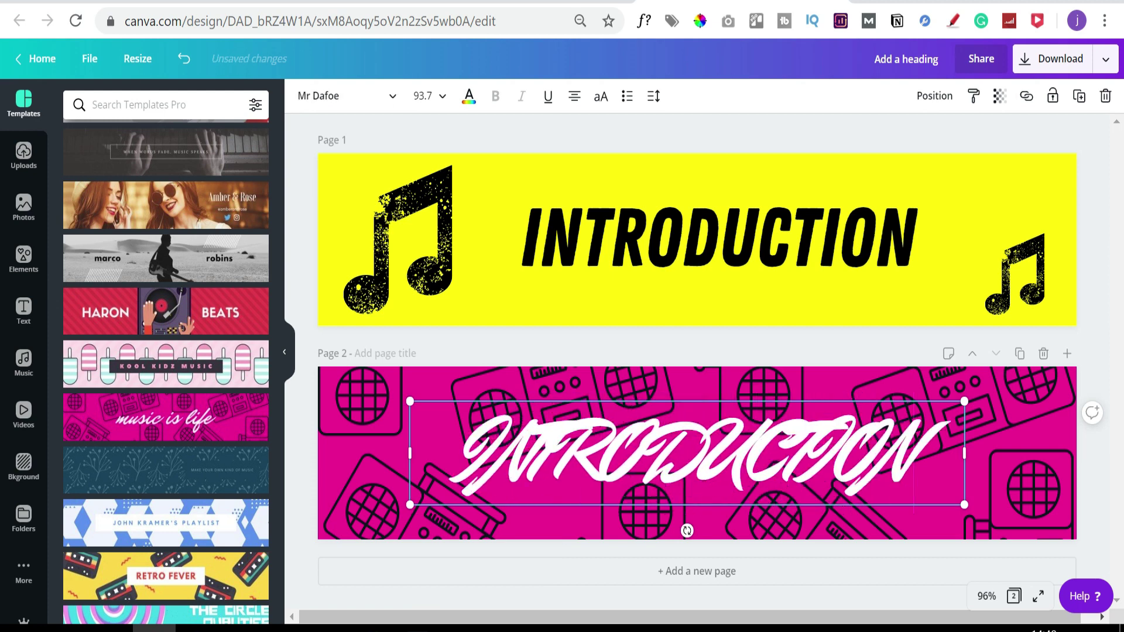
click(355, 98)
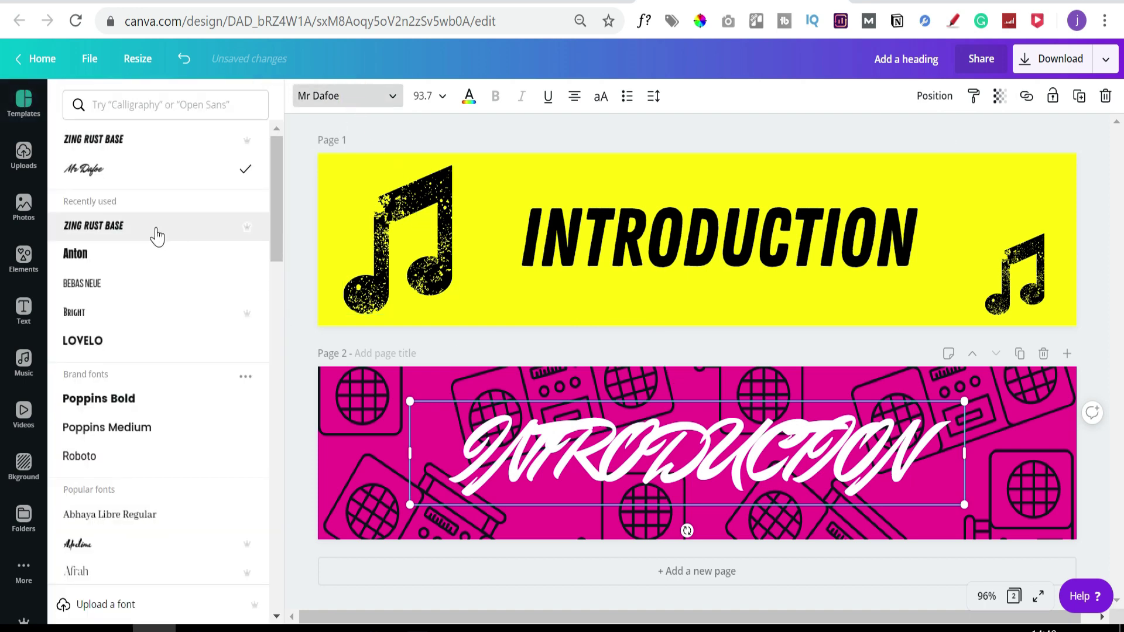
click(154, 229)
drag(410, 401, 376, 396)
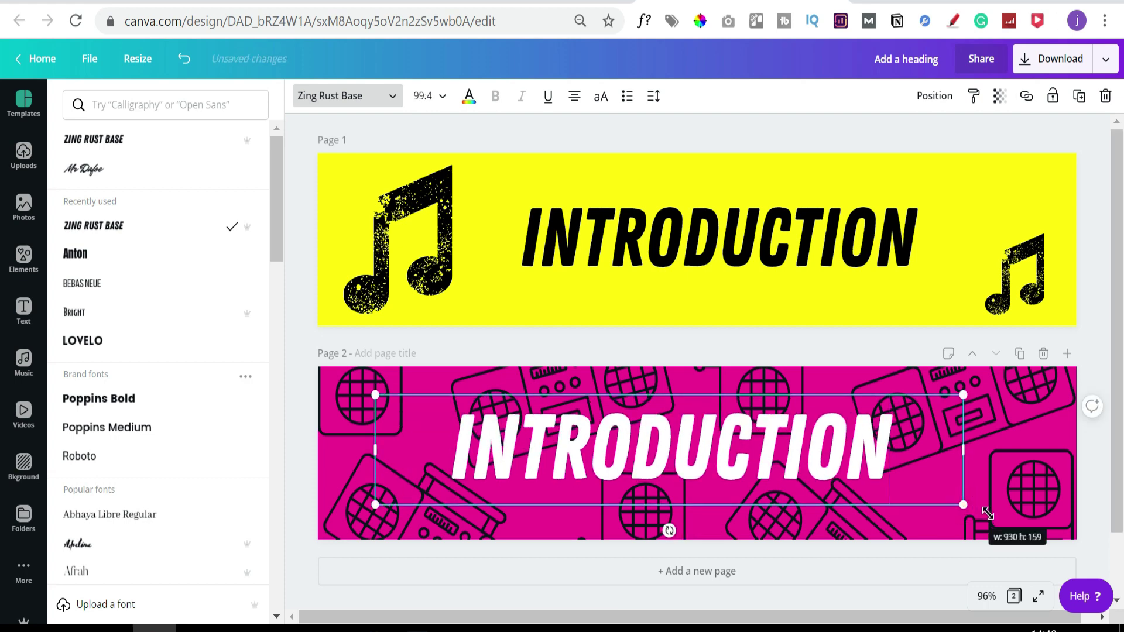
drag(987, 513, 1015, 518)
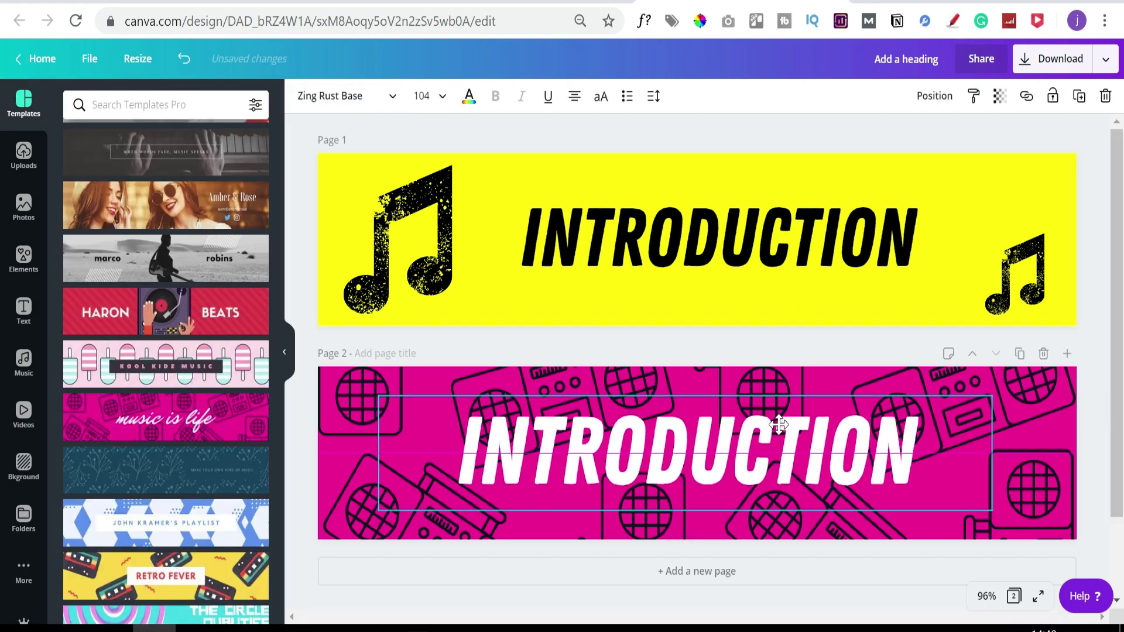
drag(778, 424, 773, 425)
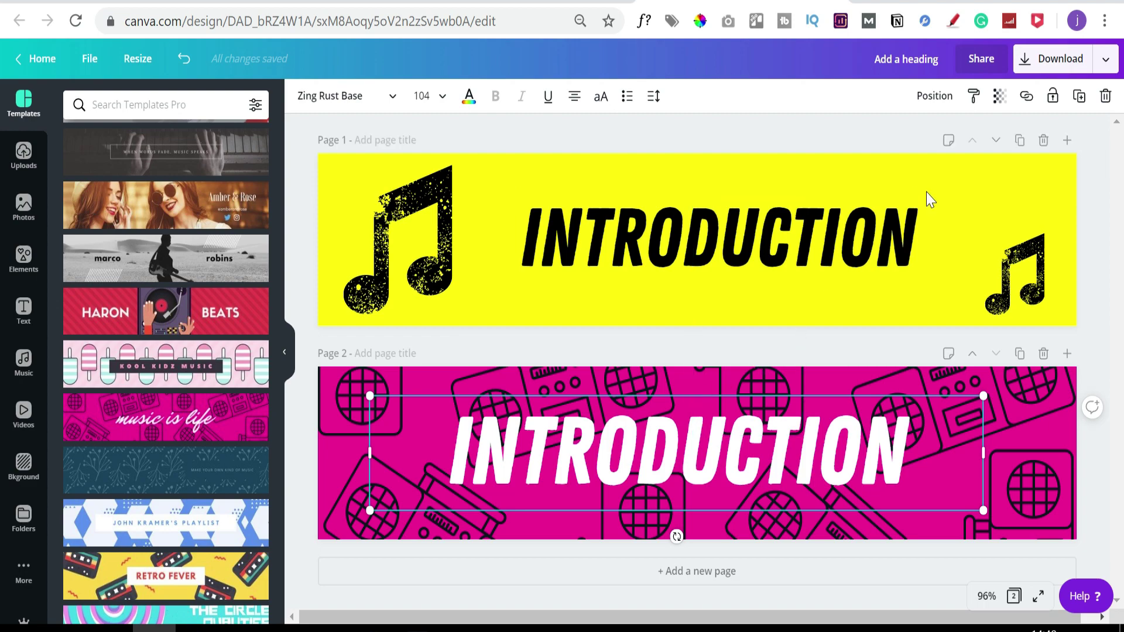
- Centre the INTRODUCTION text horizontally with Position > Align to page > Center
click(932, 97)
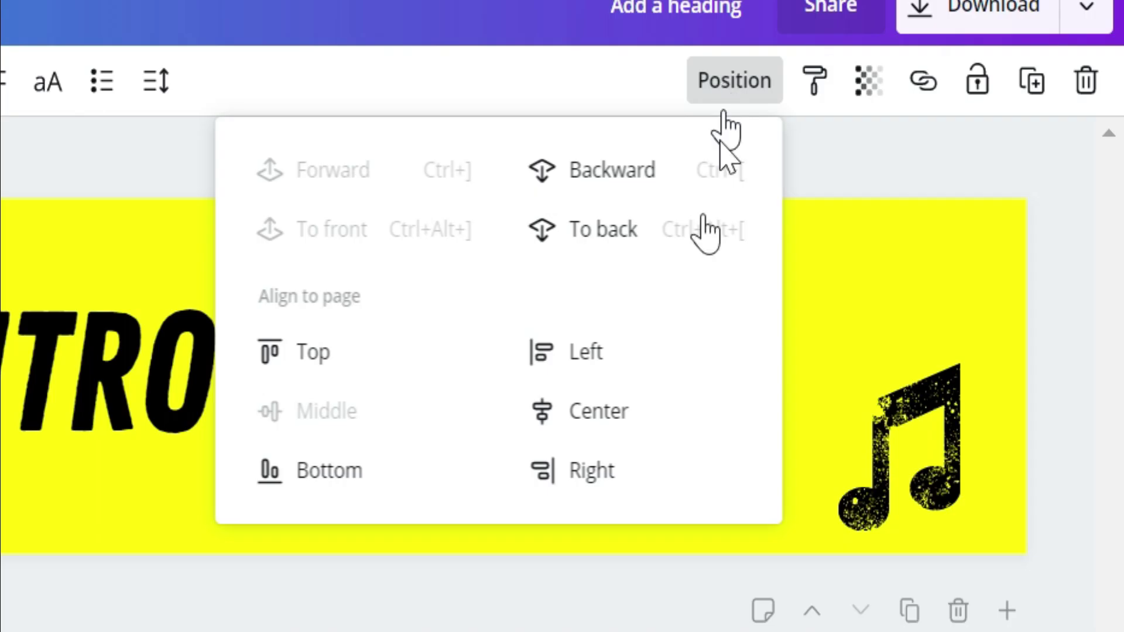
click(587, 407)
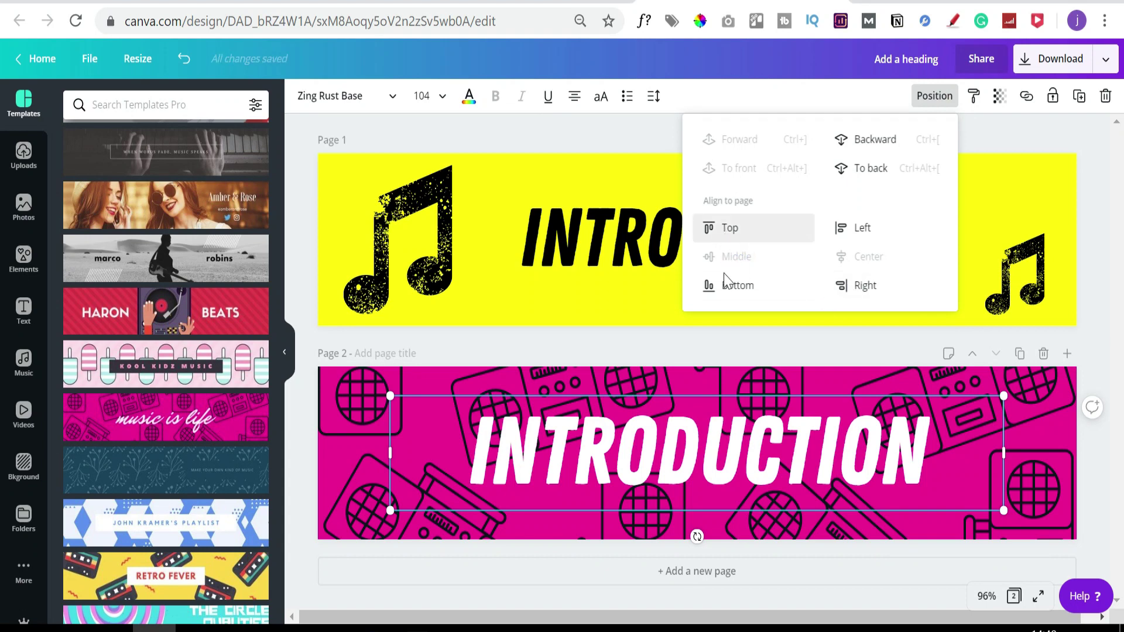
click(736, 426)
click(810, 349)
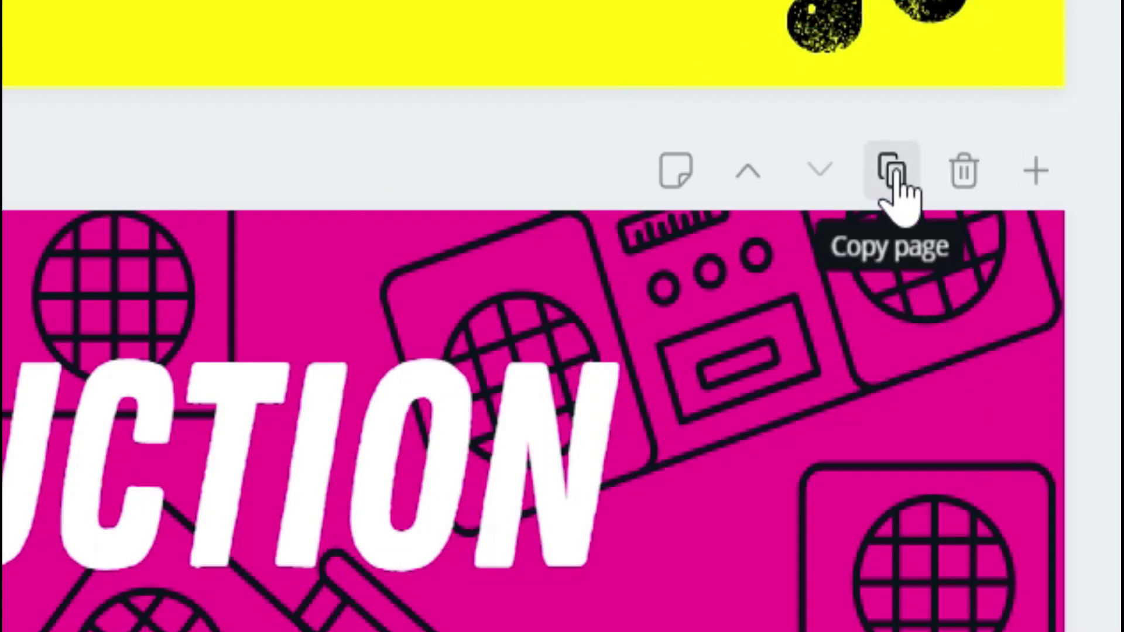
- Copy Page 2 as Page 3 and change its heading to '#1 HOW TO START'
click(891, 175)
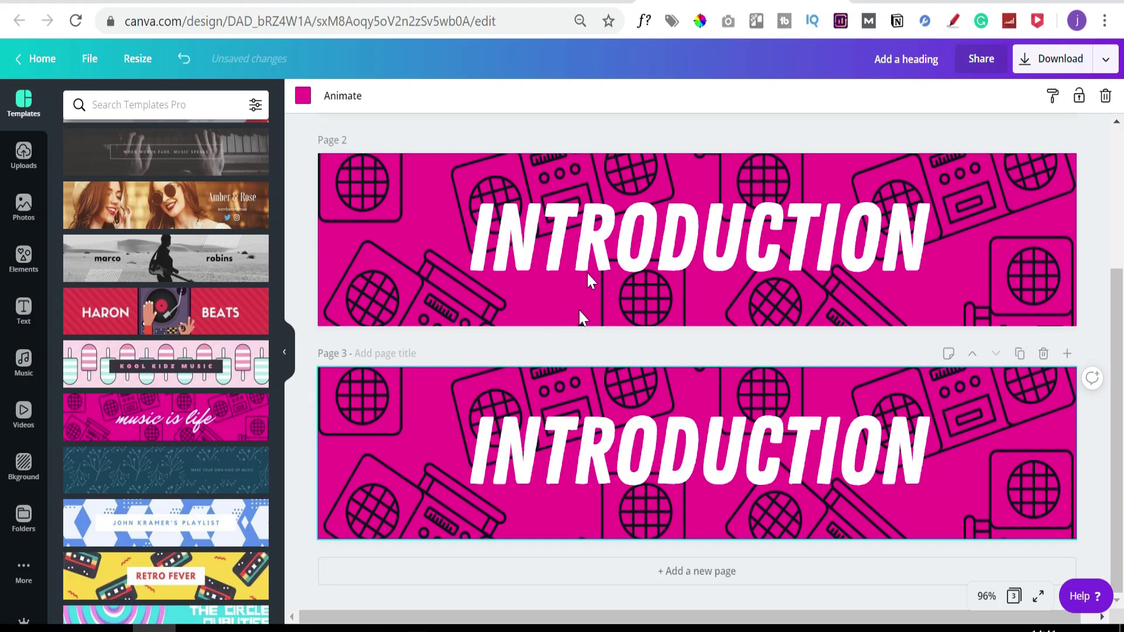
click(630, 467)
double_click(631, 467)
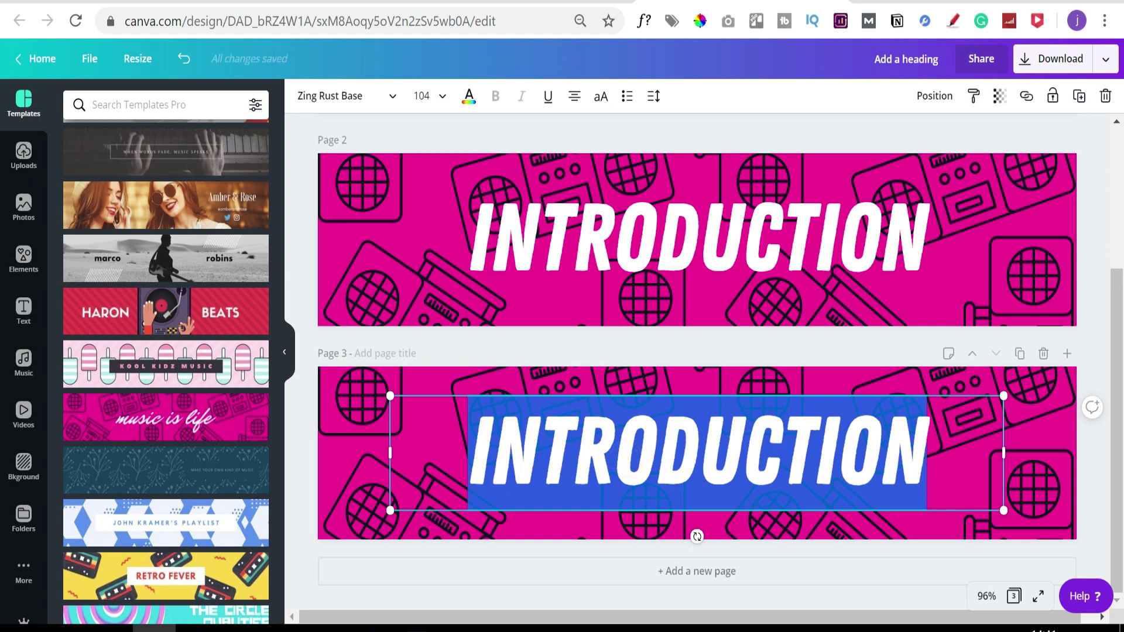
text(#1)
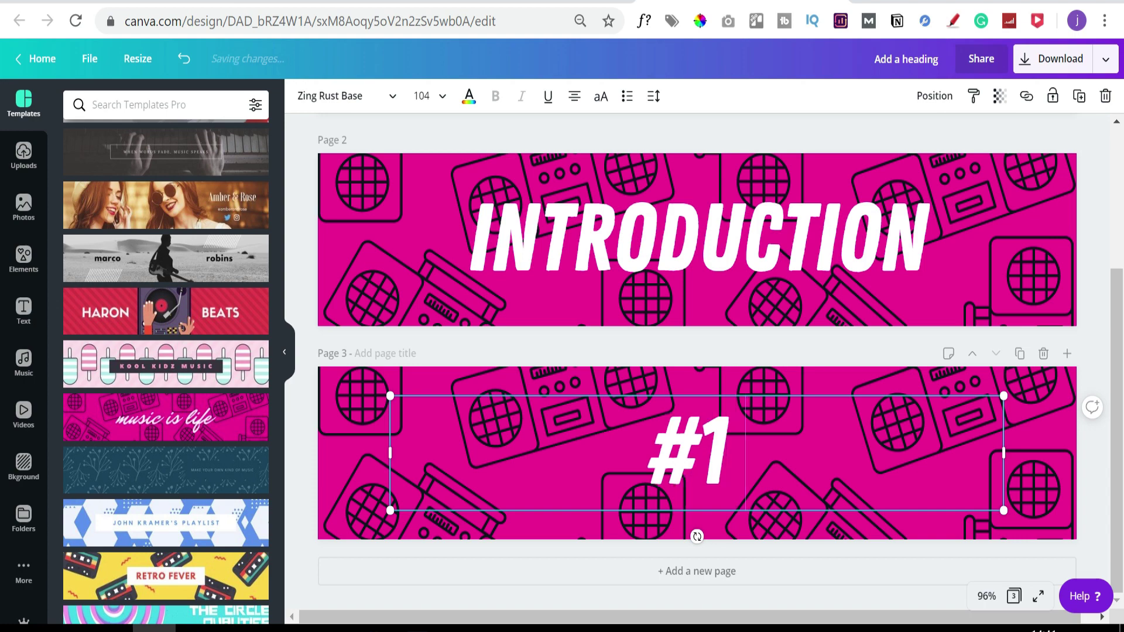
text( HOW TO START)
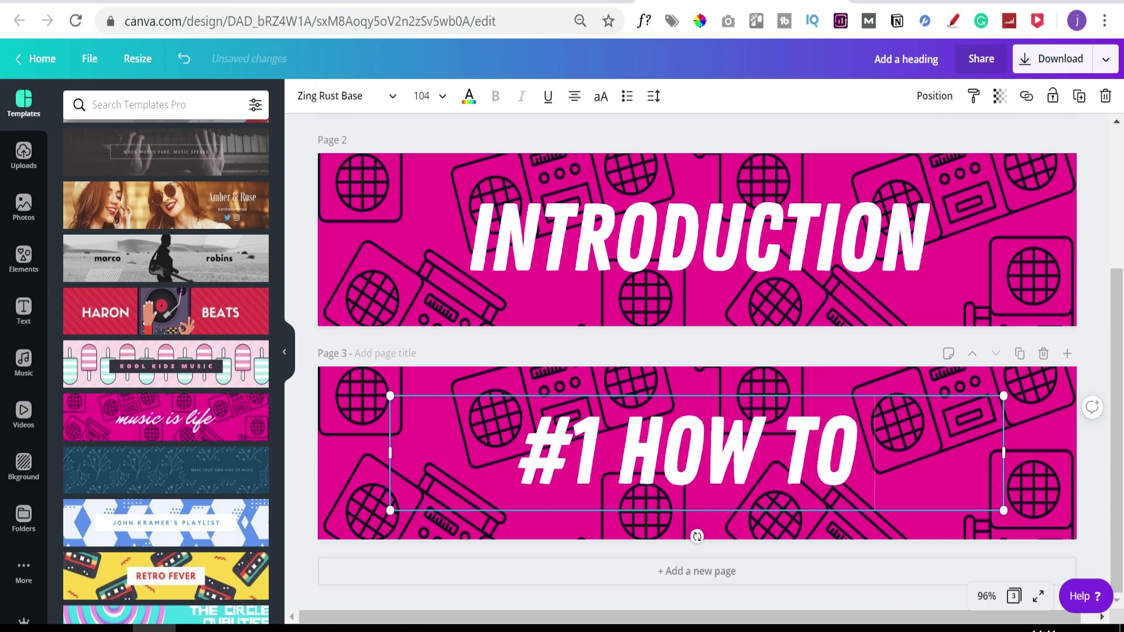
click(664, 358)
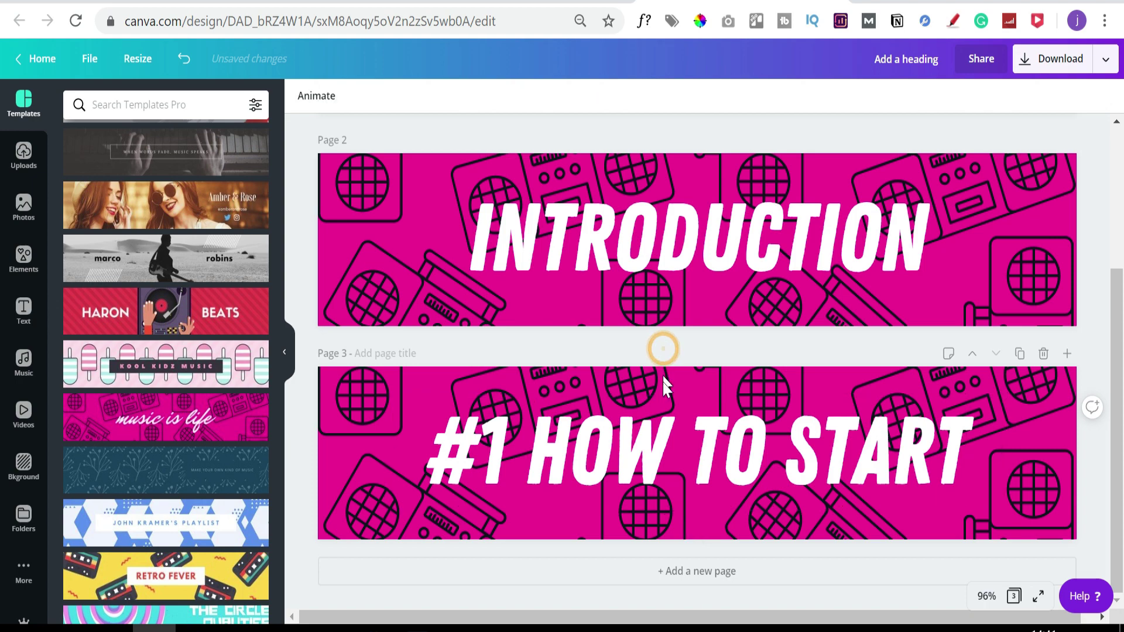
click(331, 457)
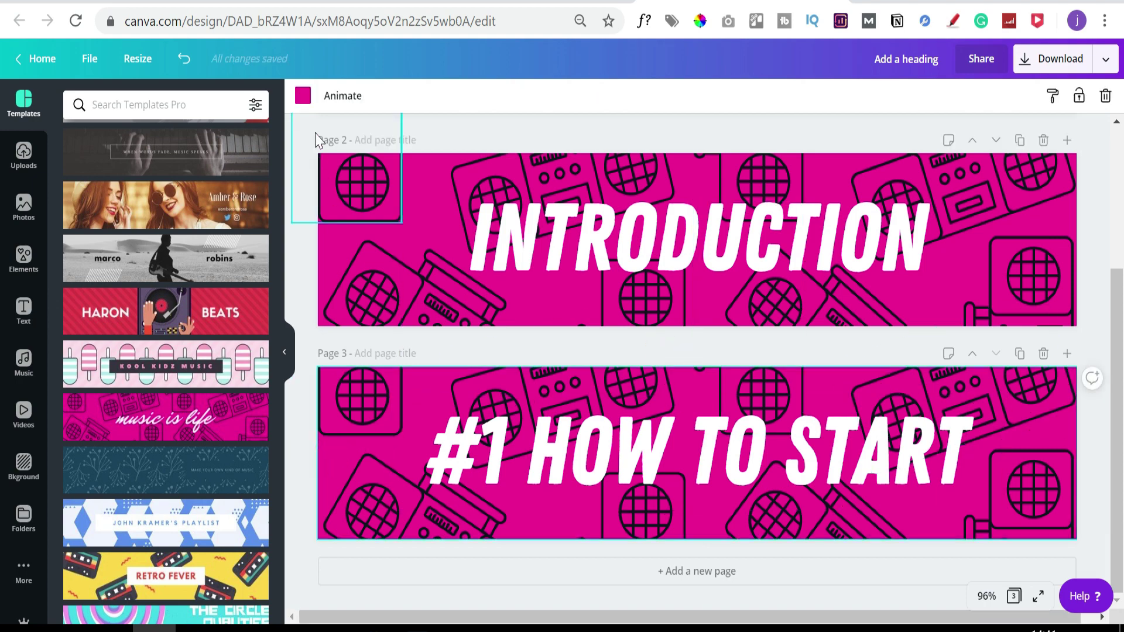
- After trying yellow and dark blue, set Page 3's background to the purple default colour
click(302, 96)
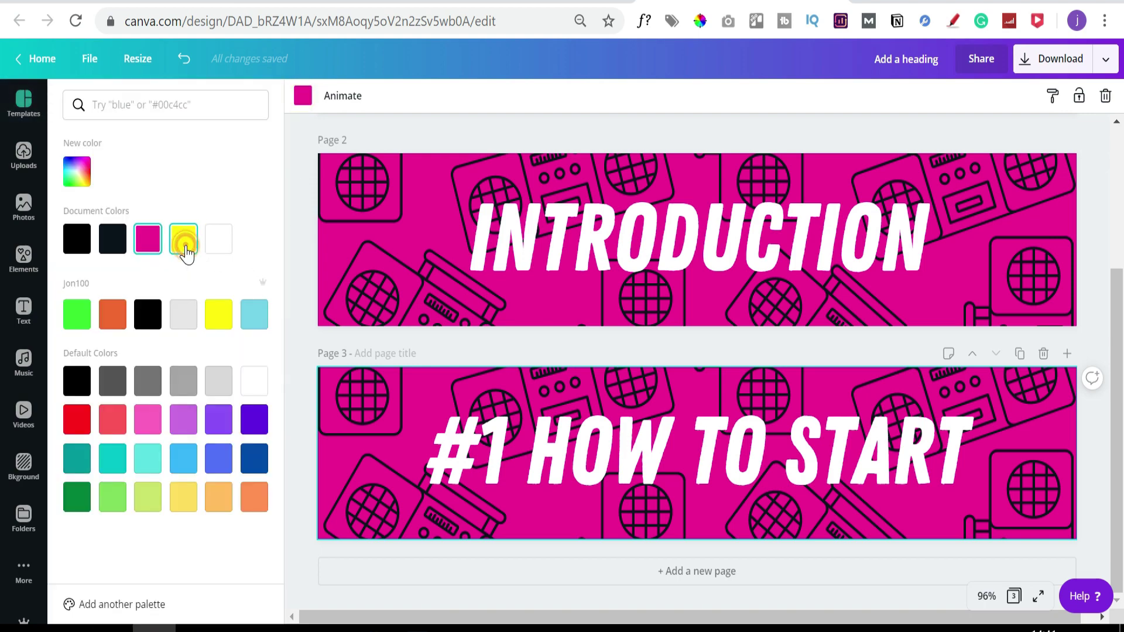
click(183, 240)
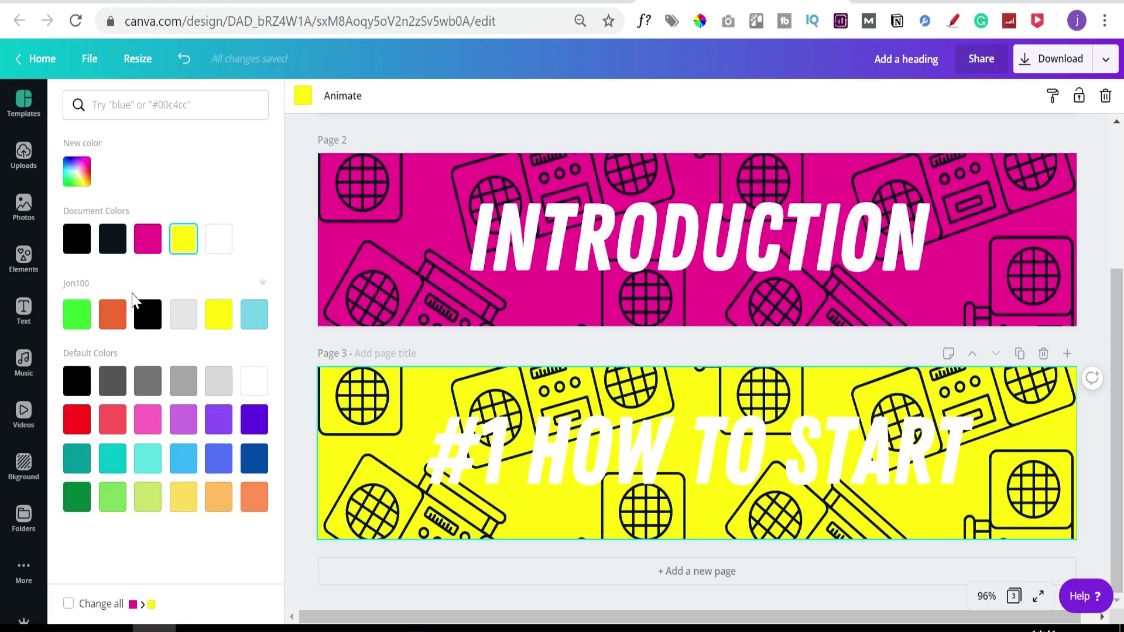
click(254, 458)
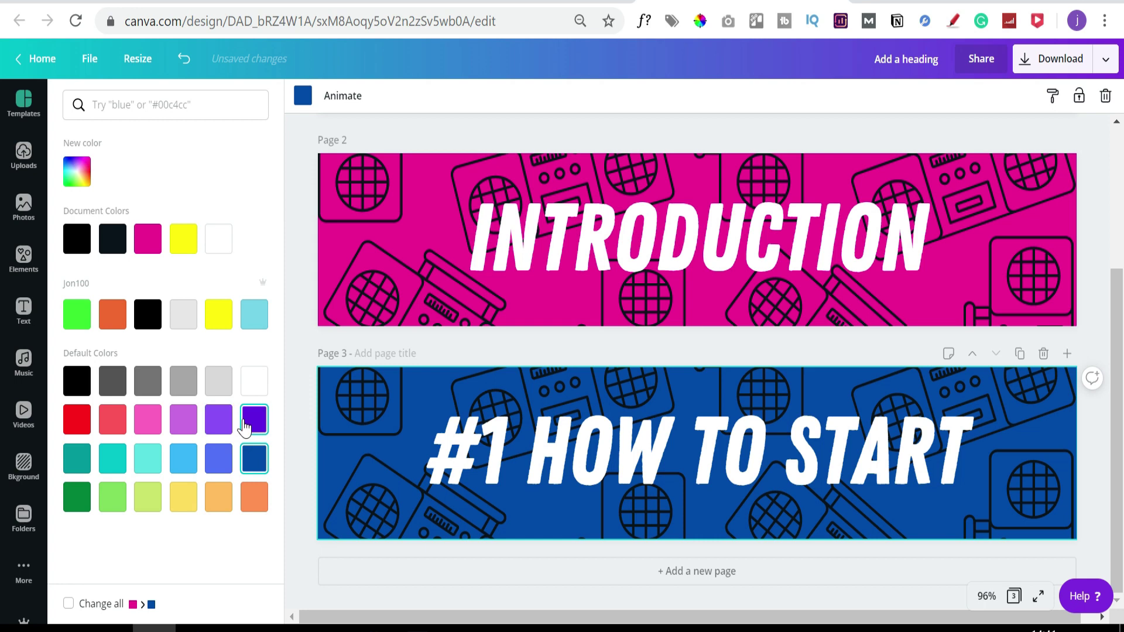
click(184, 430)
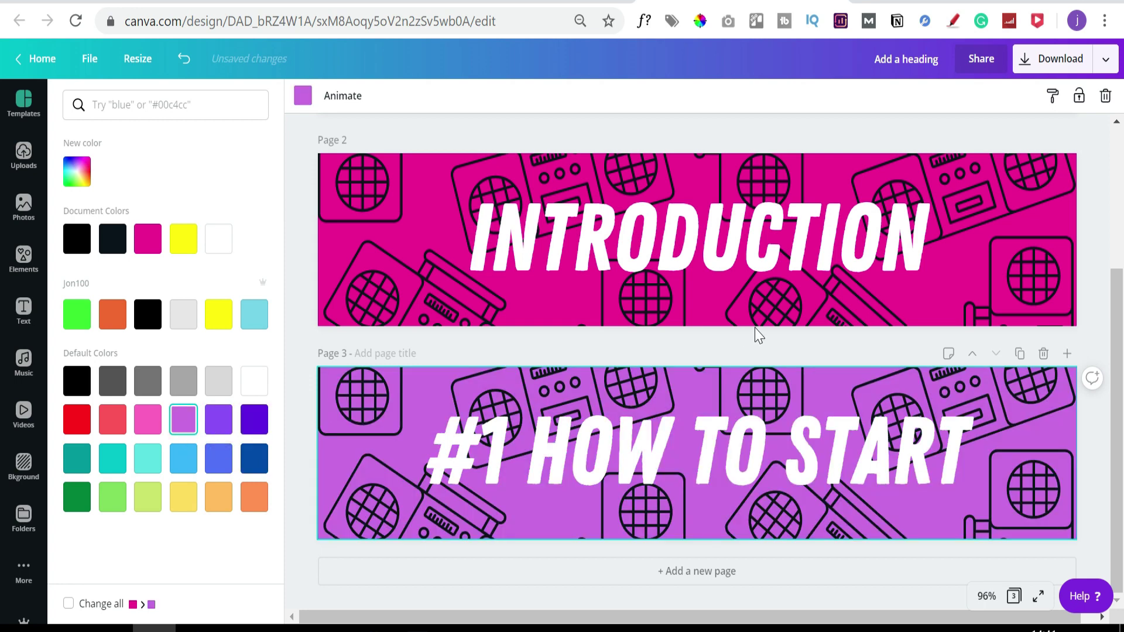
click(713, 350)
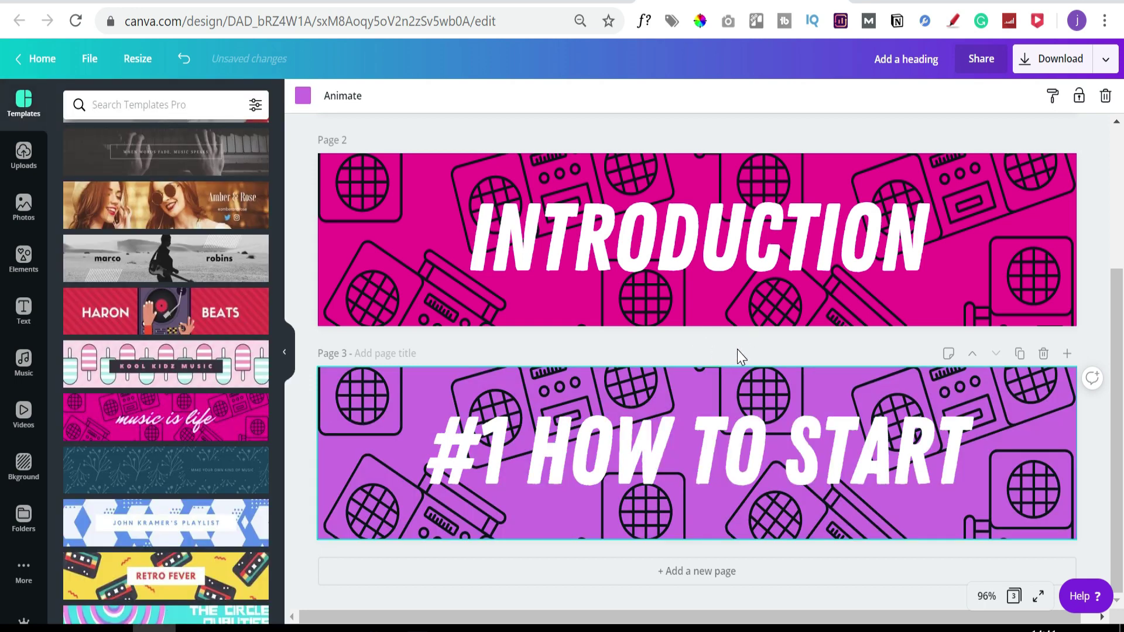
- Duplicate Page 3 as Page 4 and change its heading to '#2 THE MIDDLE'
click(1019, 353)
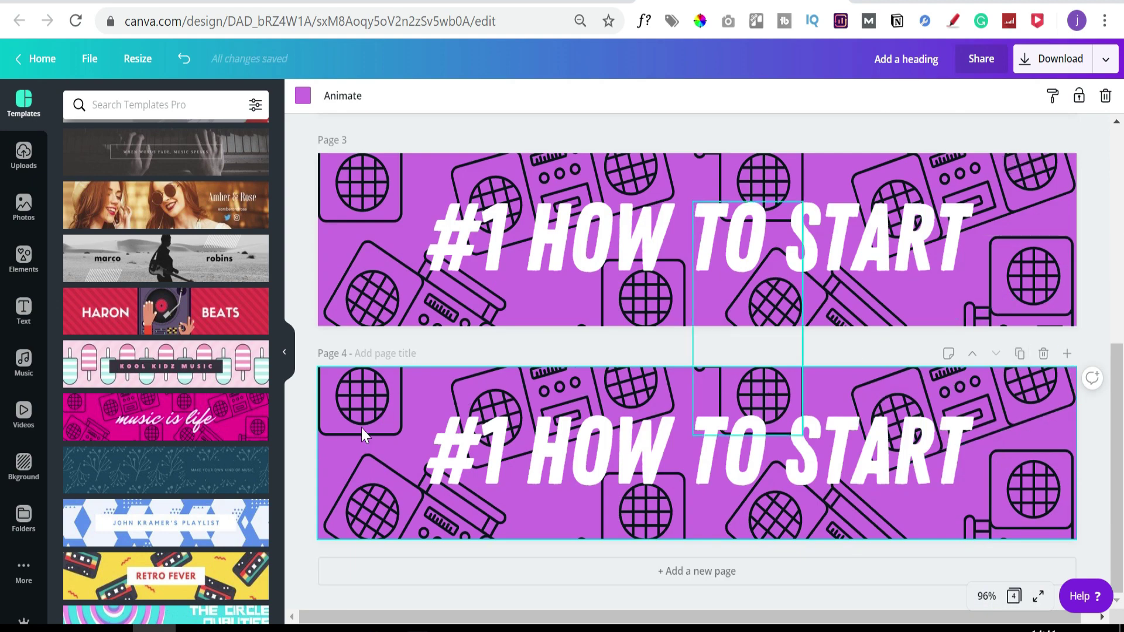
double_click(584, 451)
click(470, 446)
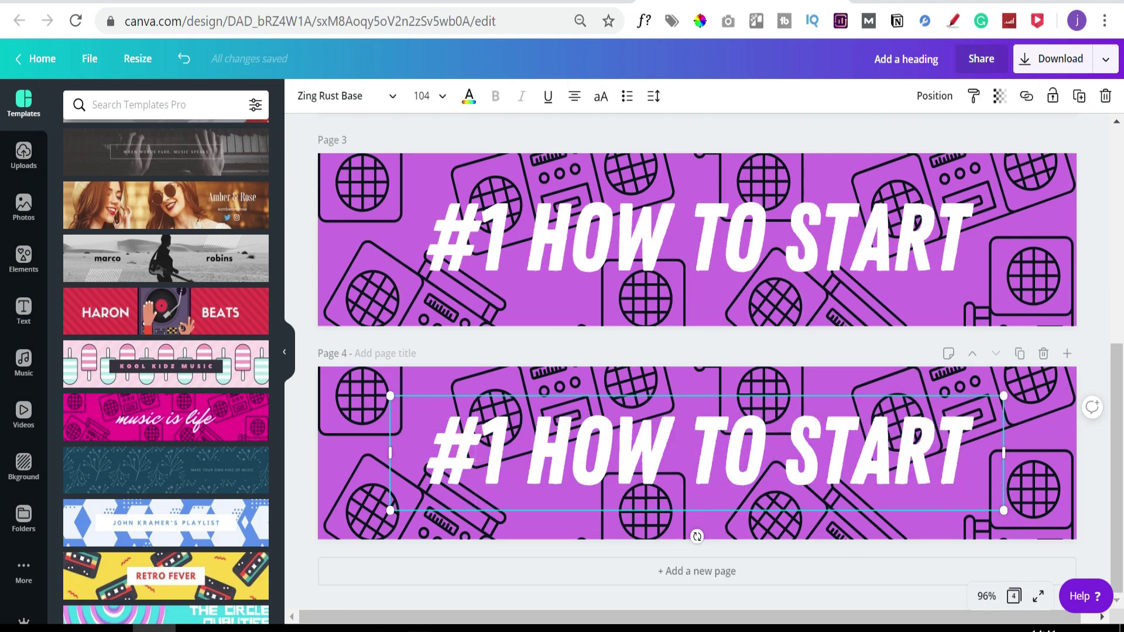
key(BackSpace)
text(2)
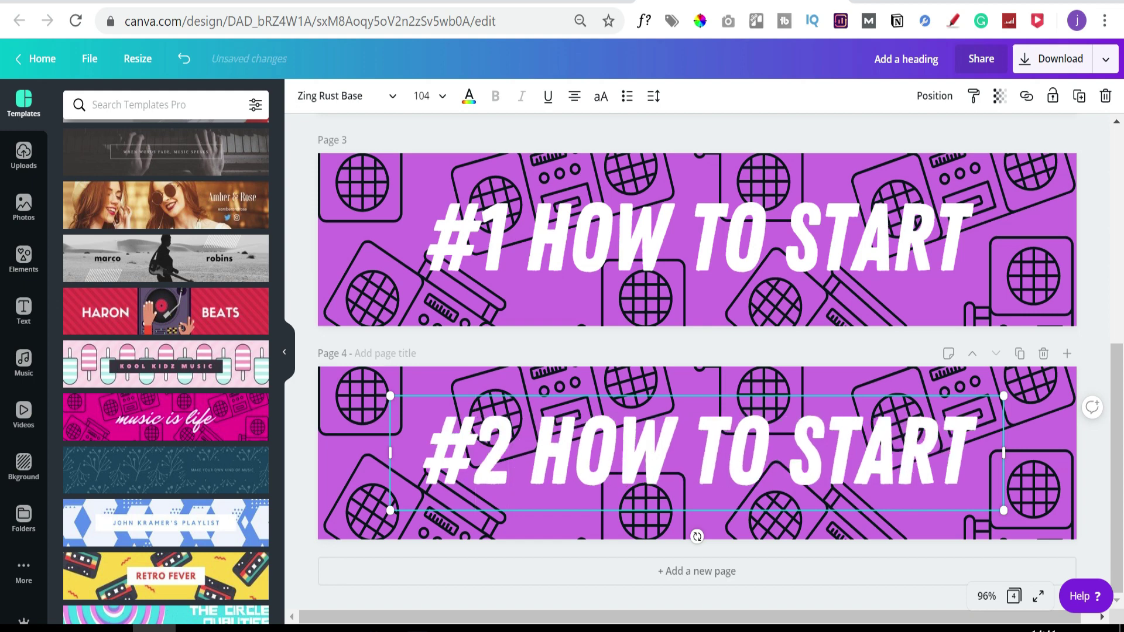
key(shift+End)
text(THE MIDDLE)
click(883, 352)
- Duplicate Page 4 as Page 5, make Page 4 magenta, and retitle Page 5 'CTA - SUBSCRIBE'
key(ctrl+Return)
click(302, 95)
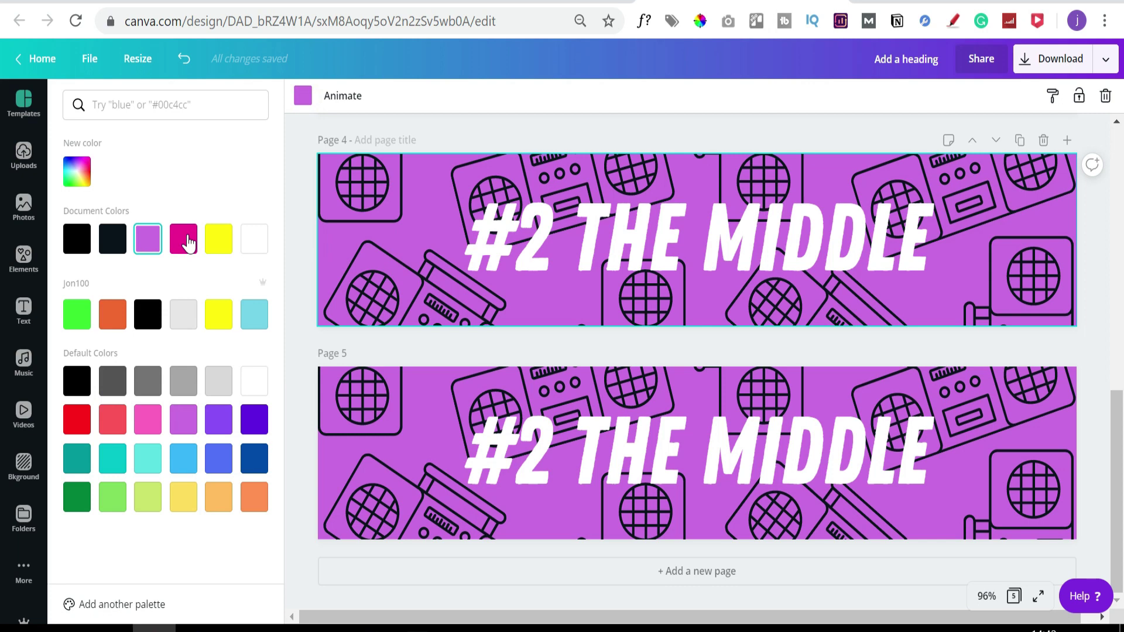
click(183, 238)
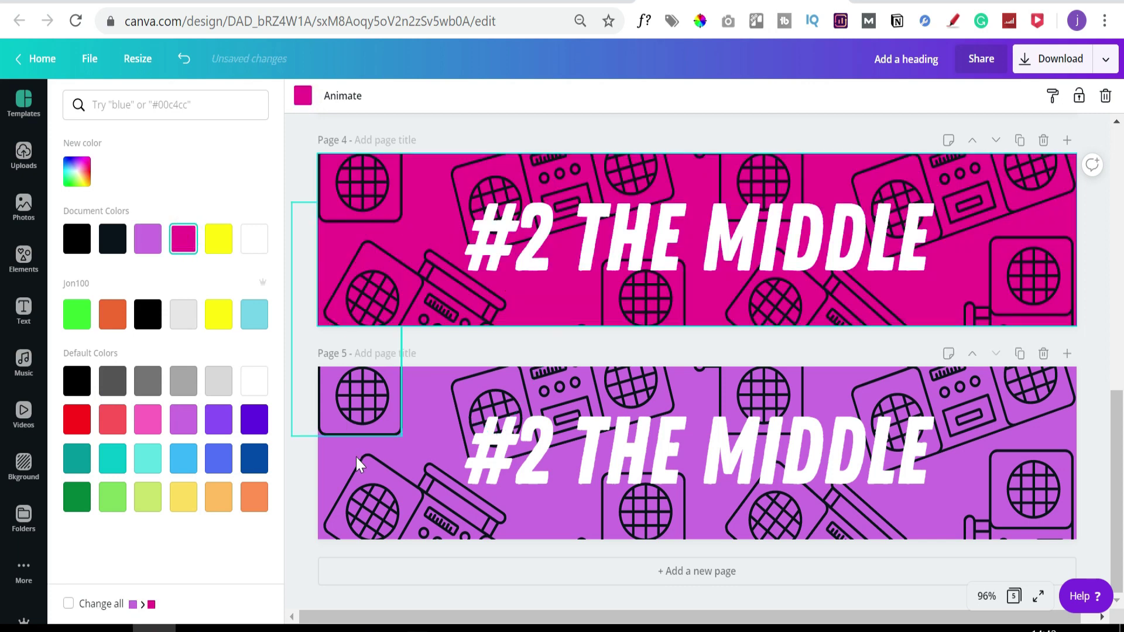
double_click(712, 463)
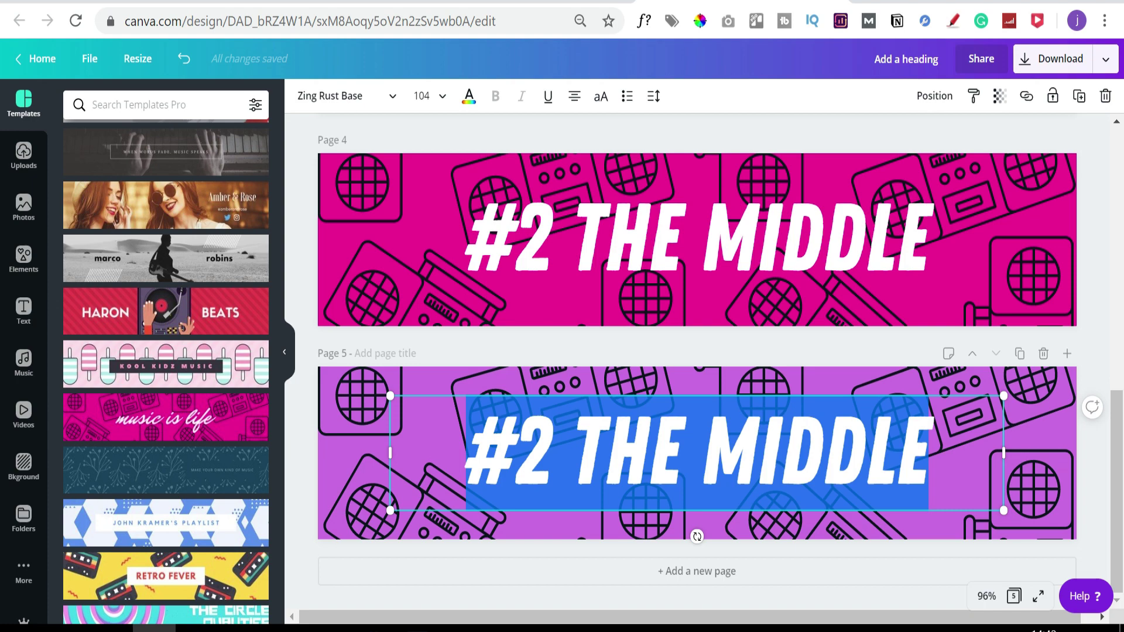
text(CTA)
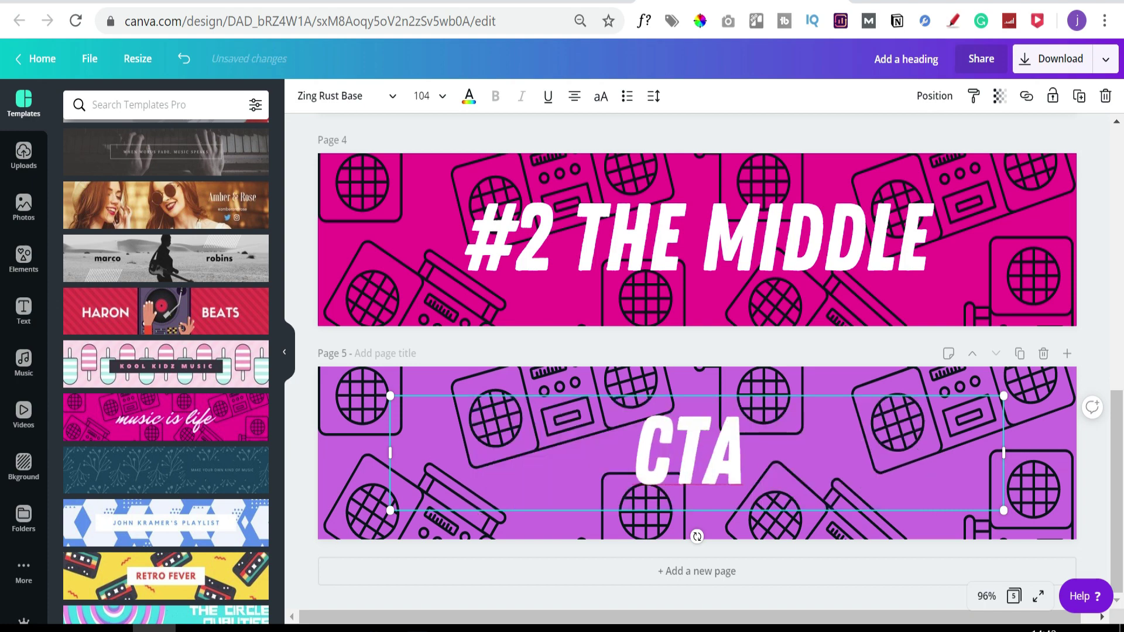
text( - SUBSCRIBE)
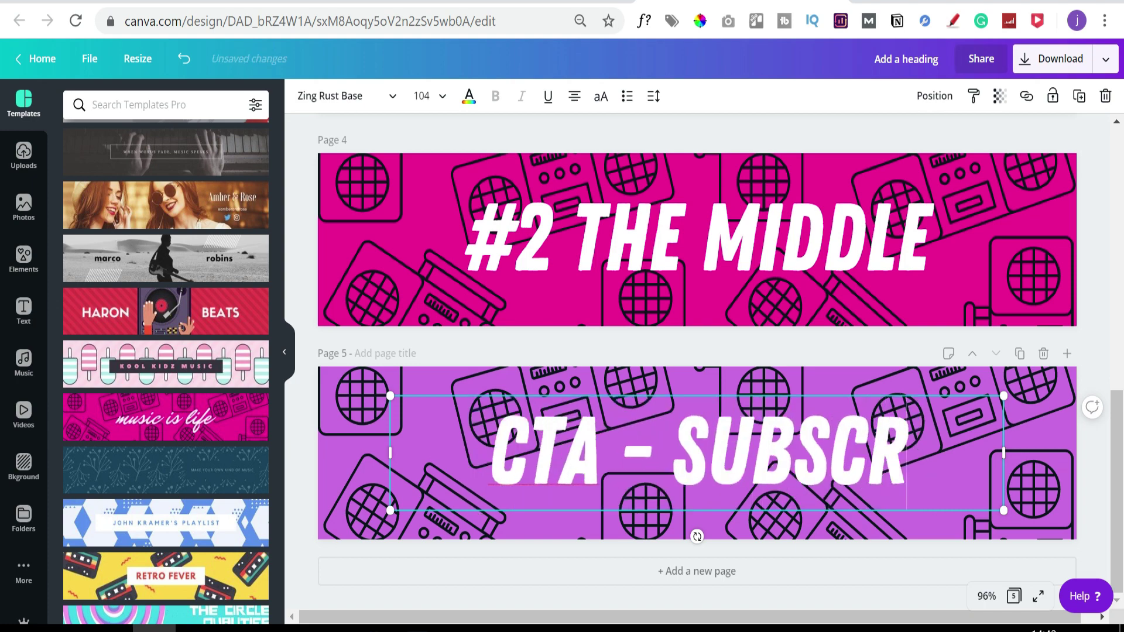
click(525, 348)
- Delete the yellow INTRODUCTION page and select the magenta INTRODUCTION banner, now page 1
scroll(591, 437, up, 10)
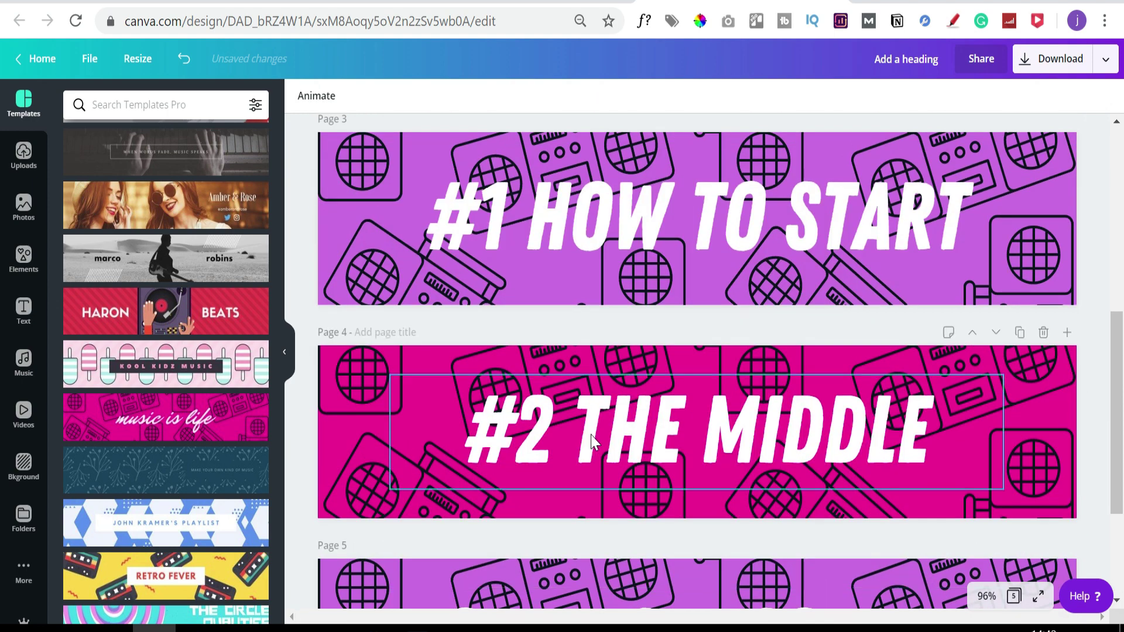
scroll(592, 437, down, 3)
scroll(591, 434, up, 3)
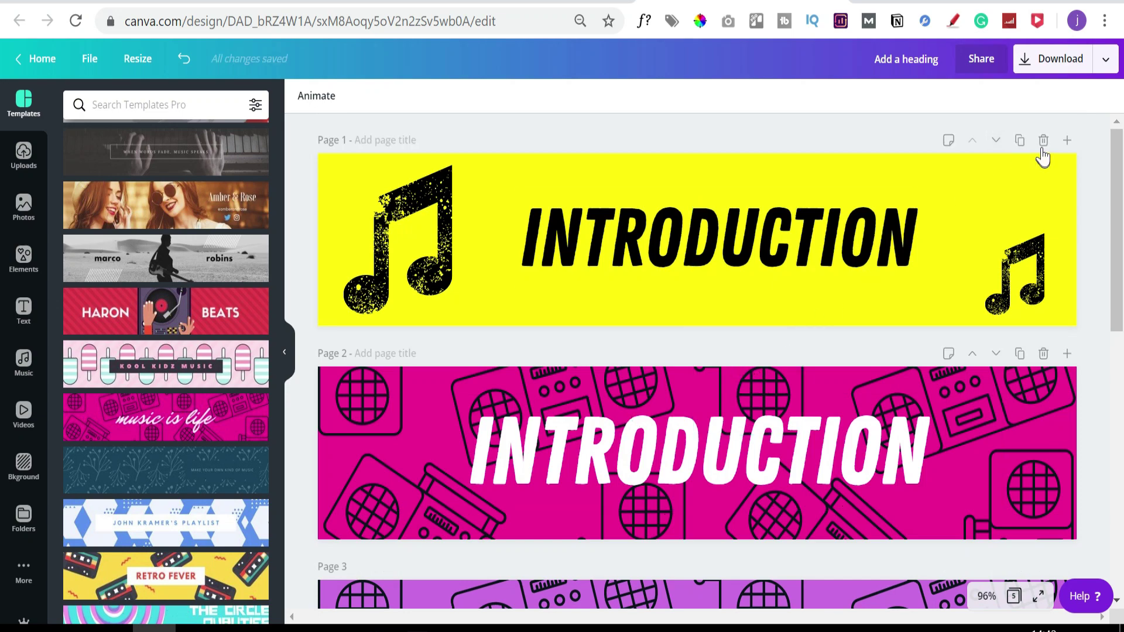
click(1044, 141)
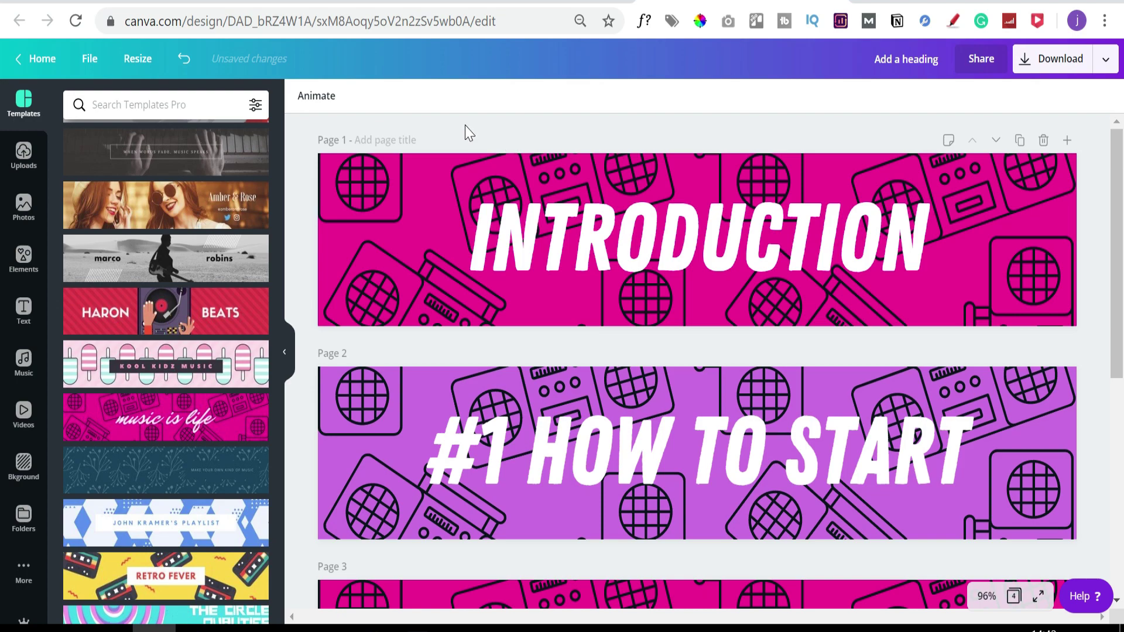
click(412, 162)
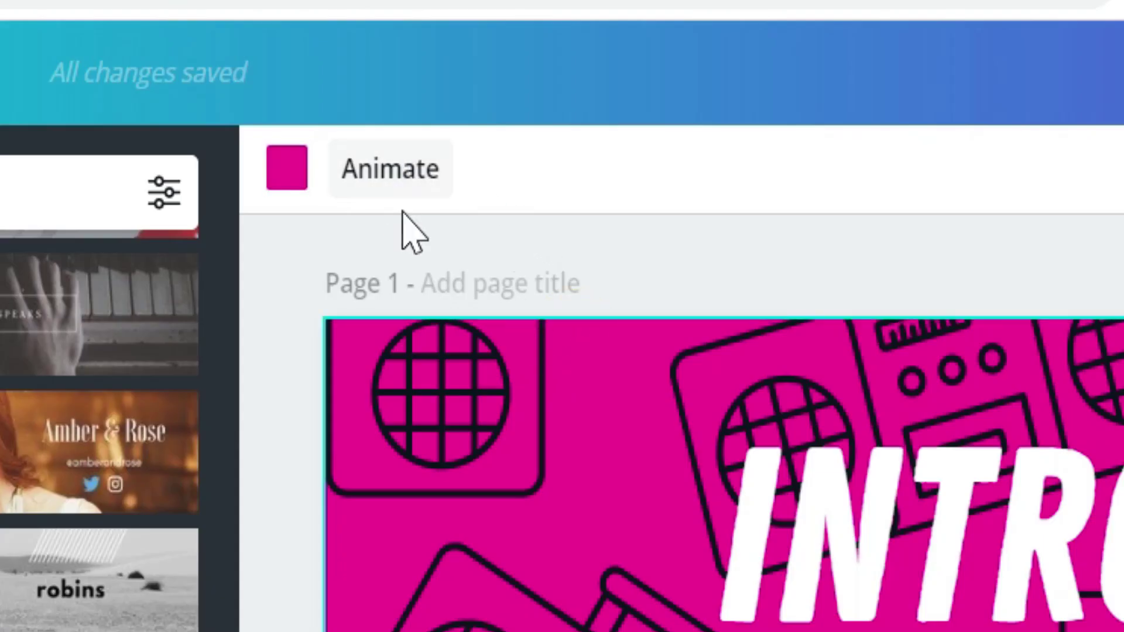
- Preview Block, Fade and Rise on page 1, settling on the Fade animation
click(395, 188)
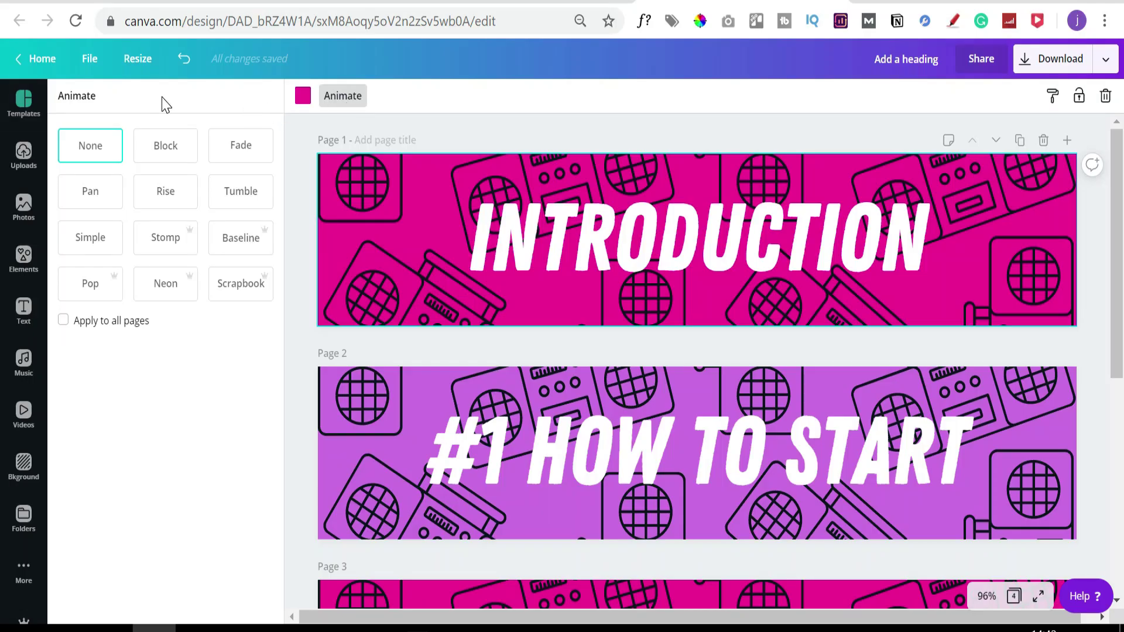
click(175, 151)
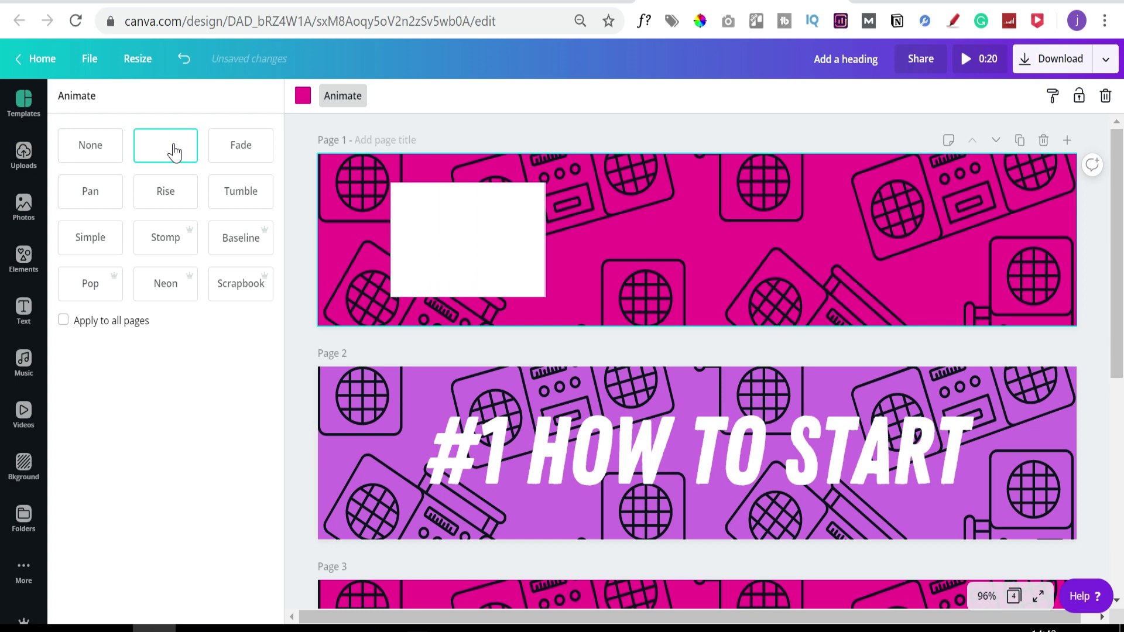
click(252, 154)
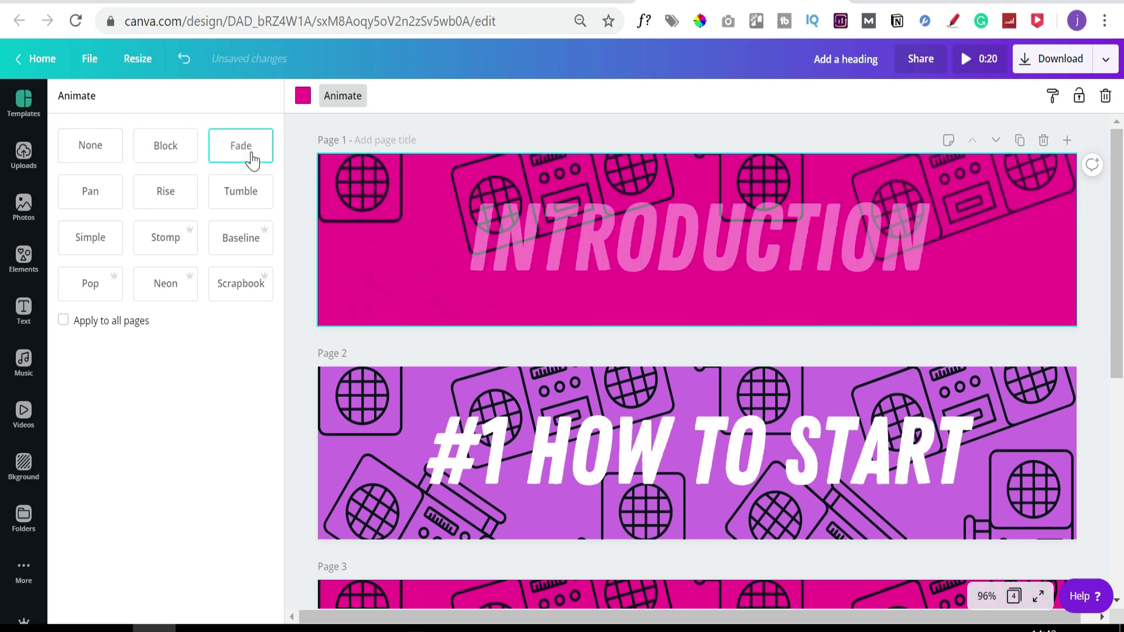
click(173, 191)
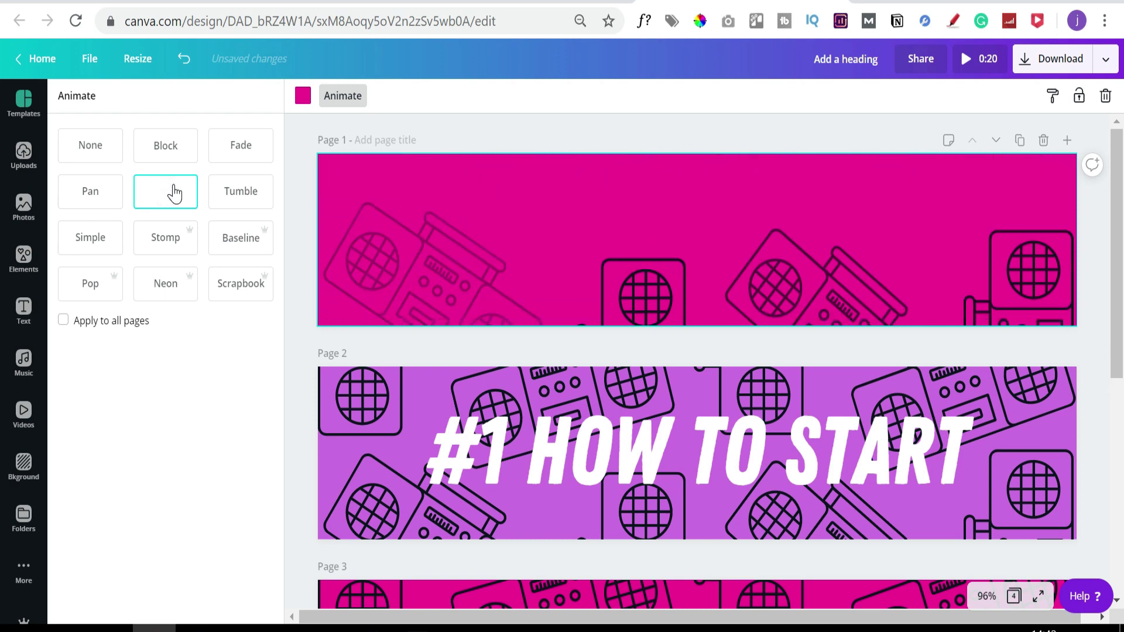
click(240, 150)
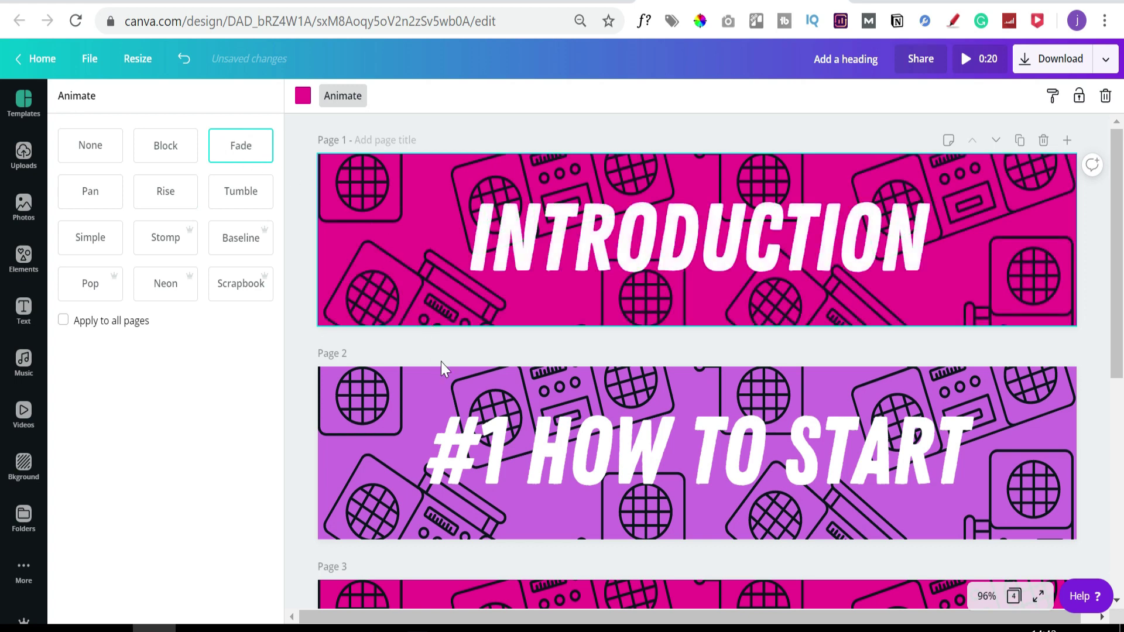
- Apply Fade to pages 2, 3 and 4: #1 HOW TO START, #2 THE MIDDLE, CTA - SUBSCRIBE
click(427, 380)
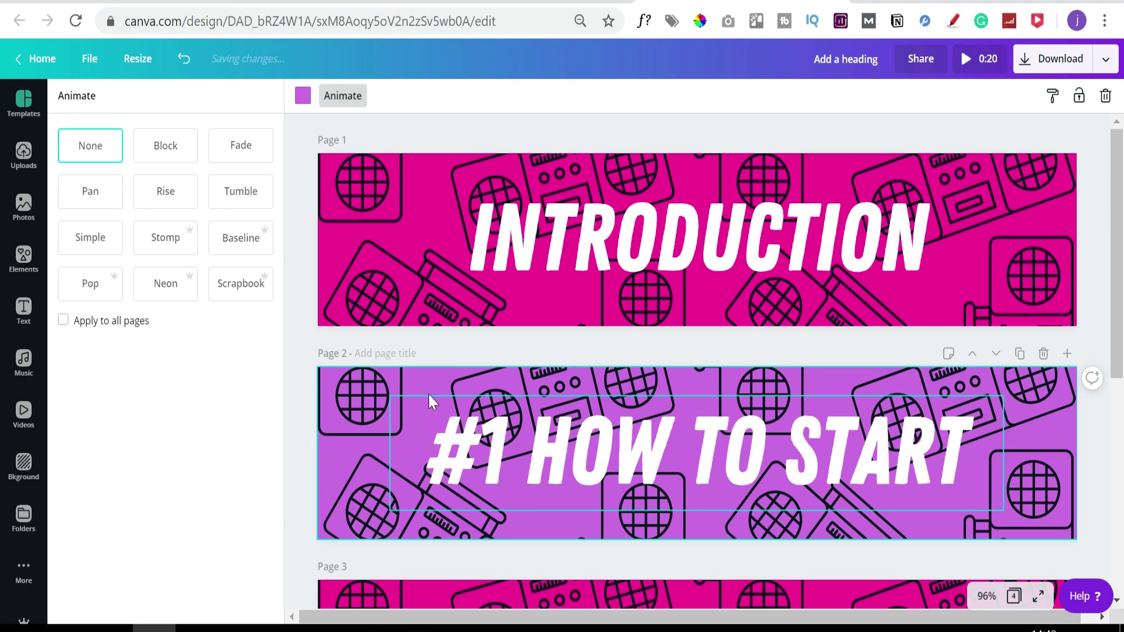
click(241, 154)
scroll(477, 409, down, 3)
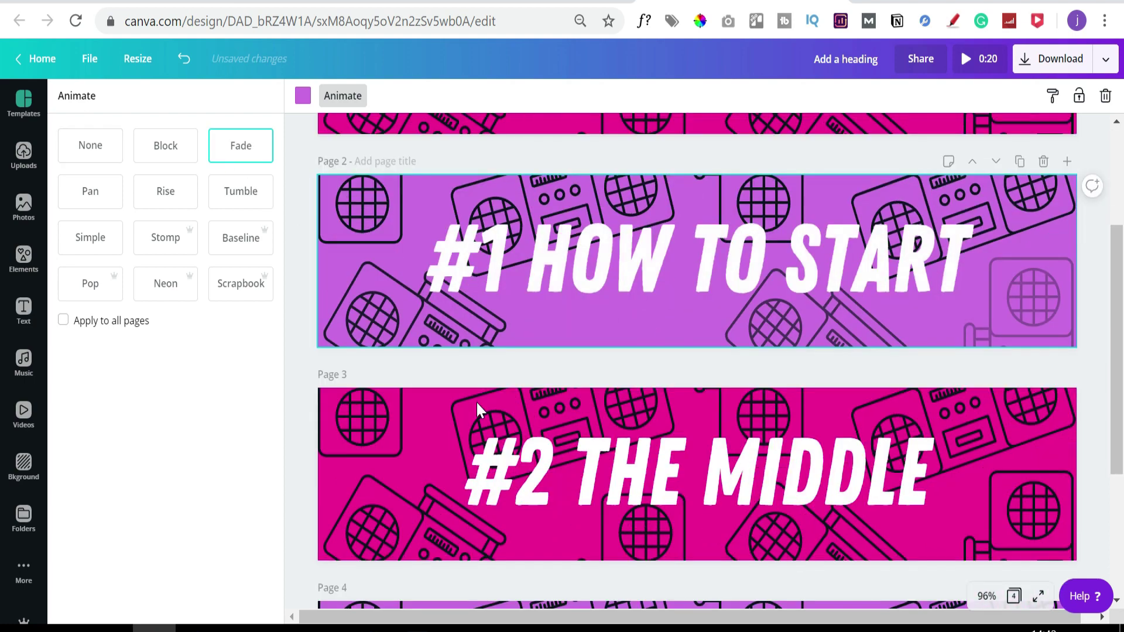
scroll(477, 409, down, 2)
click(422, 307)
click(237, 156)
scroll(447, 346, down, 2)
click(427, 375)
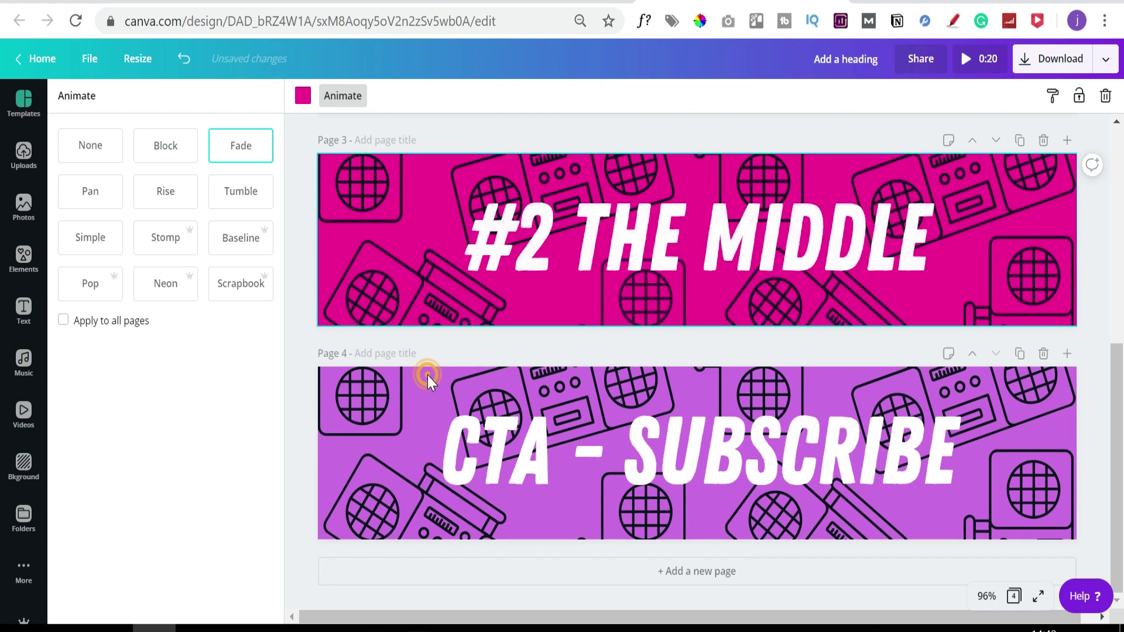
click(251, 146)
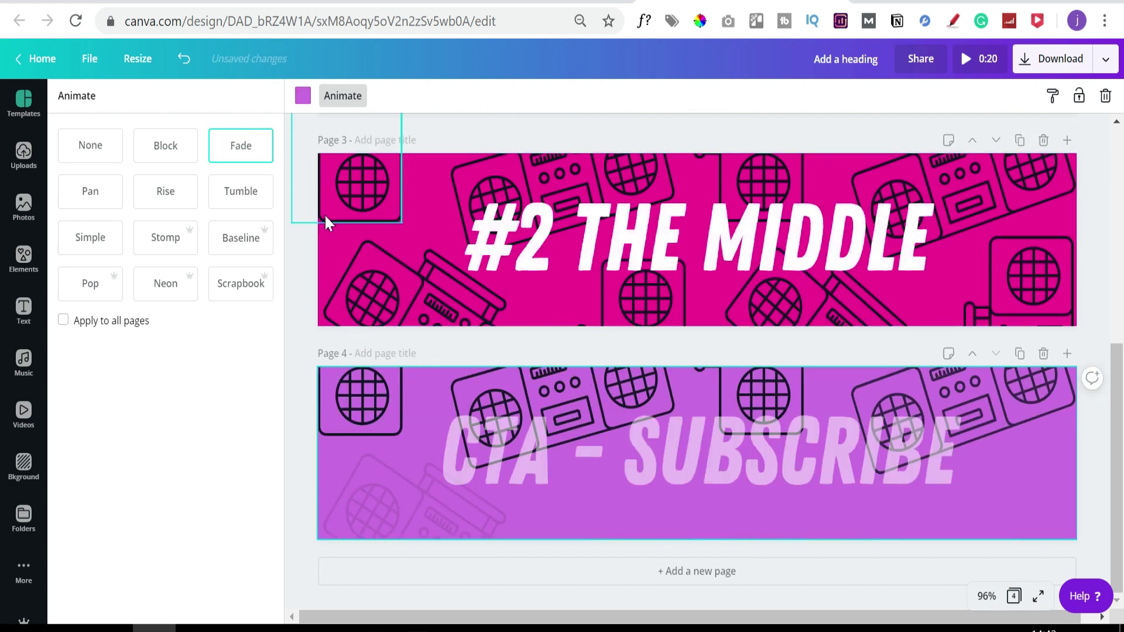
click(779, 340)
scroll(860, 381, up, 8)
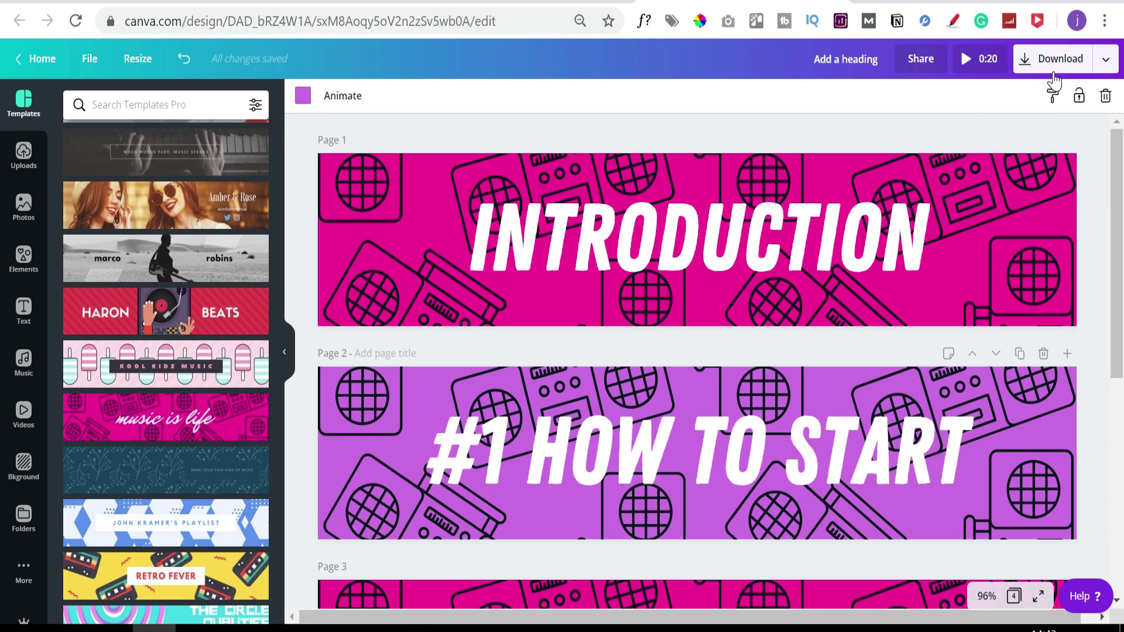
- Download only page 1, the INTRODUCTION banner, as a video file
click(1077, 66)
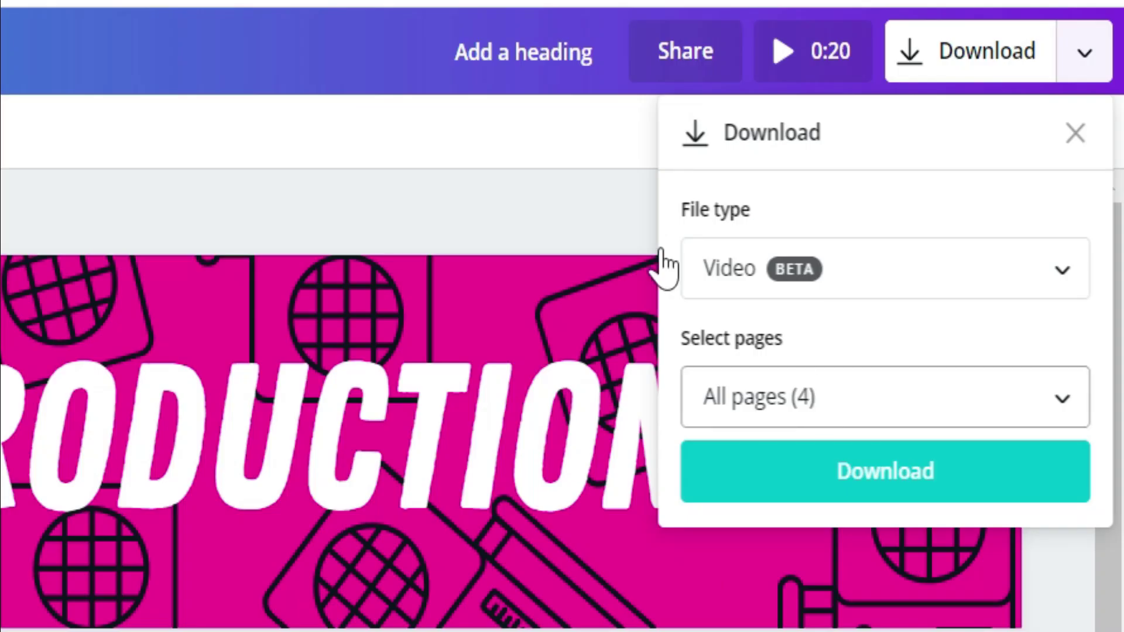
click(992, 220)
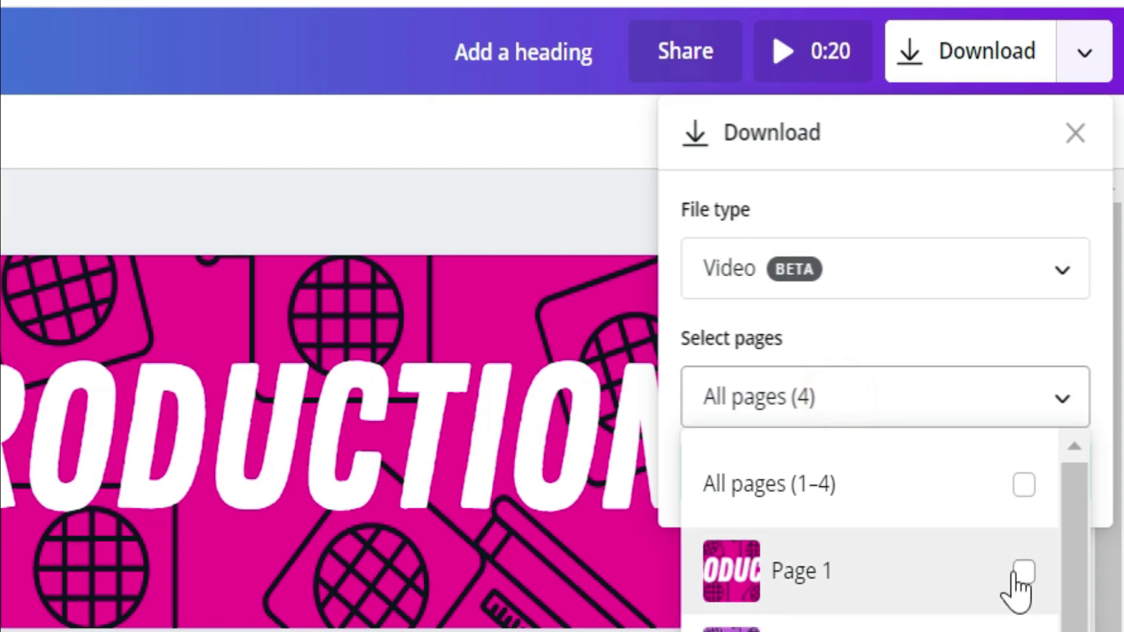
click(1020, 581)
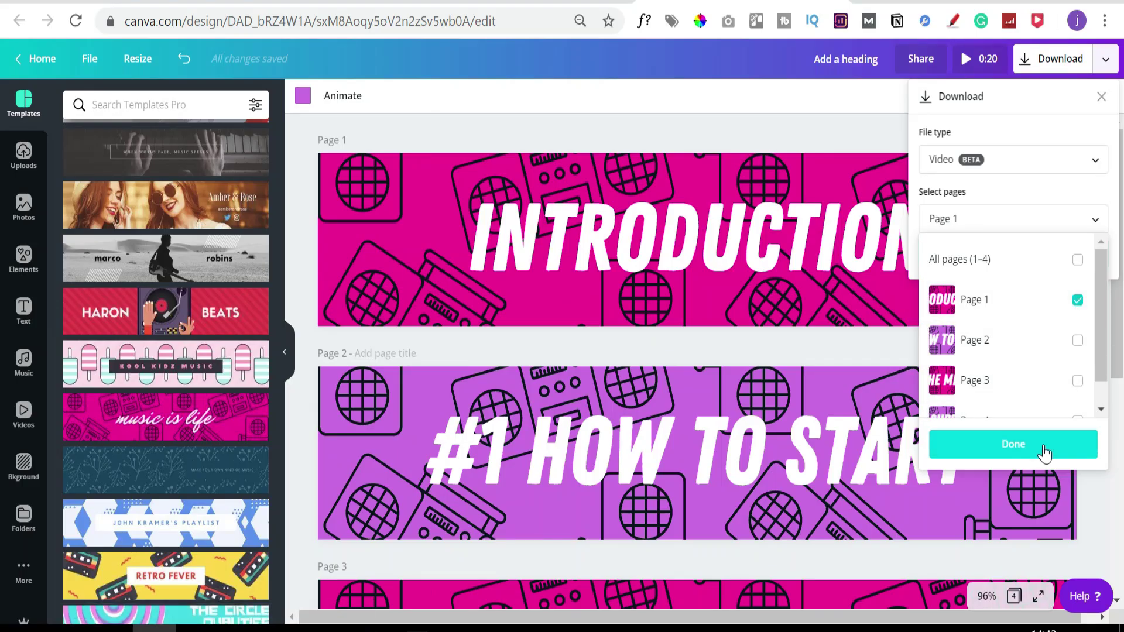
click(1046, 444)
click(1015, 253)
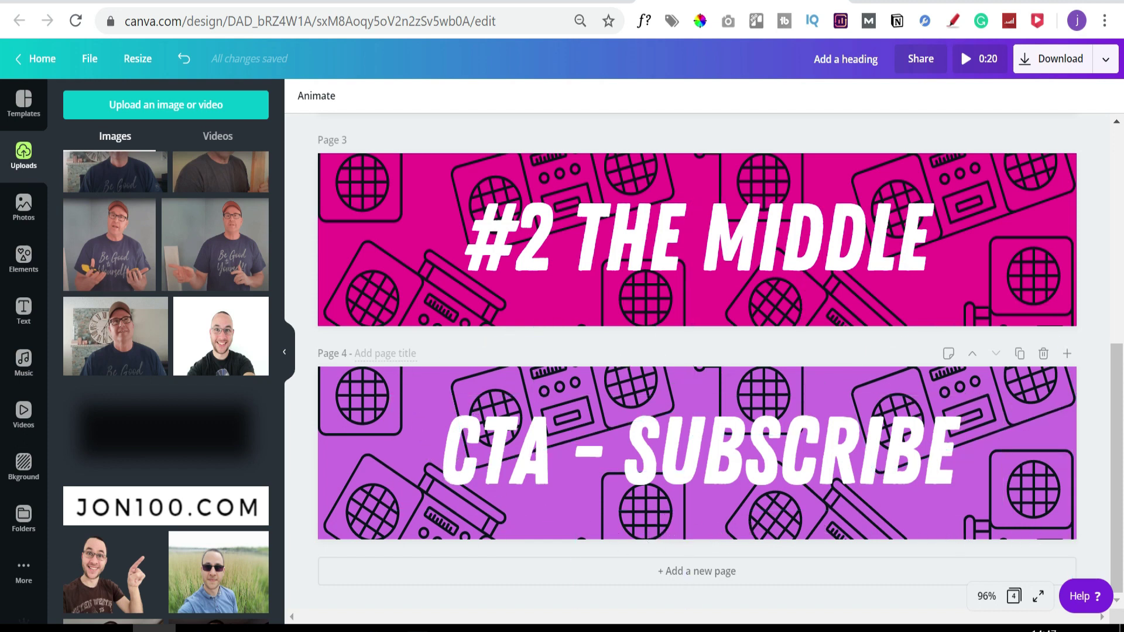
- Add a fifth page with a white background and a yellow rectangle banner
click(708, 574)
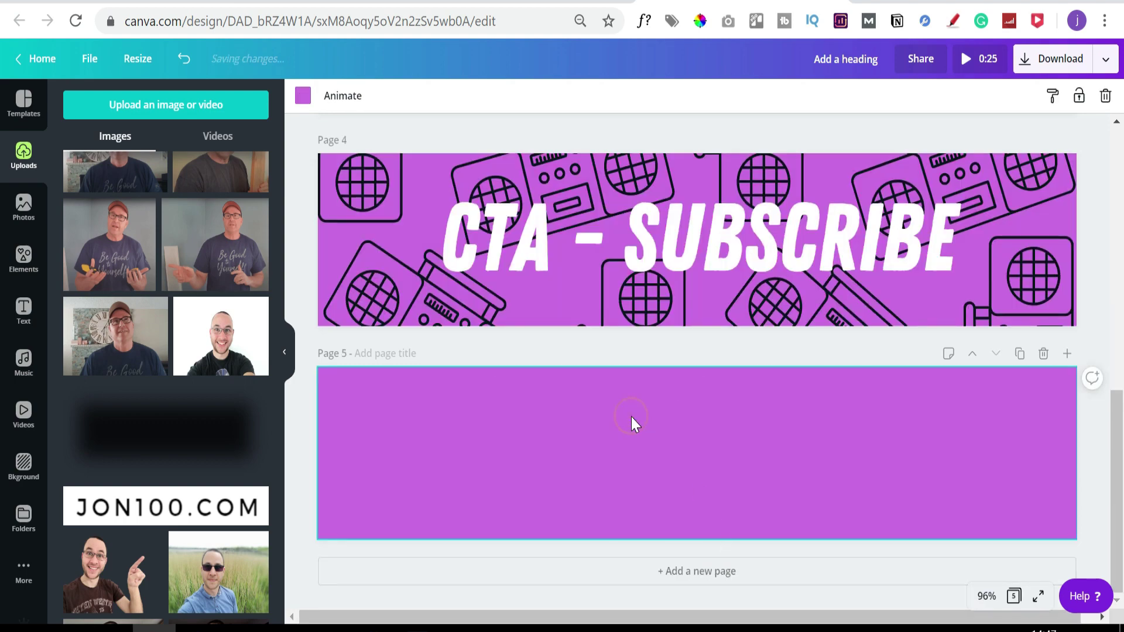
key(Delete)
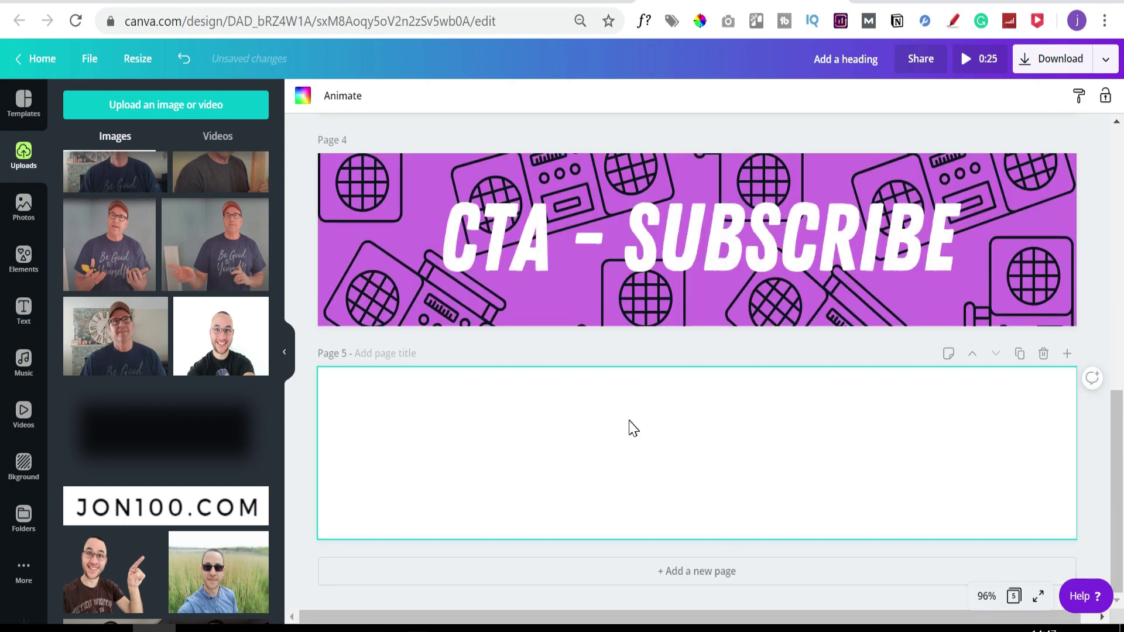
click(20, 257)
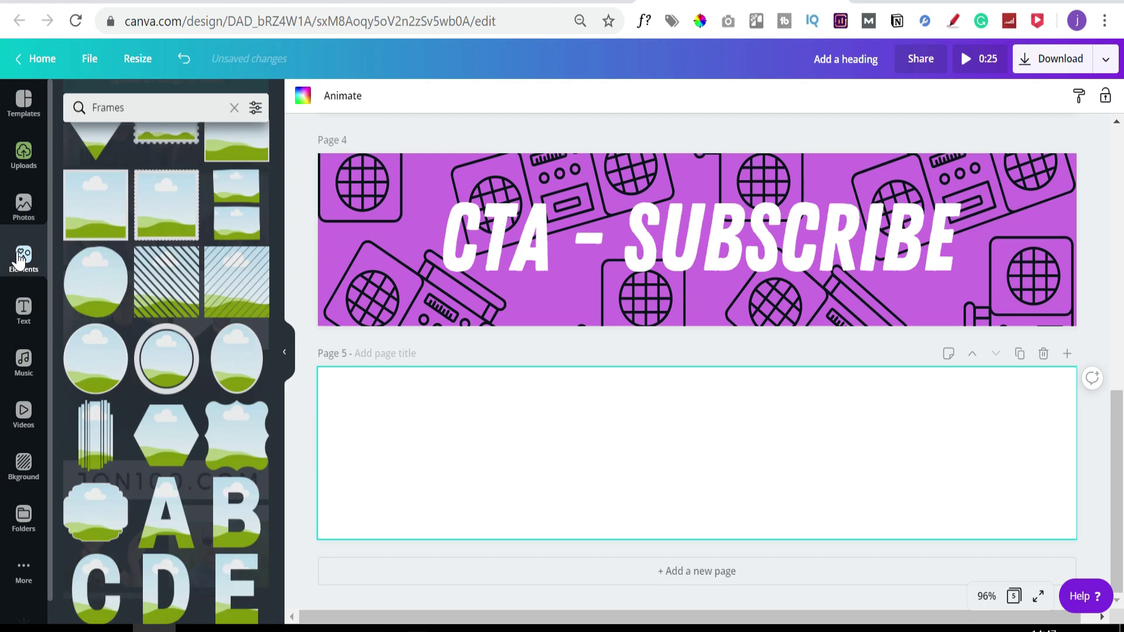
scroll(164, 175, up, 5)
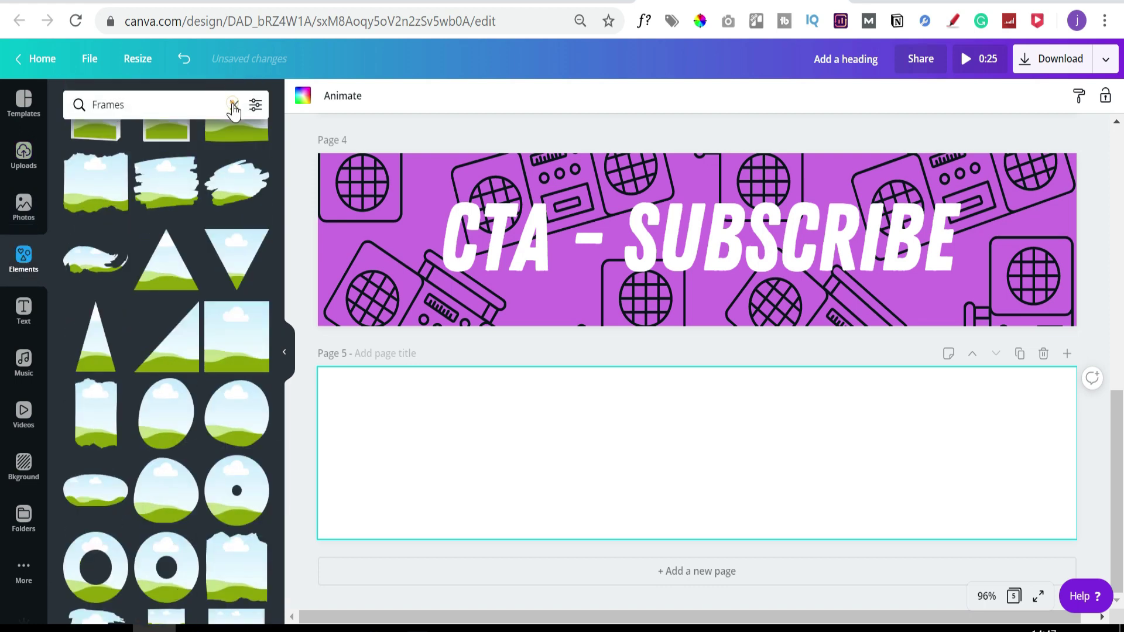
click(234, 104)
scroll(146, 410, up, 3)
click(146, 469)
drag(628, 451, 939, 452)
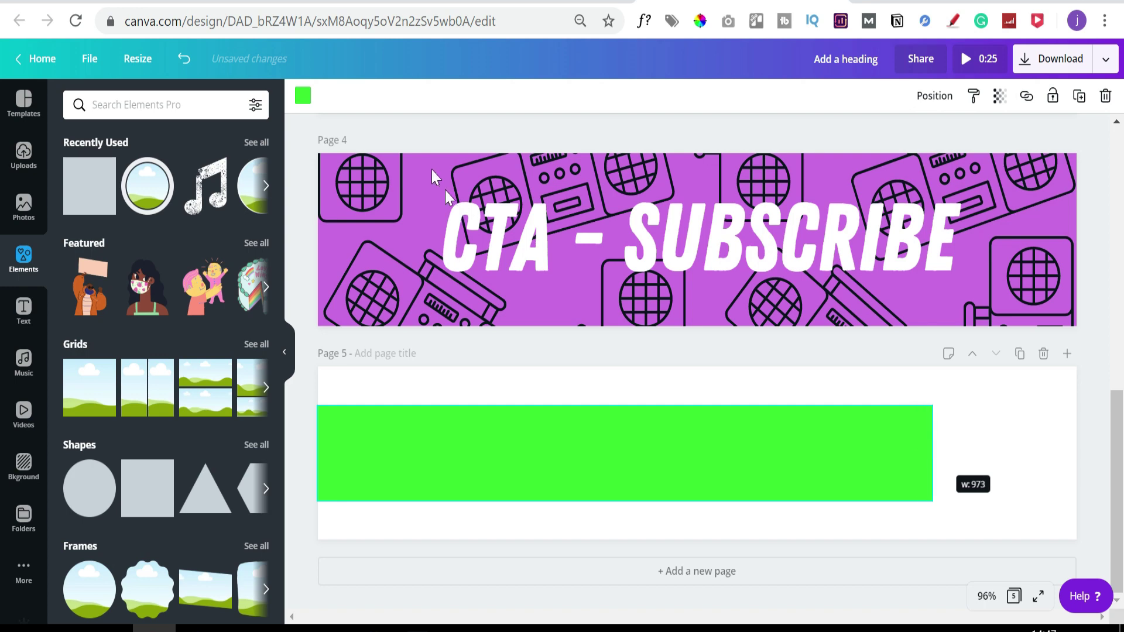
click(302, 96)
click(216, 316)
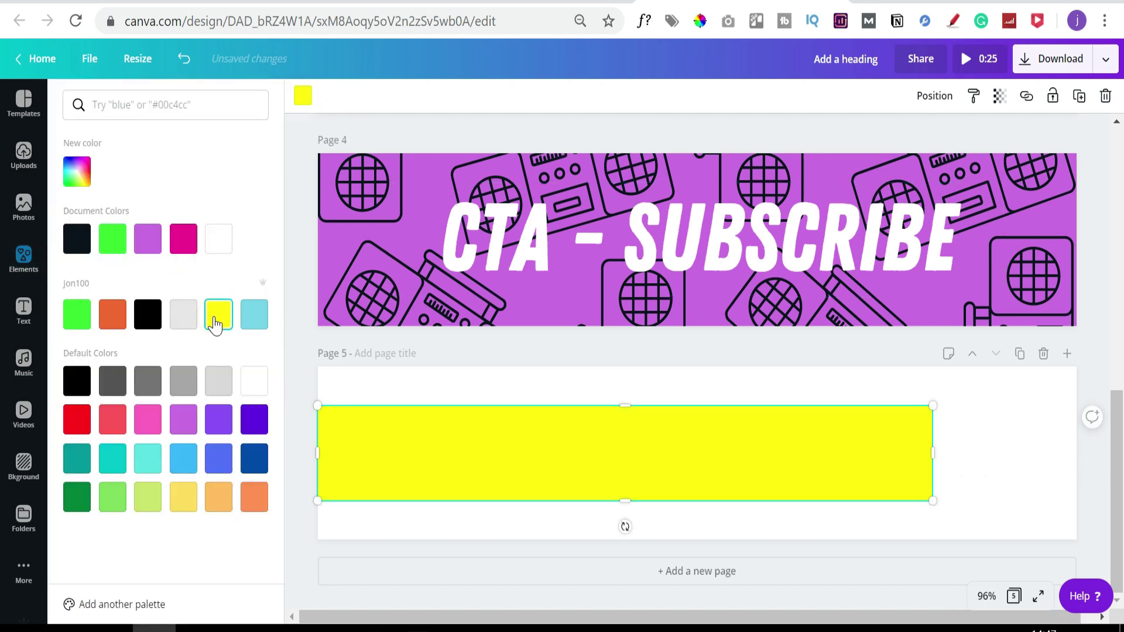
key(Escape)
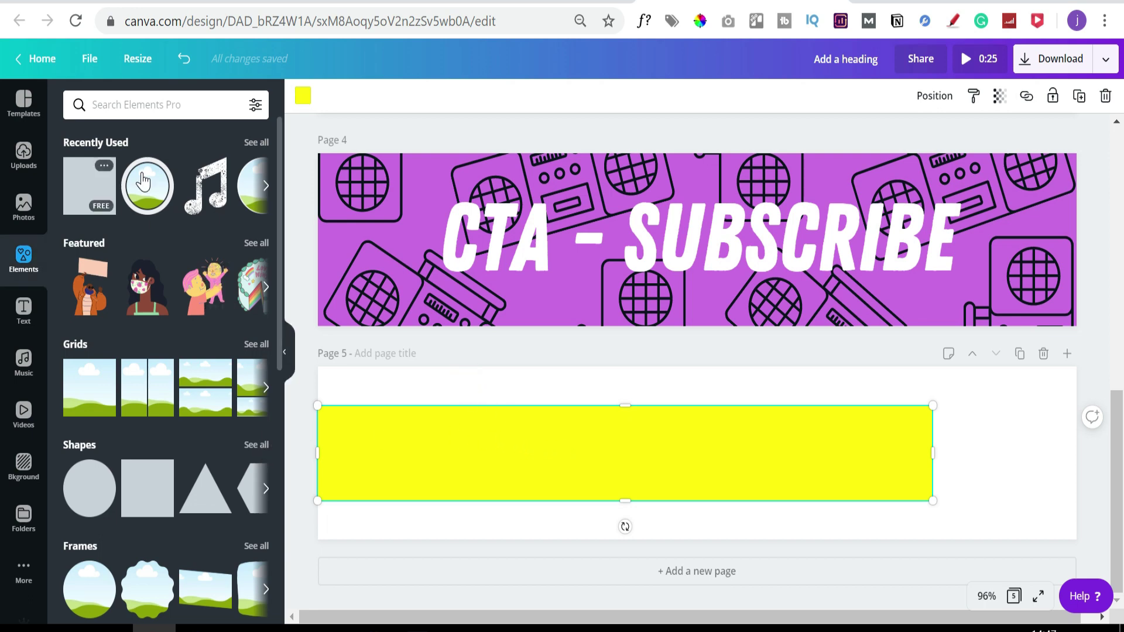
- Place a circle photo frame at the banner's right end, enlarged to about 250 × 250
click(143, 191)
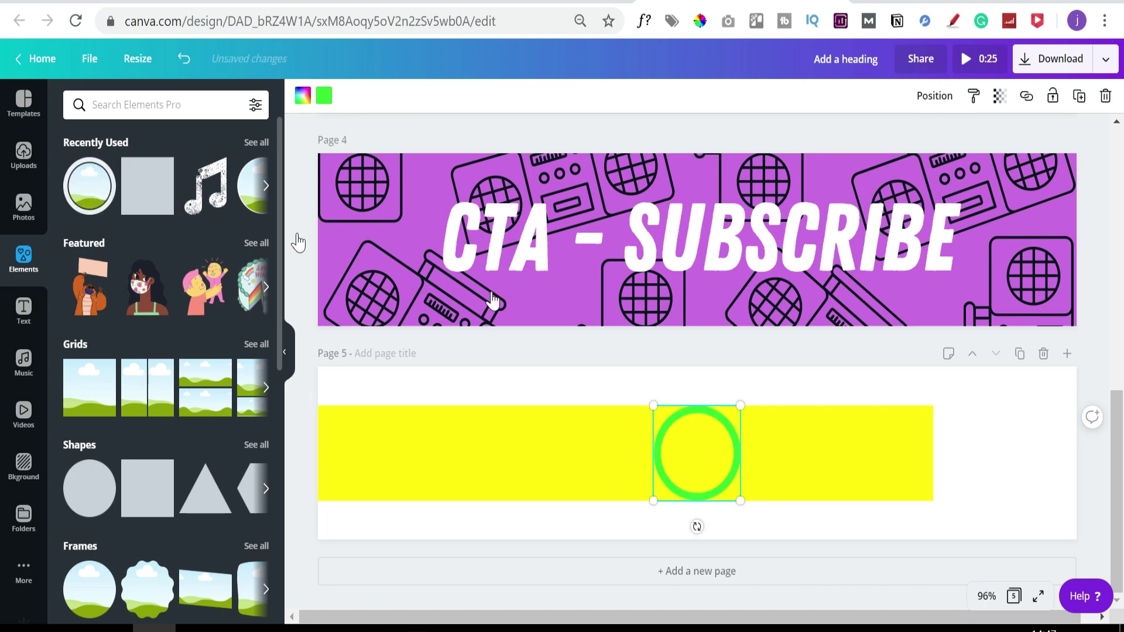
drag(800, 449, 871, 418)
drag(962, 502, 989, 525)
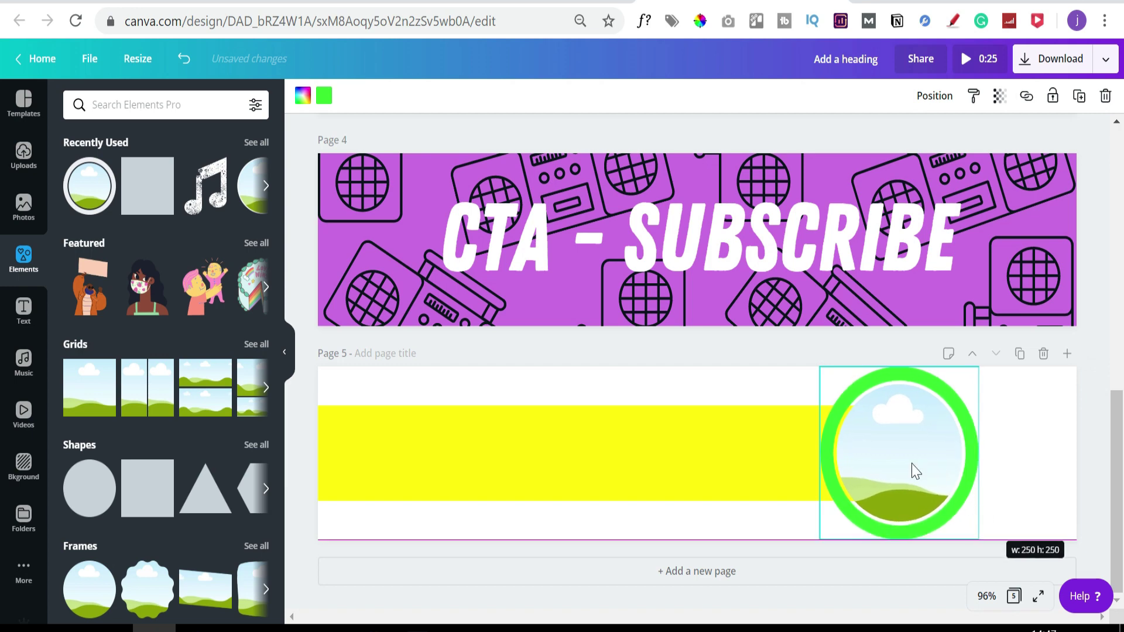
drag(911, 472, 929, 465)
drag(867, 417, 867, 417)
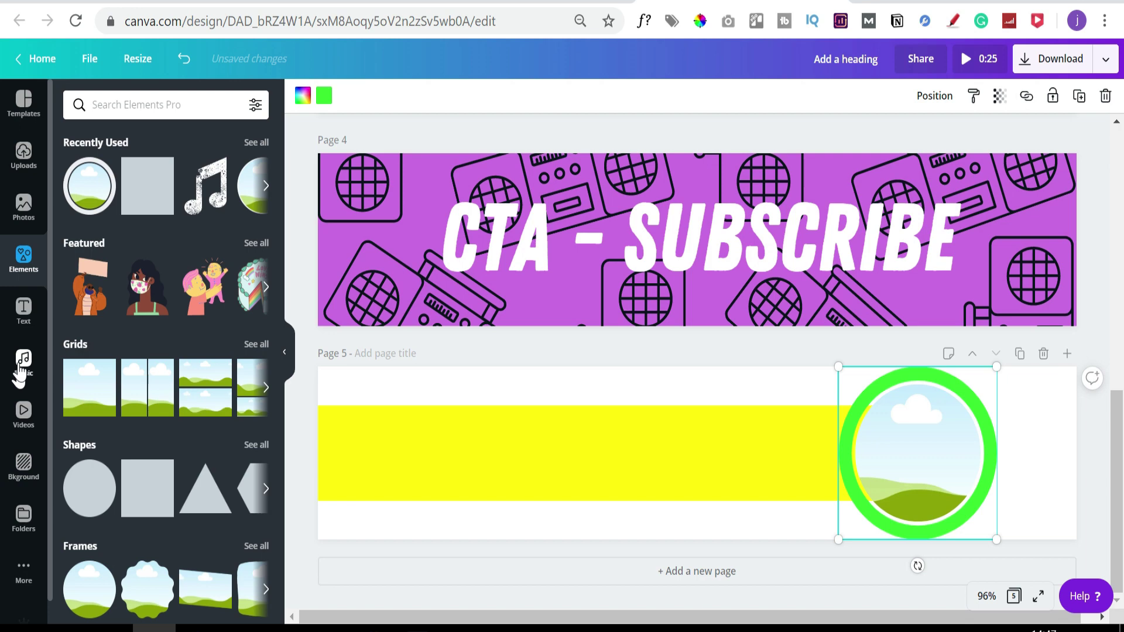
- Drop the uploaded headshot into page 5's circle frame and enlarge it within the green ring
click(23, 155)
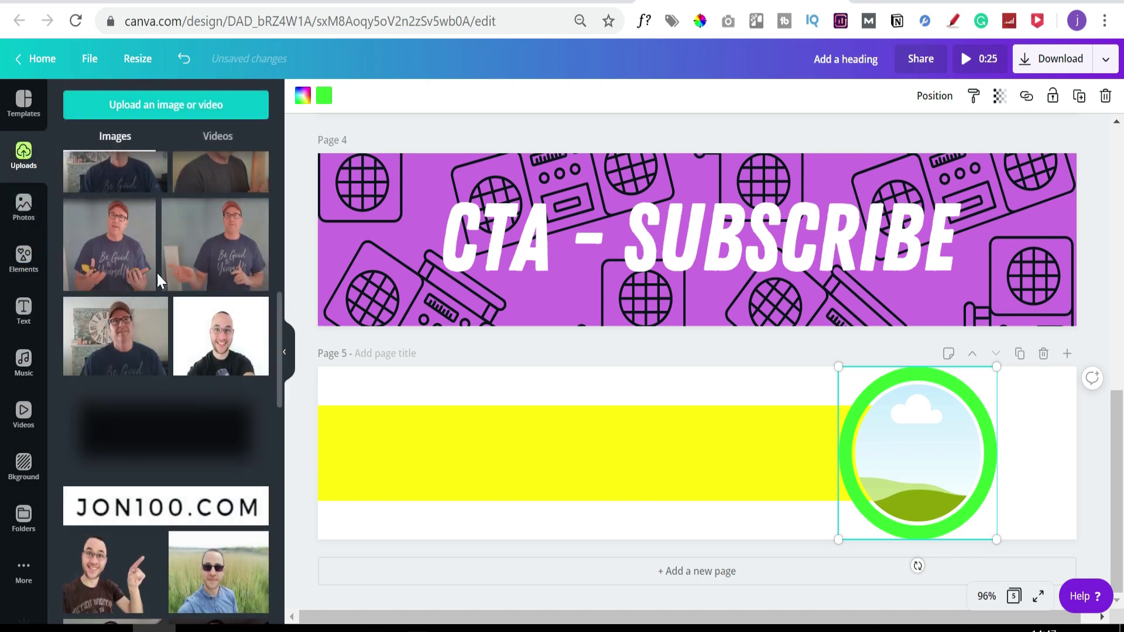
drag(212, 325, 912, 437)
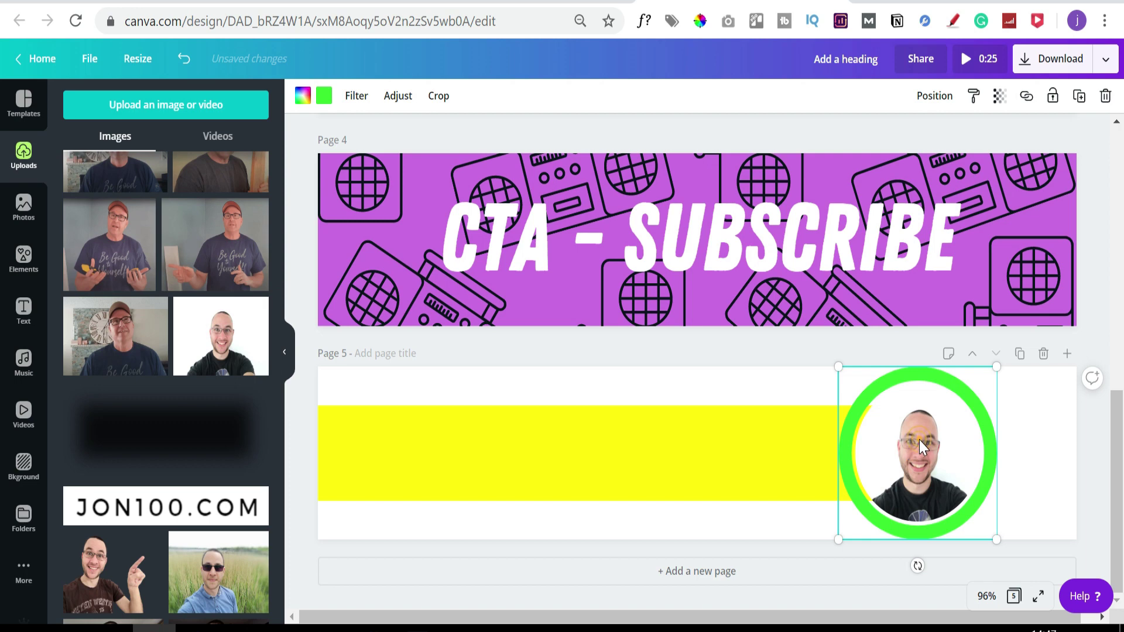
double_click(919, 440)
drag(833, 383, 818, 371)
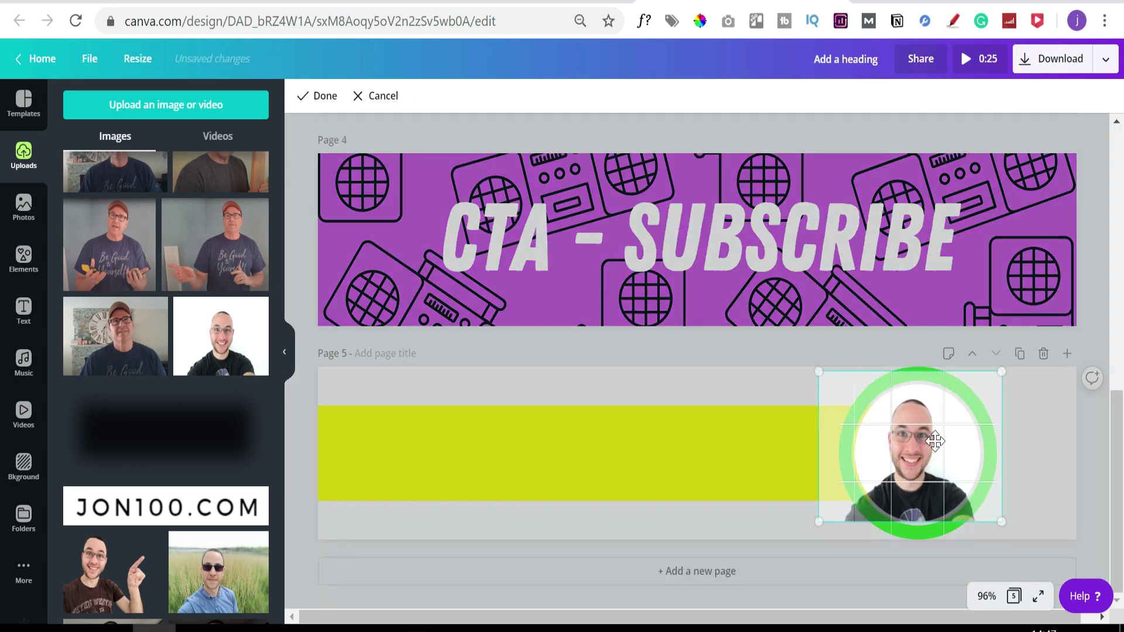
click(693, 389)
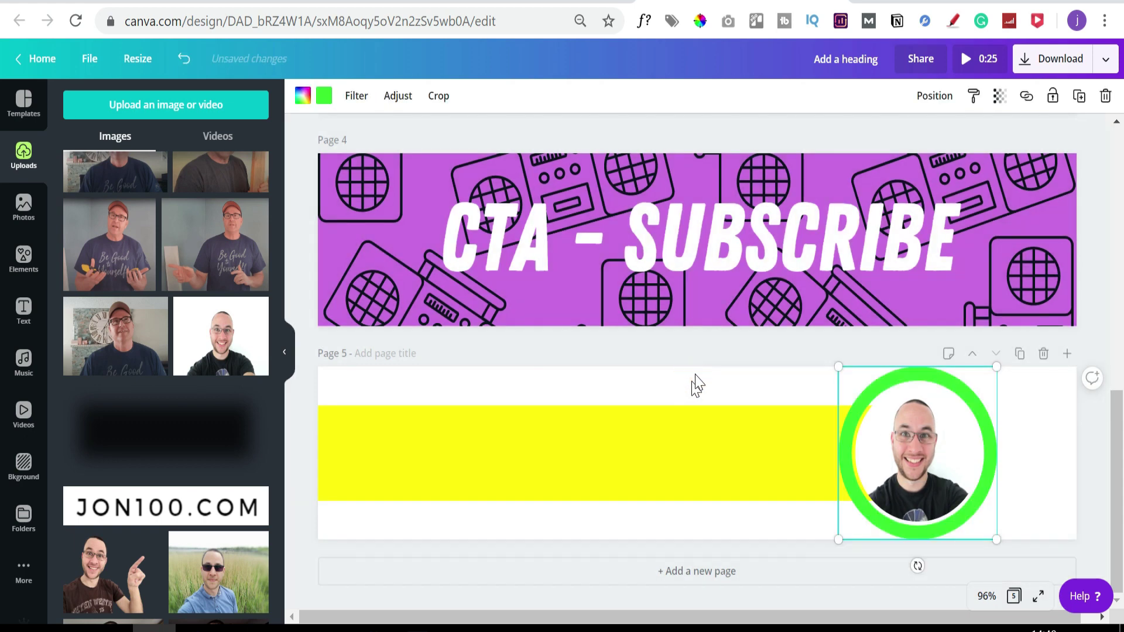
click(701, 354)
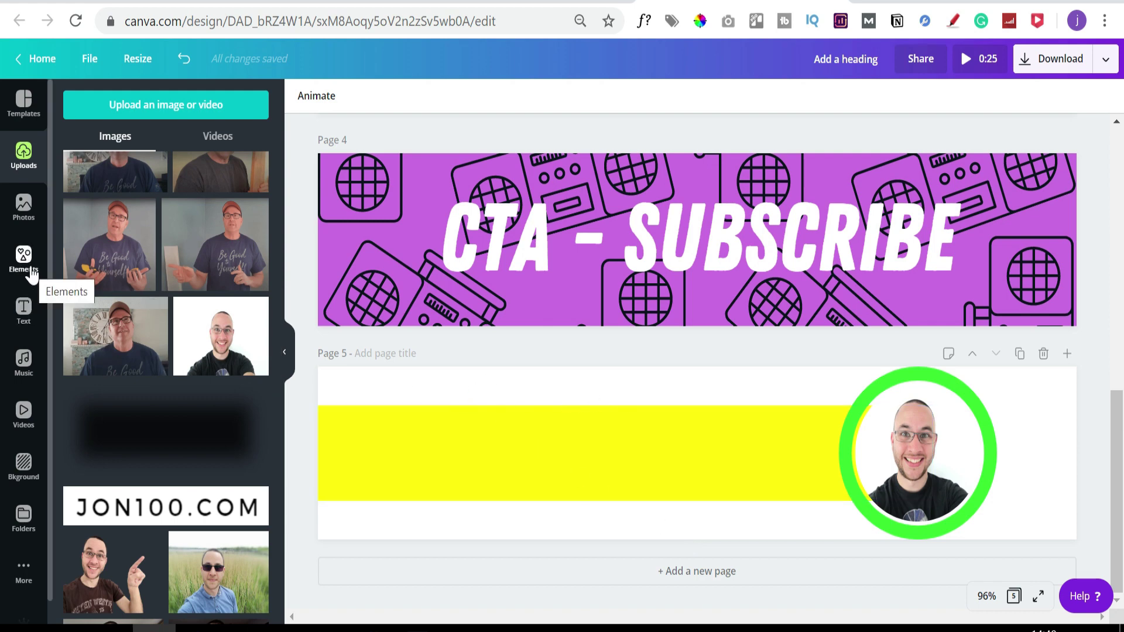
- Copy the CTA - SUBSCRIBE heading from page 4 onto page 5 and make it black
click(22, 306)
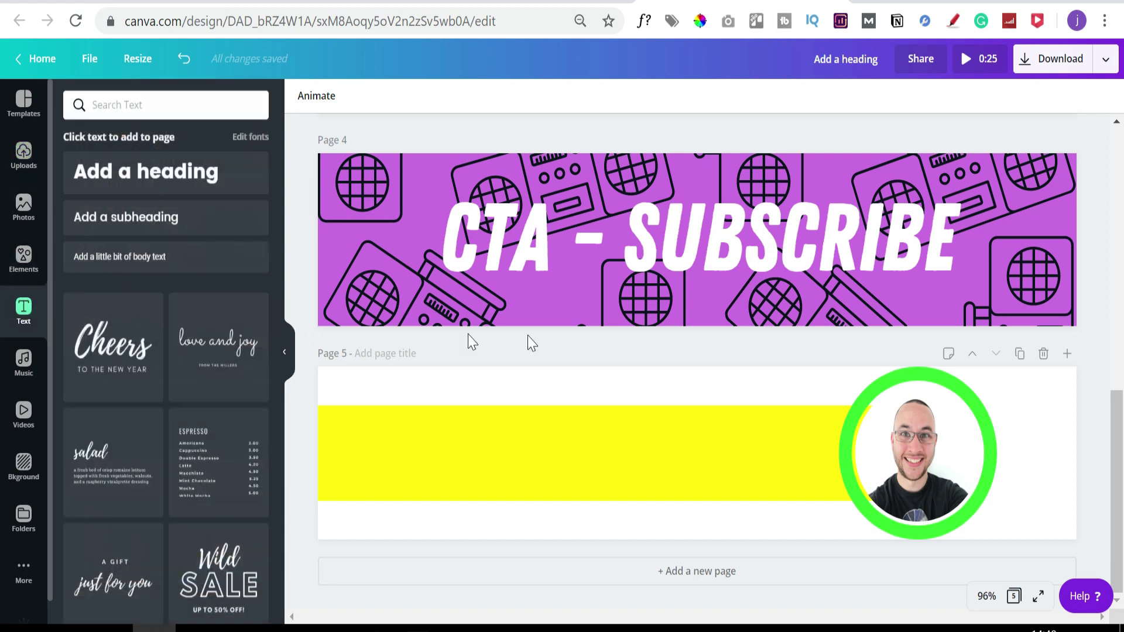
click(605, 195)
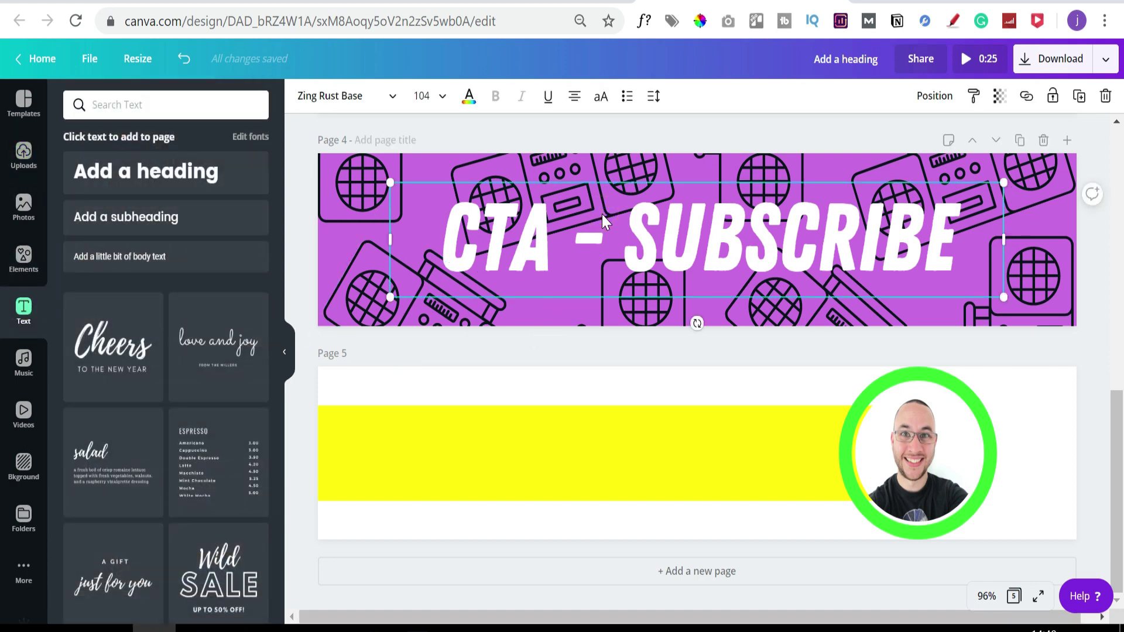
drag(602, 214, 595, 429)
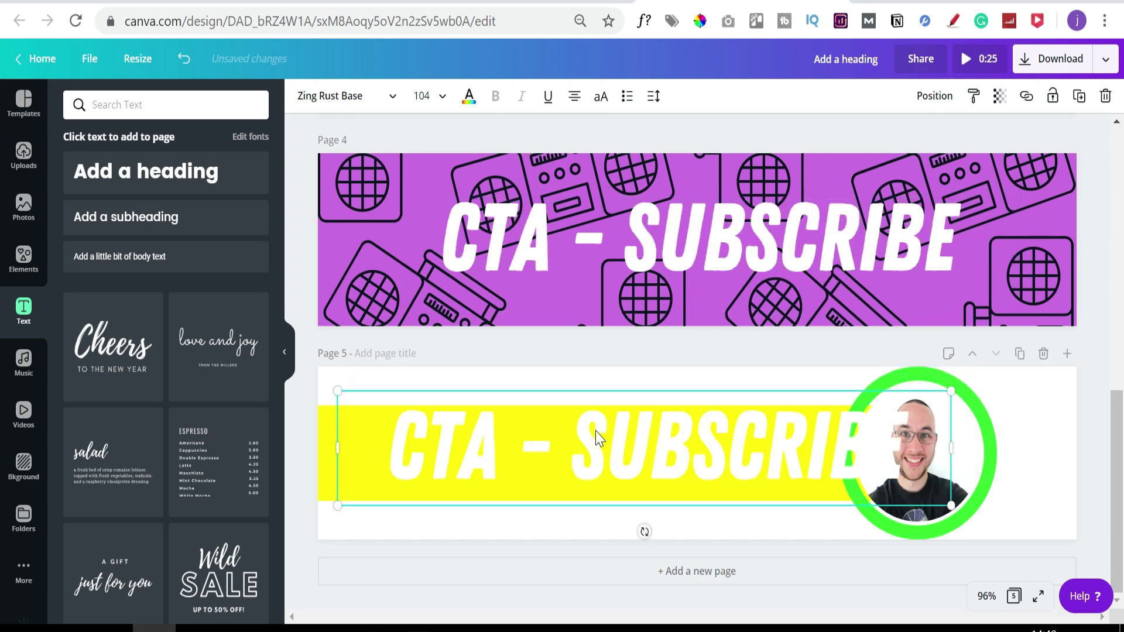
click(469, 96)
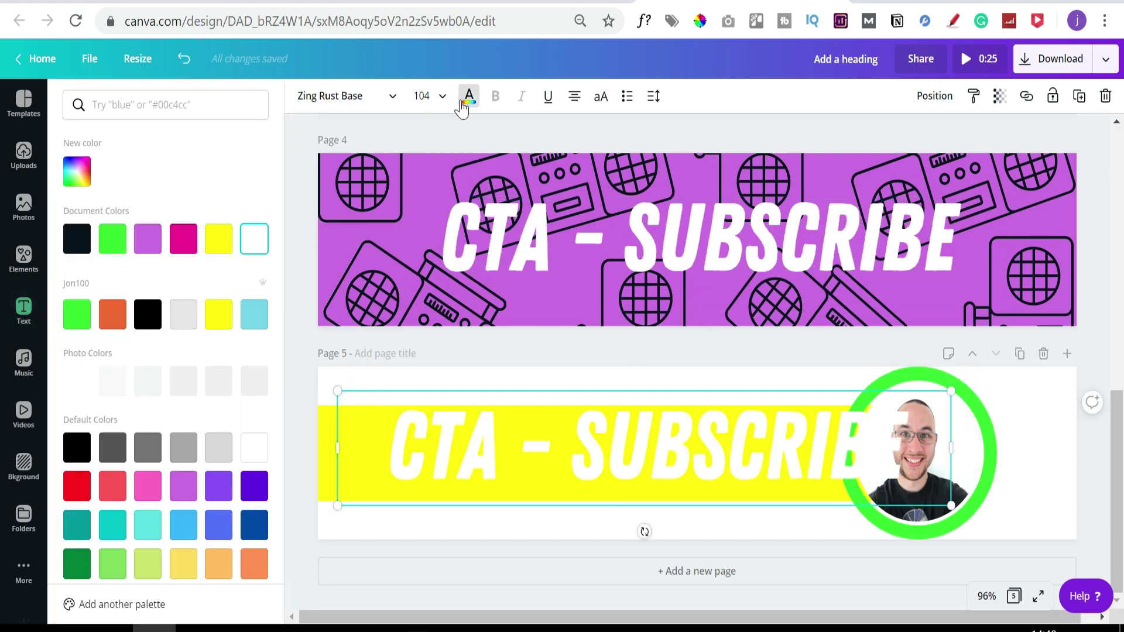
click(77, 239)
- Resize the heading to 83.4, trim it to 'SUBSCRIBE' and position it on the yellow bar
drag(338, 388, 497, 460)
drag(641, 462, 352, 462)
key(BackSpace)
key(Escape)
drag(570, 444, 603, 443)
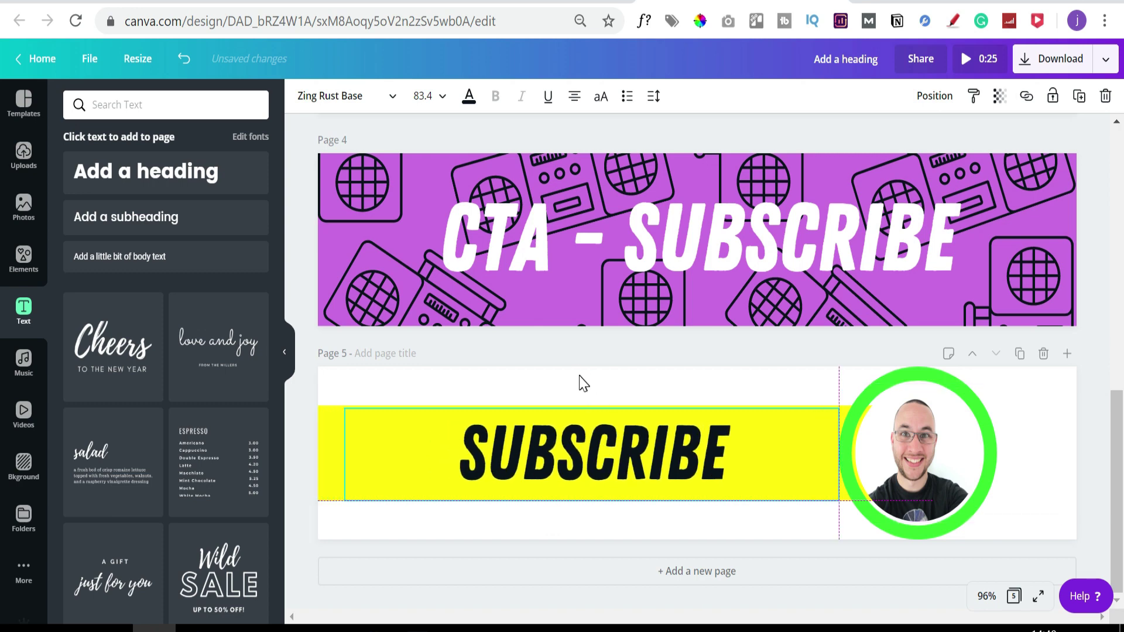
click(577, 384)
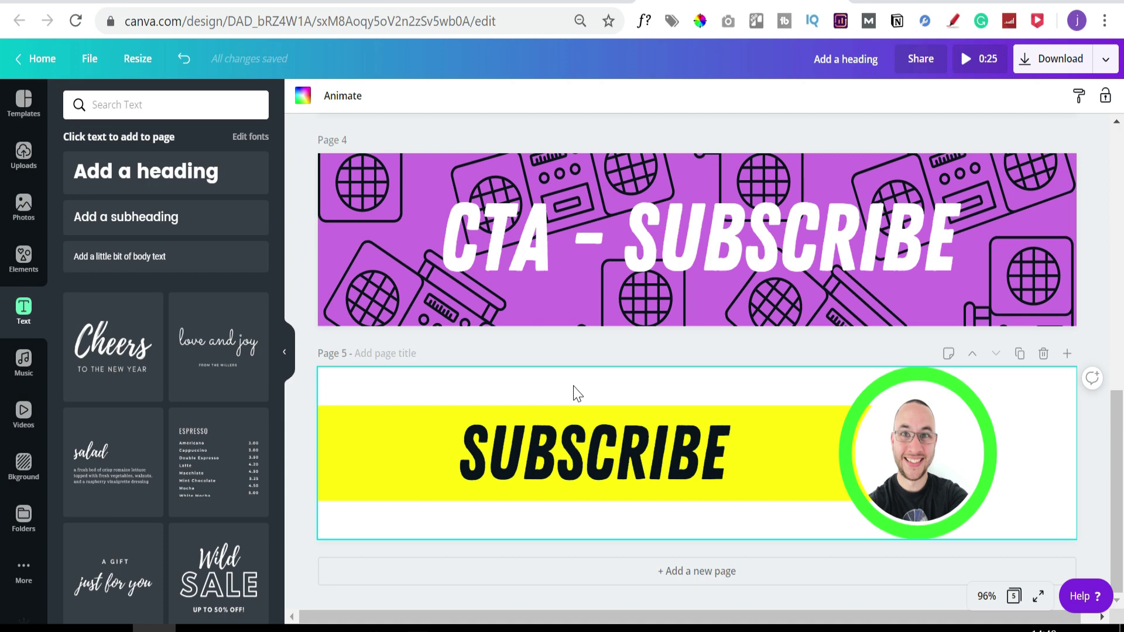
- Give page 5 the Rise animation and download only page 5 as an MP4 video
click(342, 95)
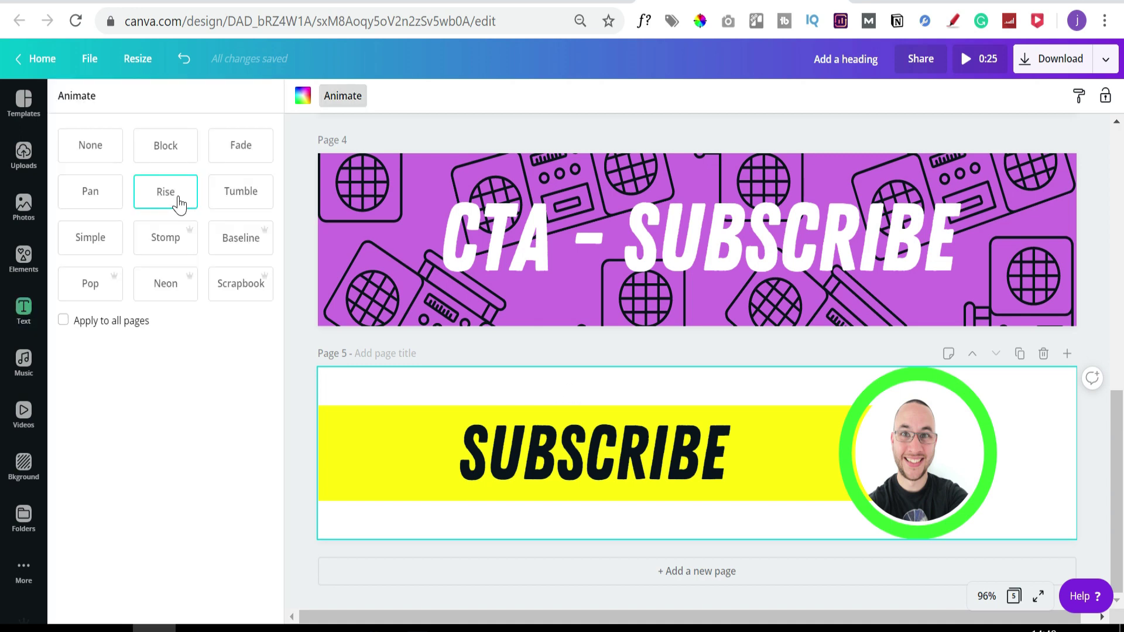
click(1059, 69)
click(992, 225)
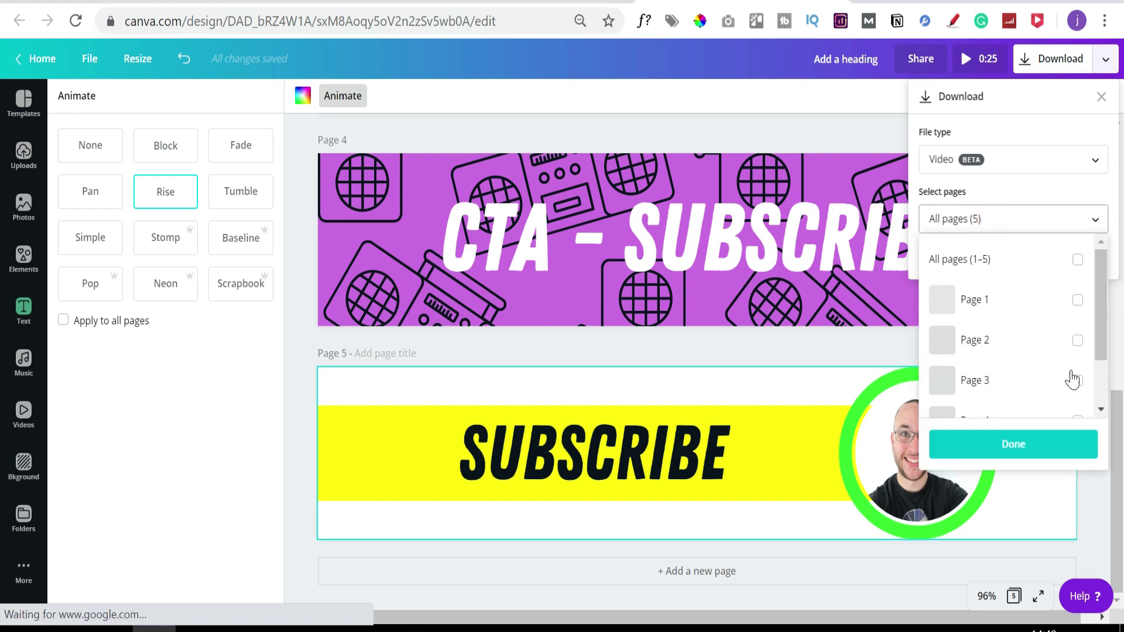
scroll(1072, 380, down, 2)
click(1077, 392)
click(1049, 439)
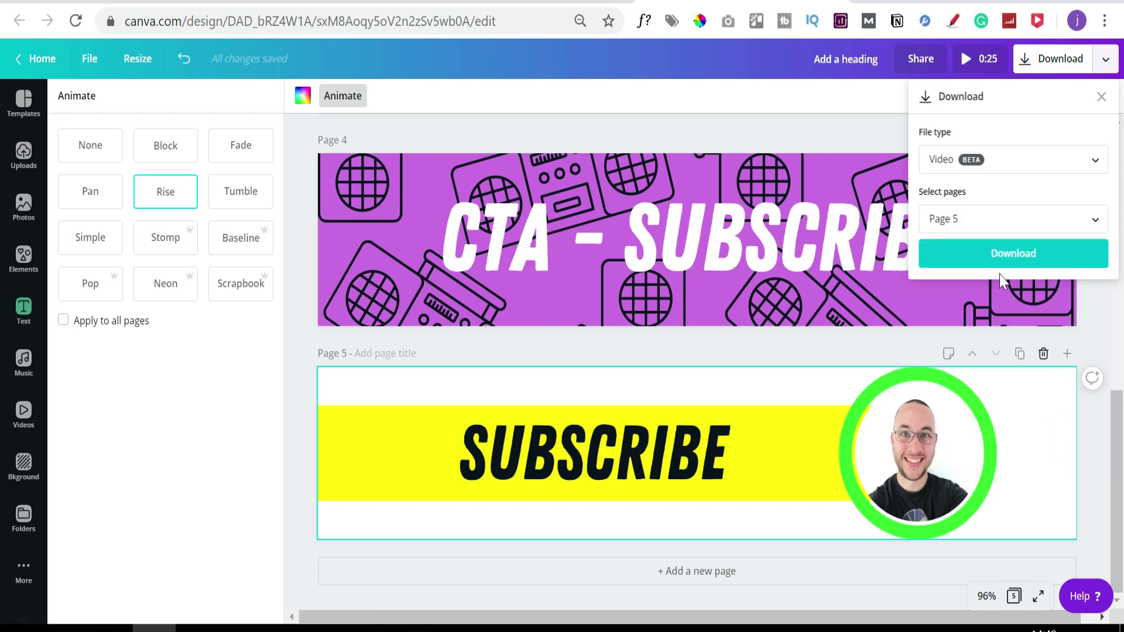
click(998, 254)
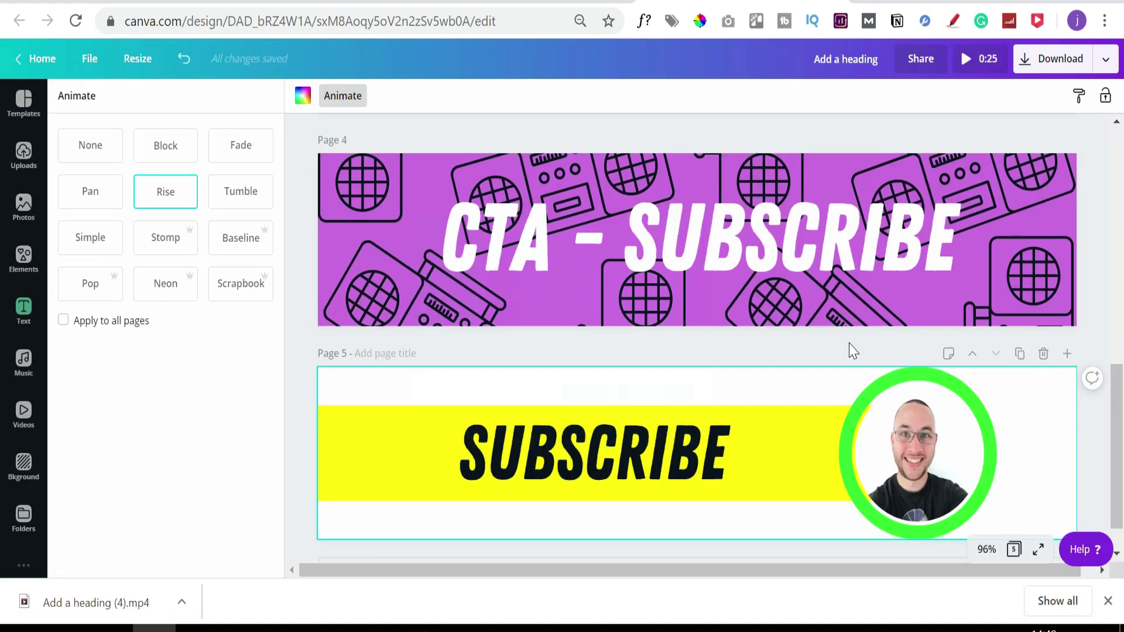
- Set page 5's animation back to None
scroll(852, 350, down, 1)
click(343, 95)
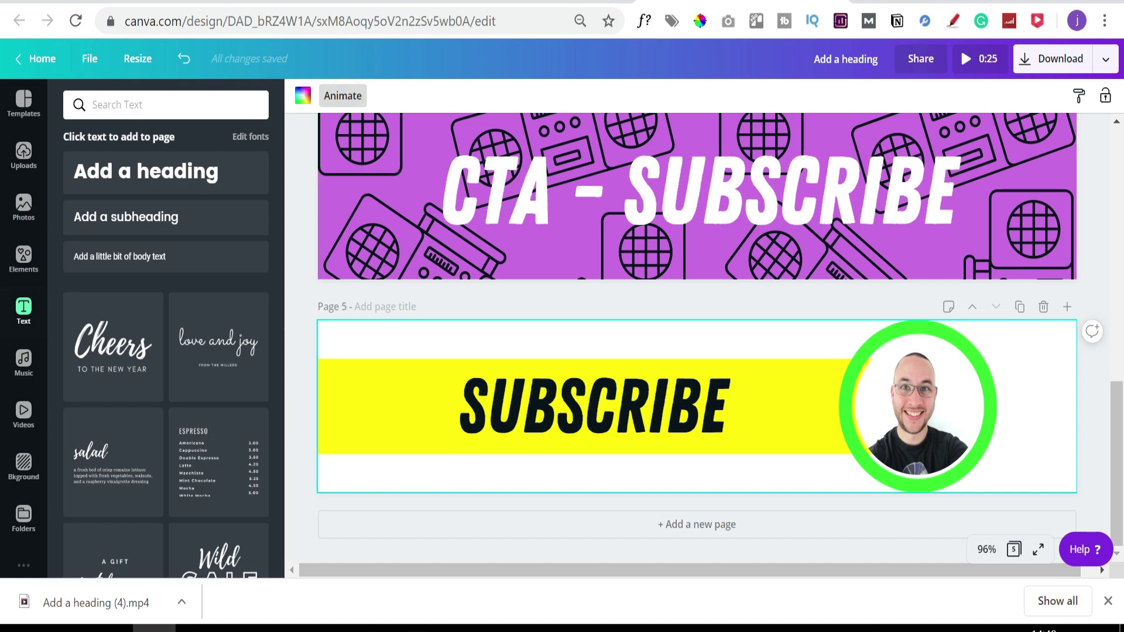
click(343, 96)
click(87, 143)
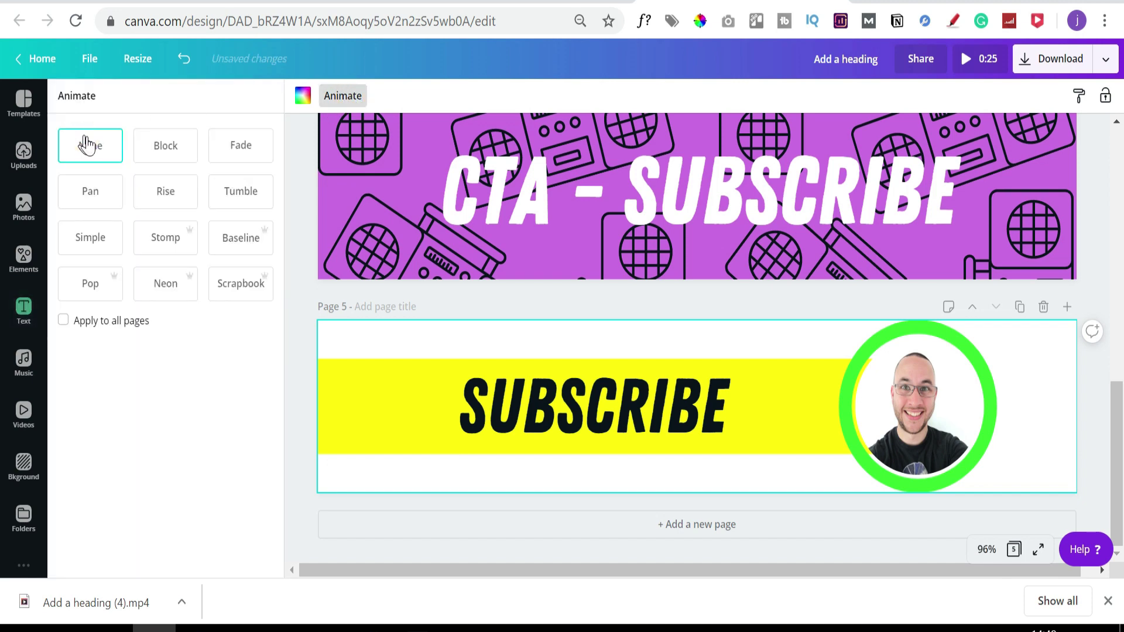
click(711, 296)
click(1106, 60)
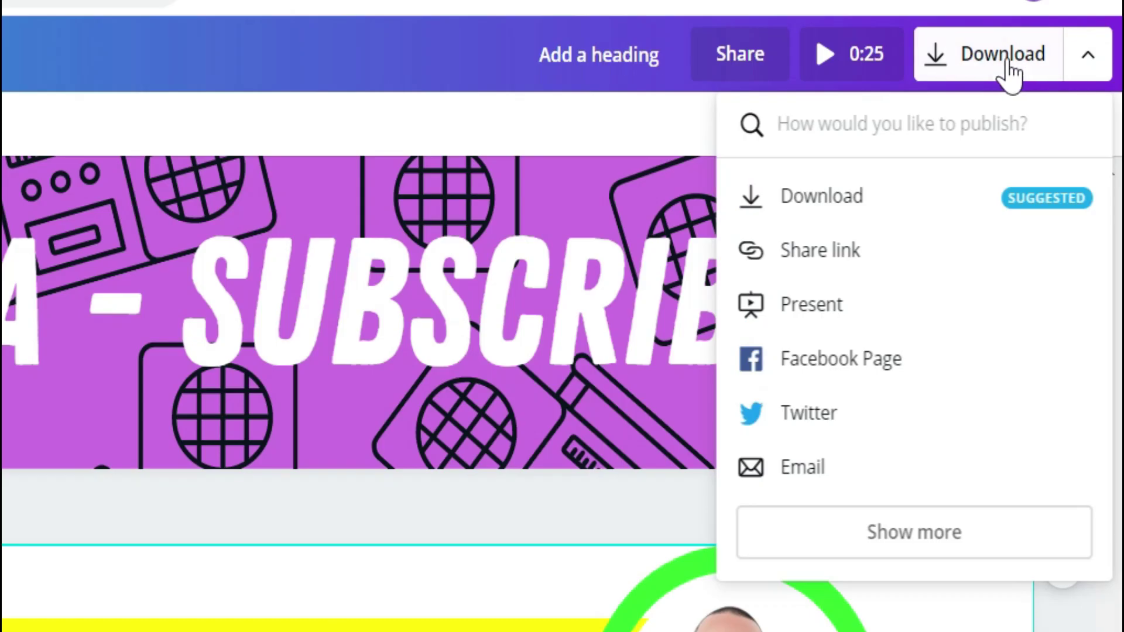
- Download only page 5 as a PNG with a transparent background
click(1058, 61)
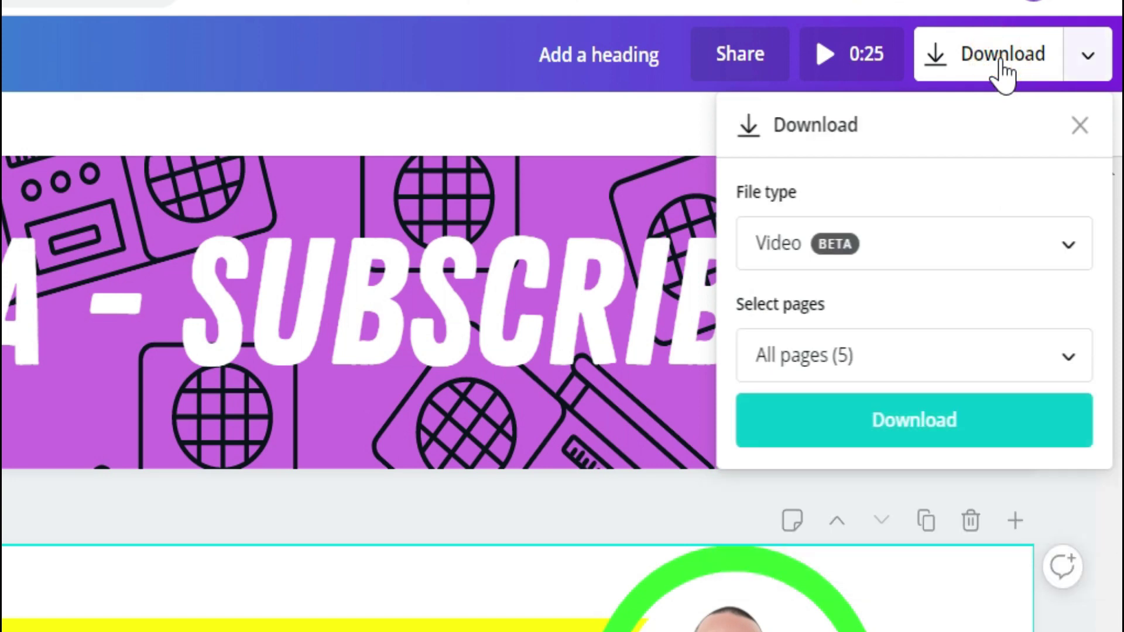
click(945, 241)
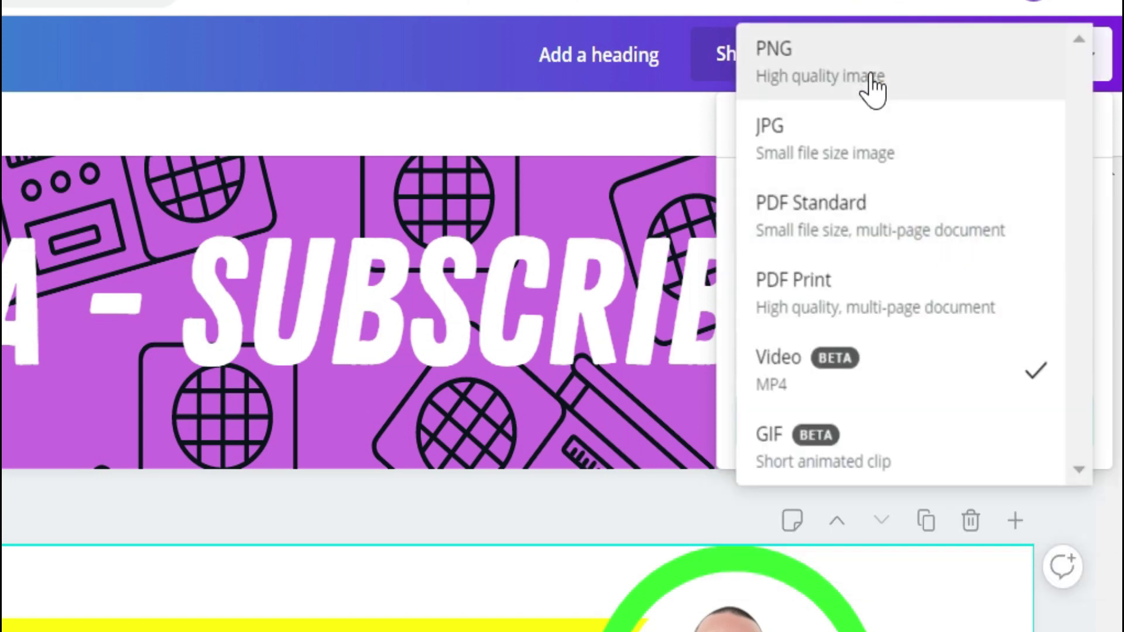
click(872, 82)
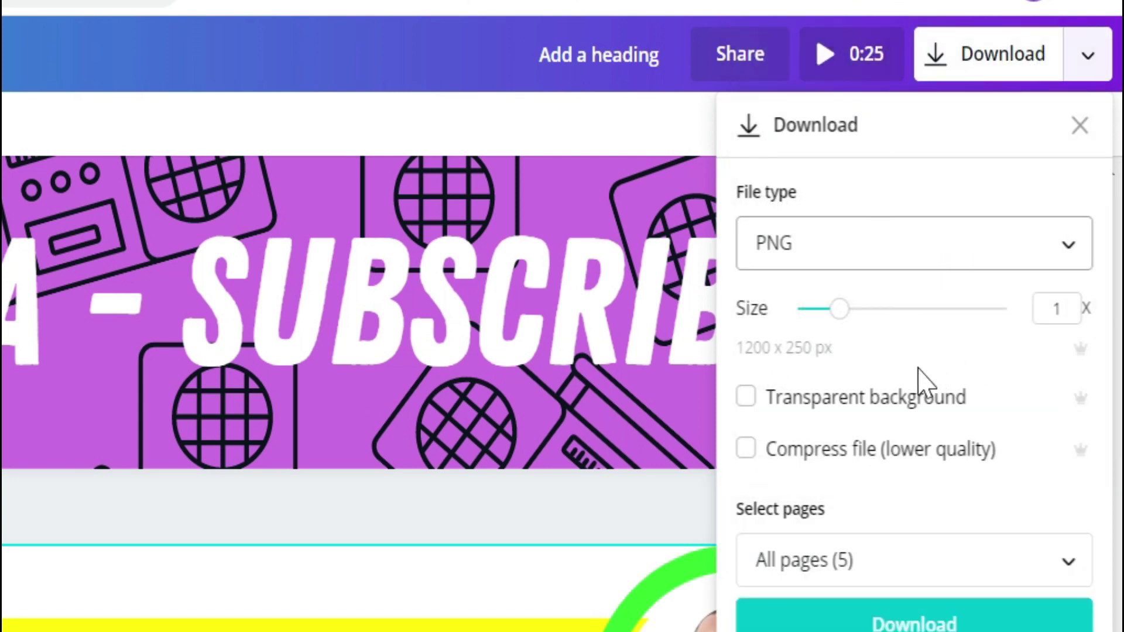
click(747, 404)
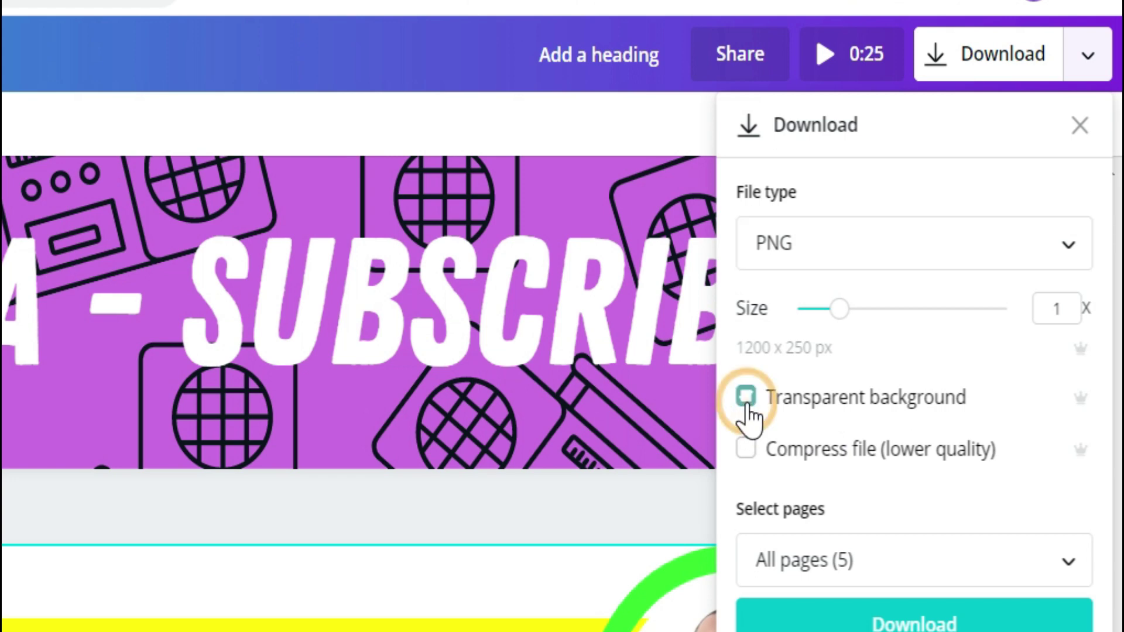
click(966, 580)
scroll(1035, 372, down, 2)
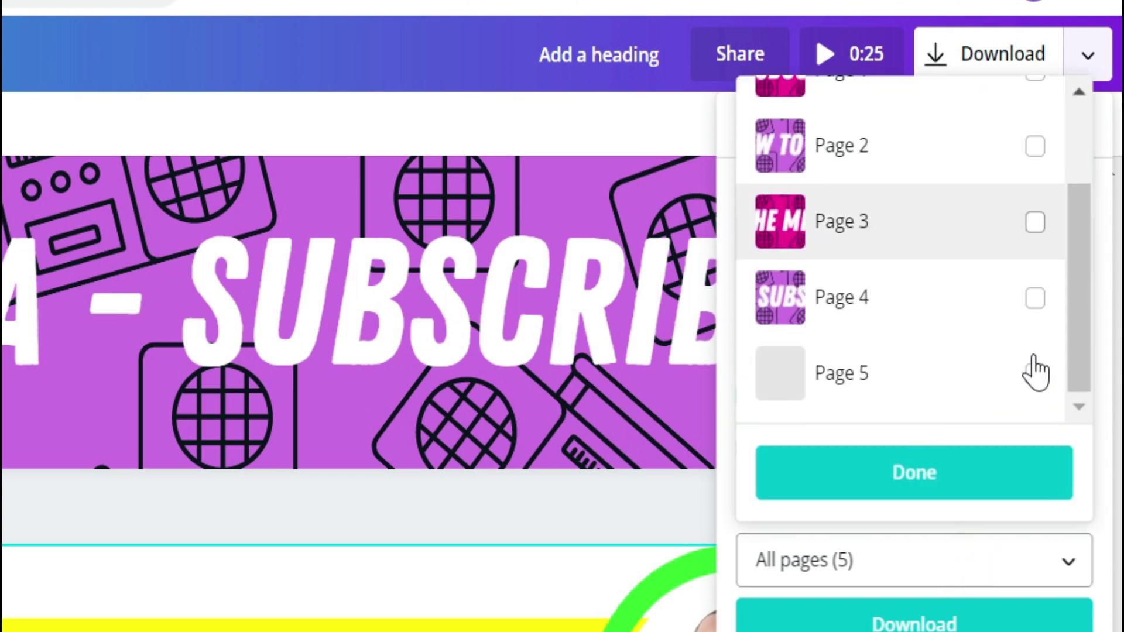
click(1035, 373)
click(1021, 475)
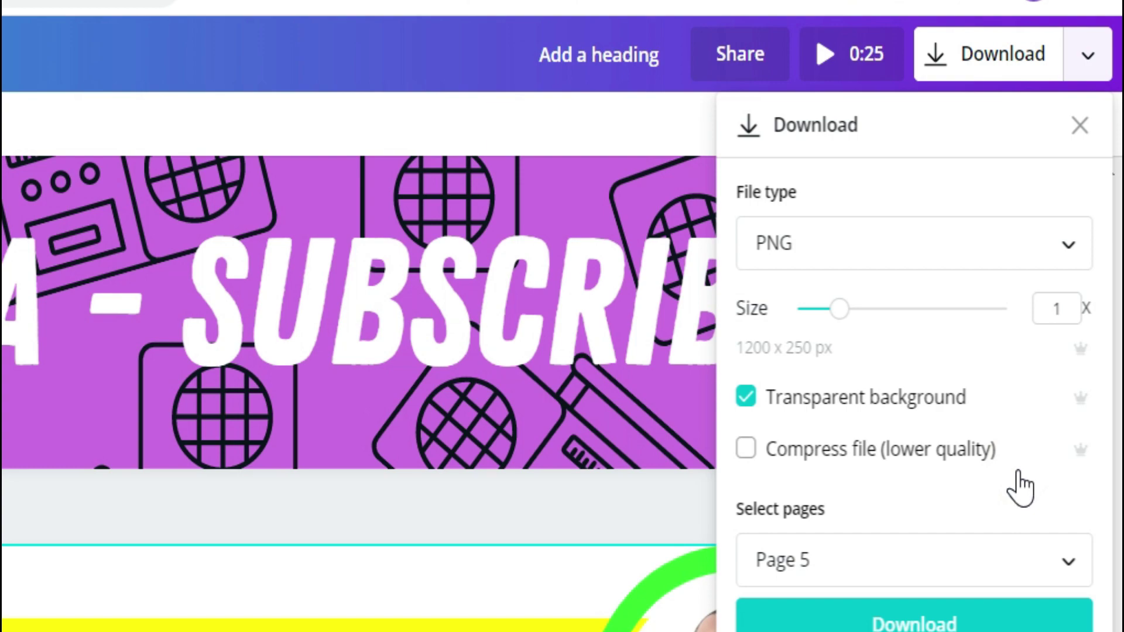
click(934, 625)
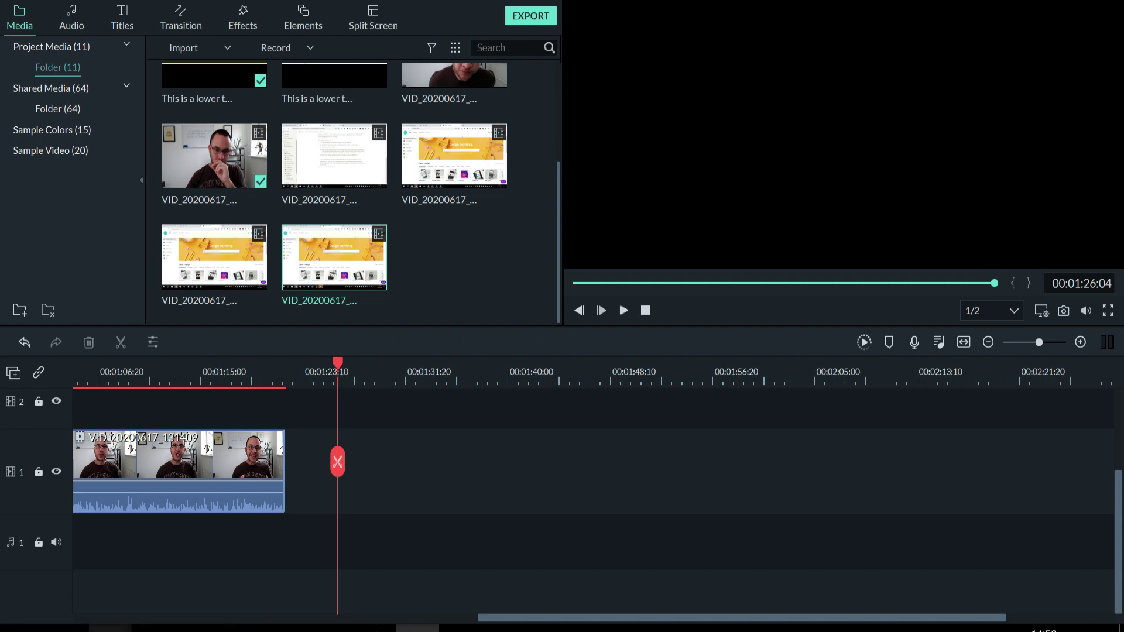
- Drag the exported banner files from the Downloads folder into Filmora's Media panel
mouse_move(418, 628)
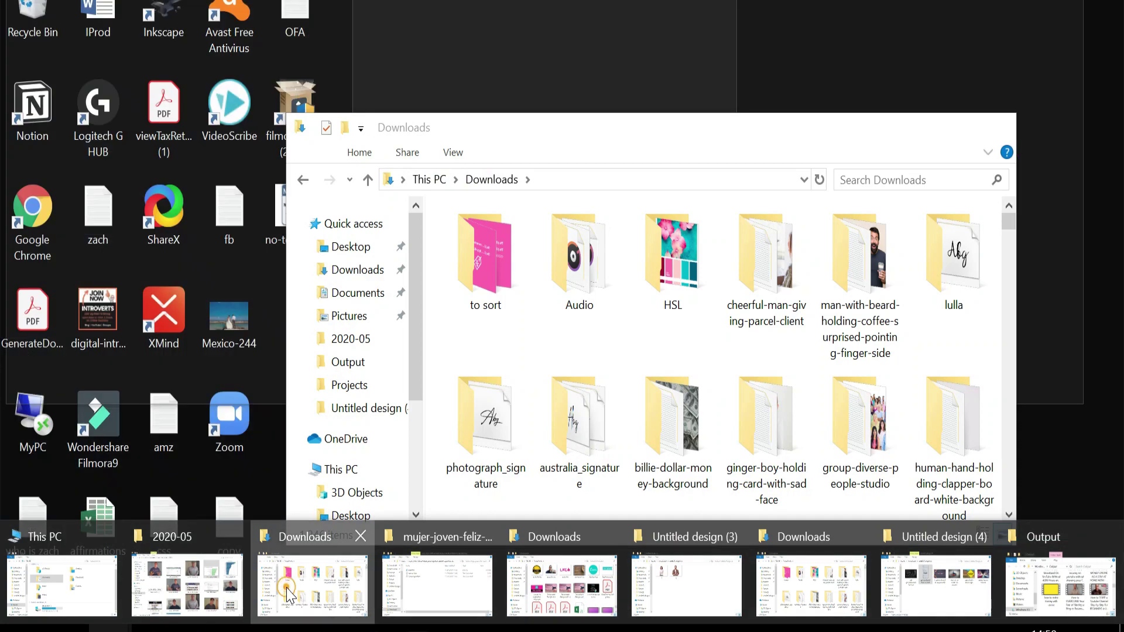
click(287, 593)
scroll(761, 351, down, 15)
drag(998, 263, 445, 521)
drag(767, 462, 557, 297)
click(478, 284)
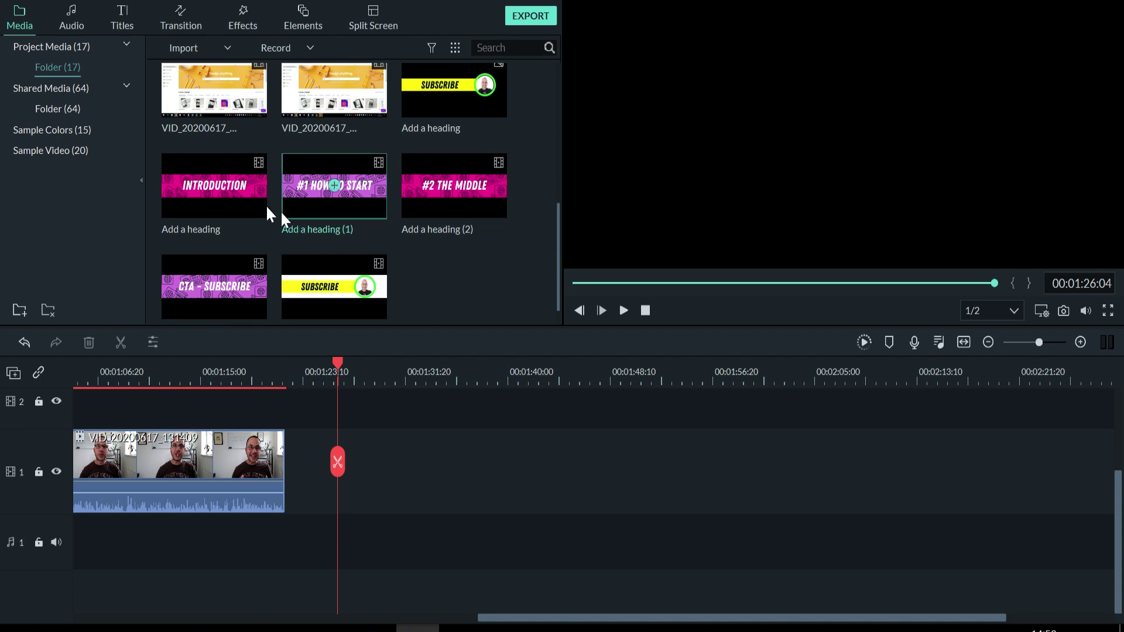
- Scale the INTRODUCTION banner down, move it to the bottom, and place it on track 2 over the video
drag(243, 188, 339, 452)
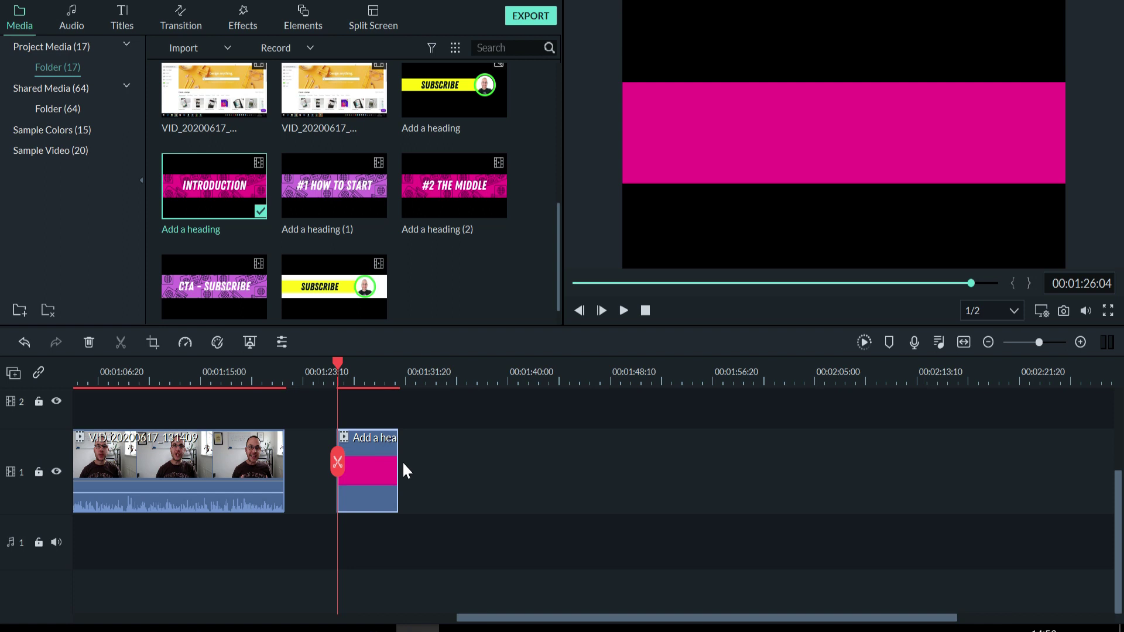
click(353, 373)
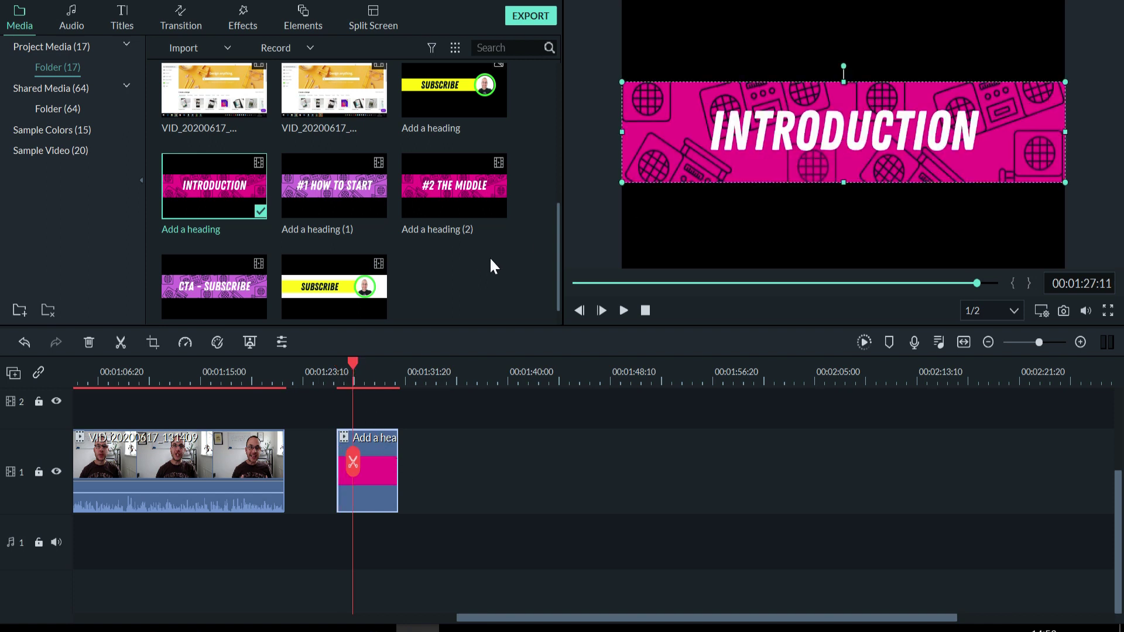
drag(1067, 80, 867, 127)
drag(811, 155, 812, 225)
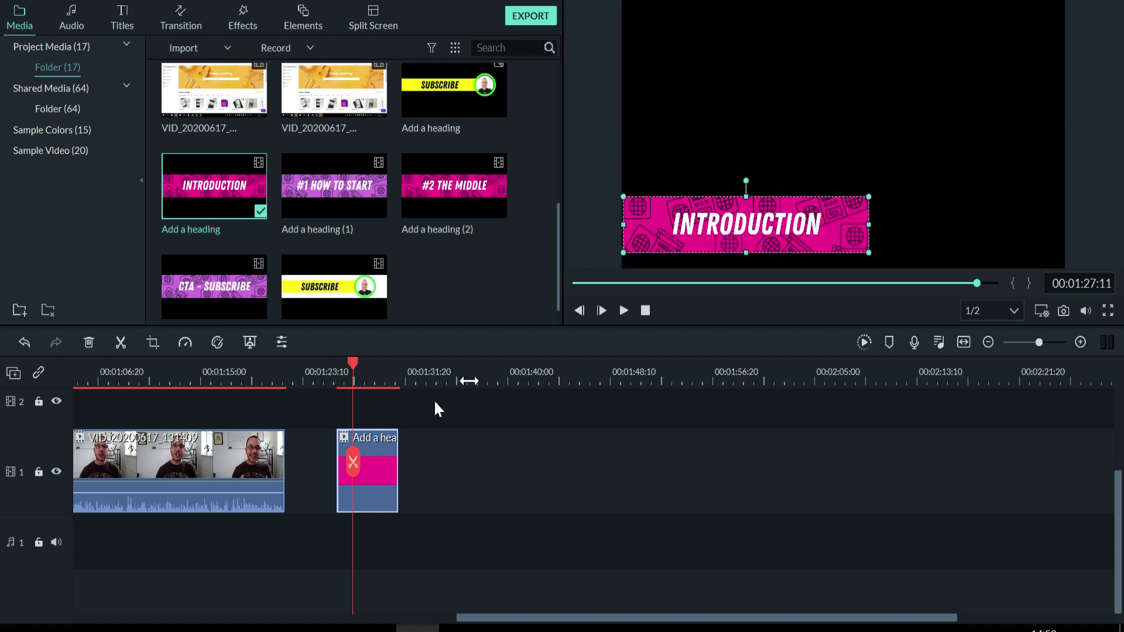
drag(374, 465, 248, 420)
click(238, 370)
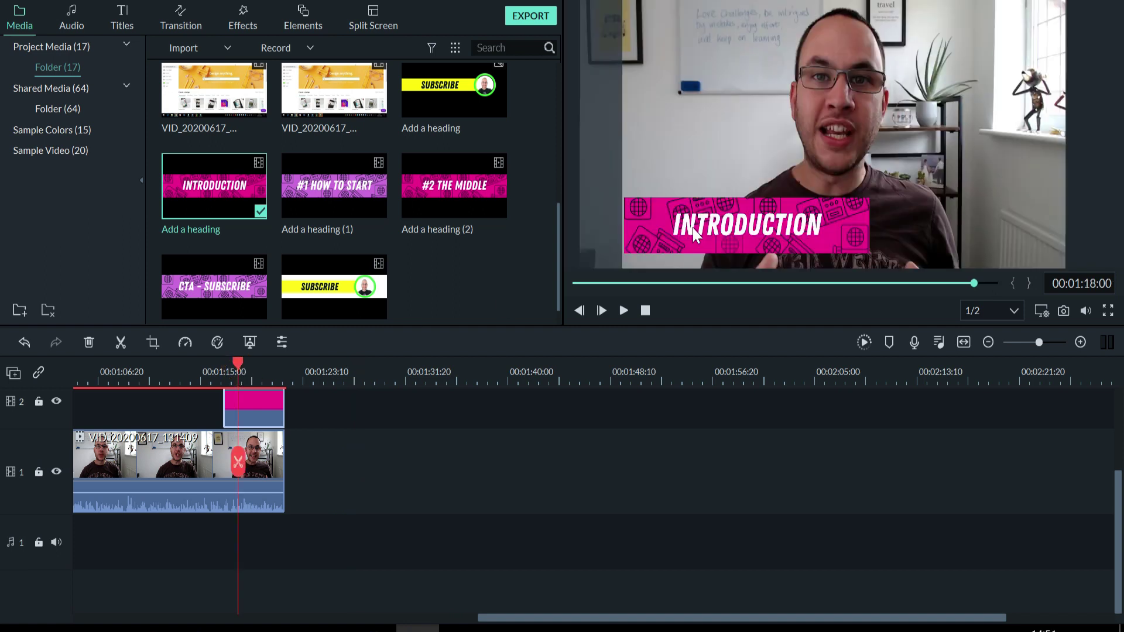
click(757, 227)
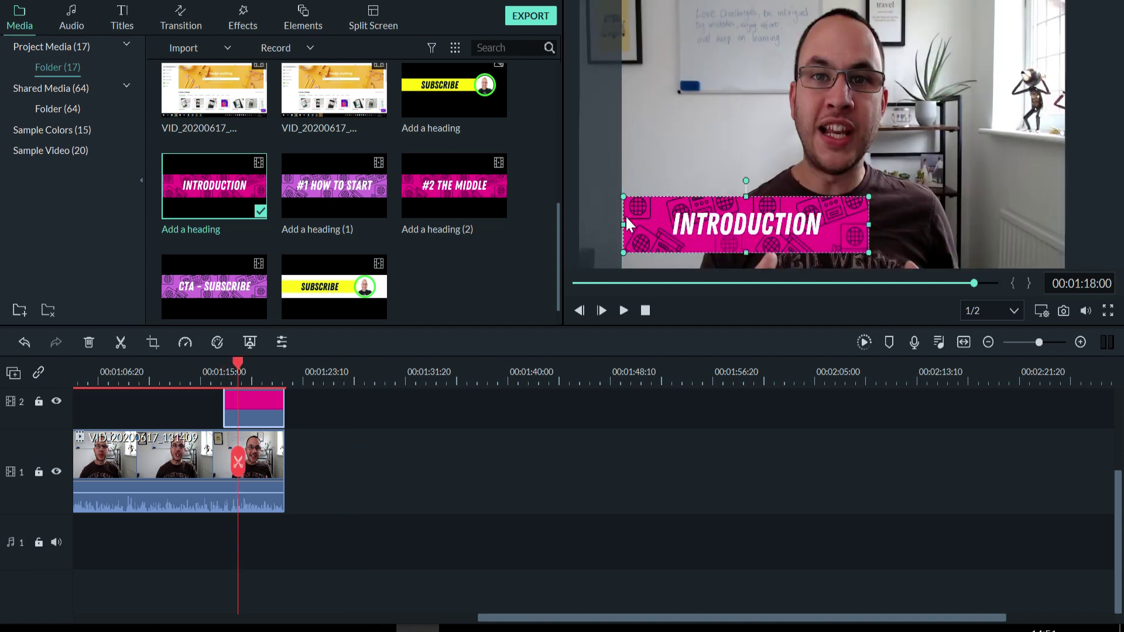
drag(623, 224, 619, 223)
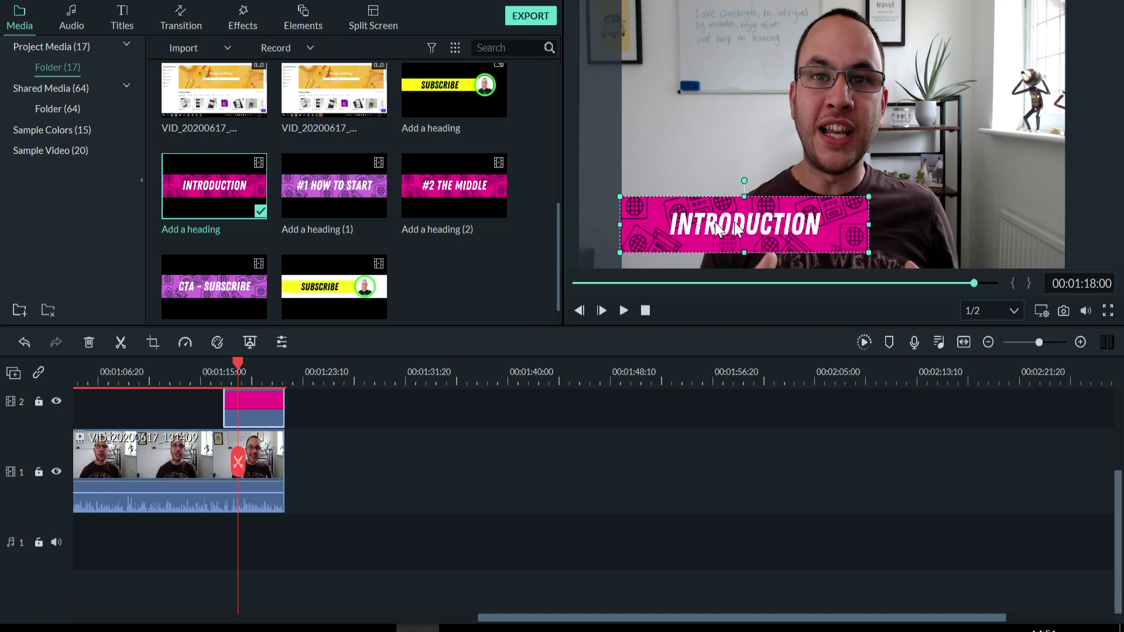
- Play back from just before the title appears to check the lower-third overlay
drag(226, 373, 221, 379)
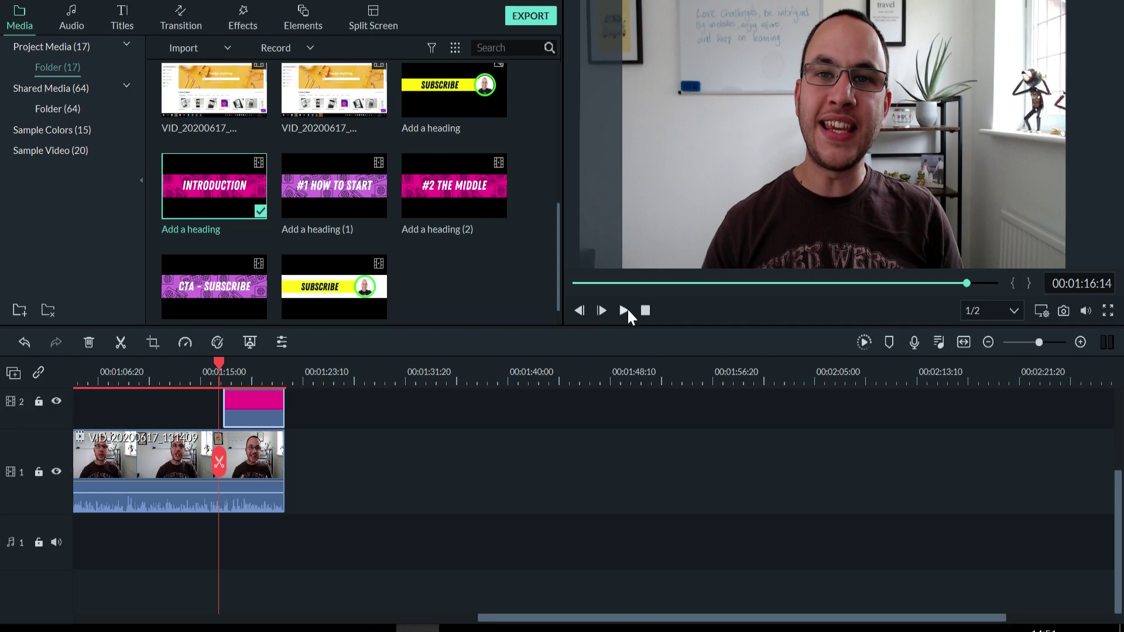
click(624, 311)
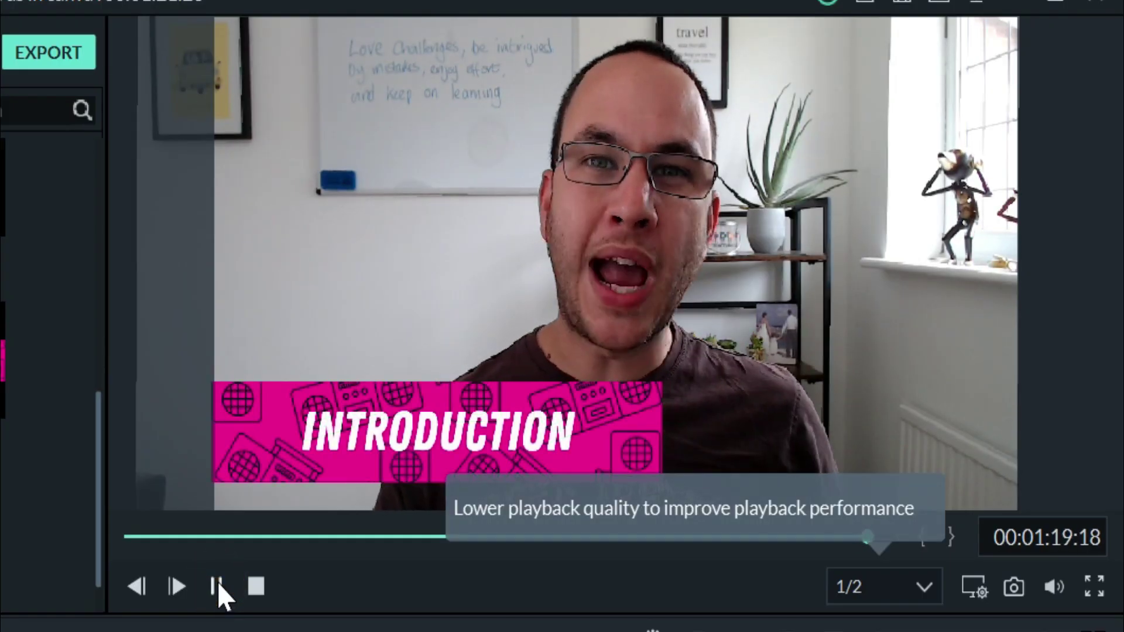
click(217, 586)
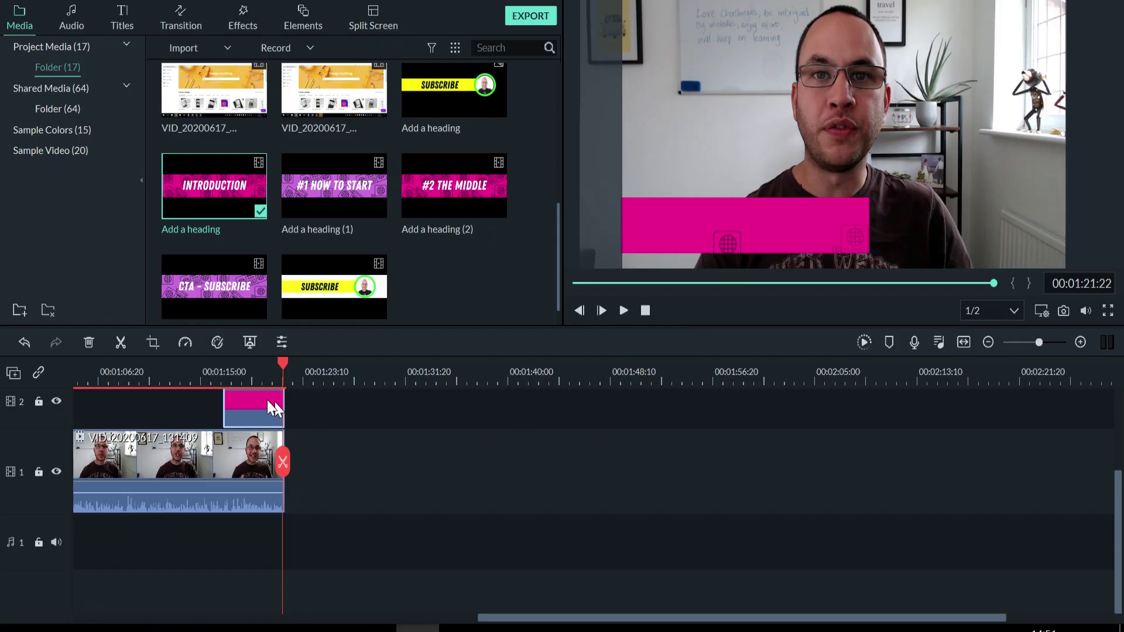
click(239, 373)
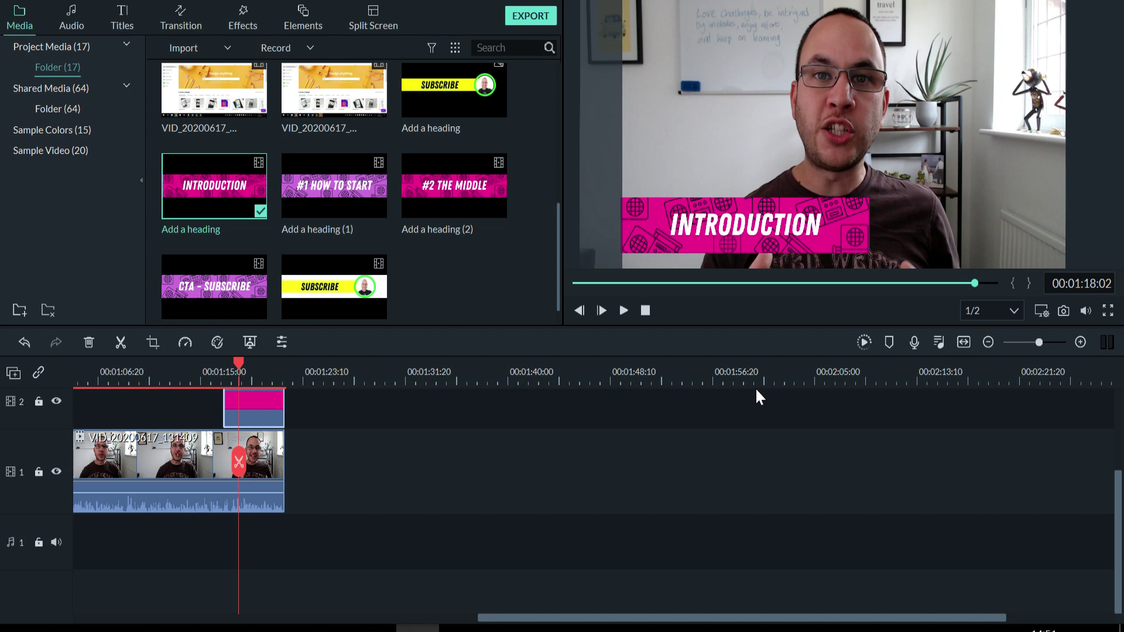
click(852, 226)
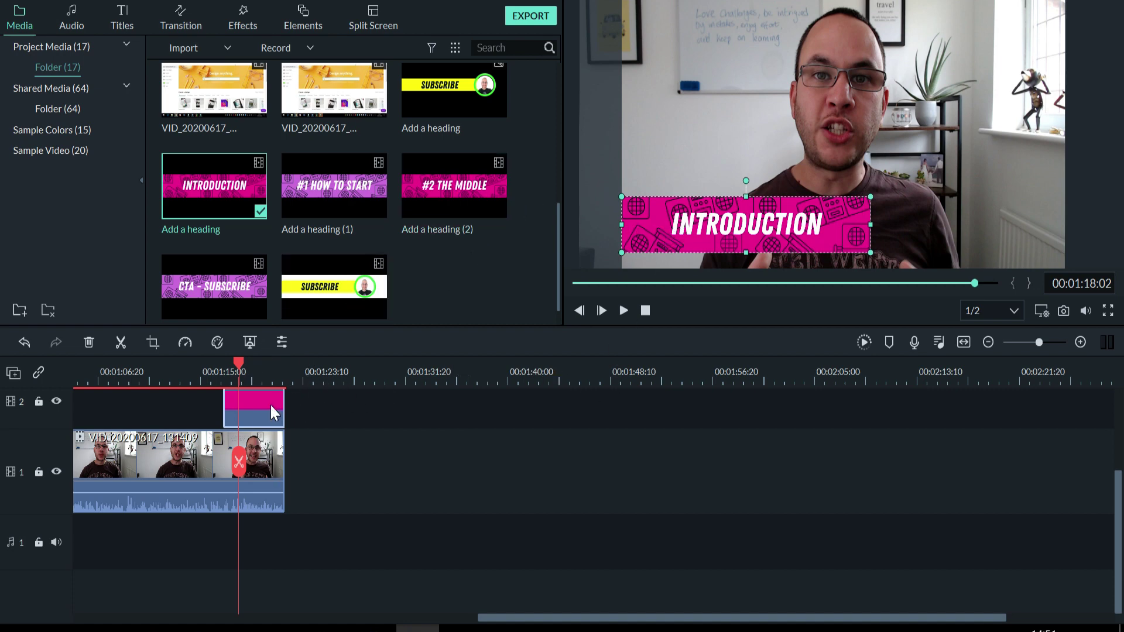
- Undo the INTRODUCTION title clip and place the SUBSCRIBE banner on track 2
key(ctrl+z)
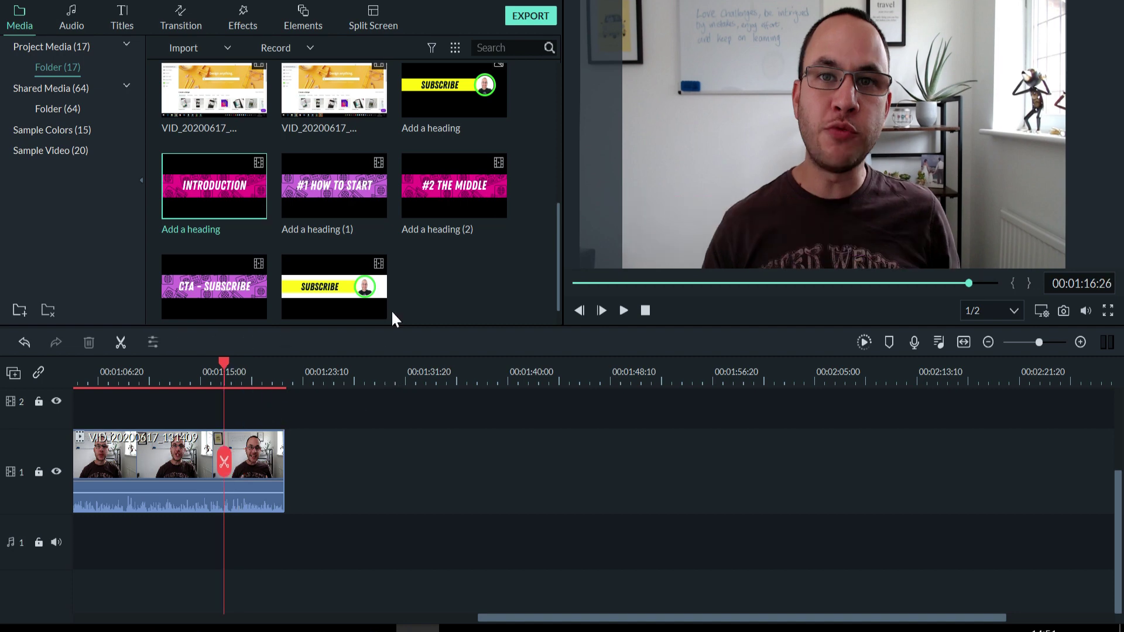
drag(352, 302, 234, 409)
click(243, 372)
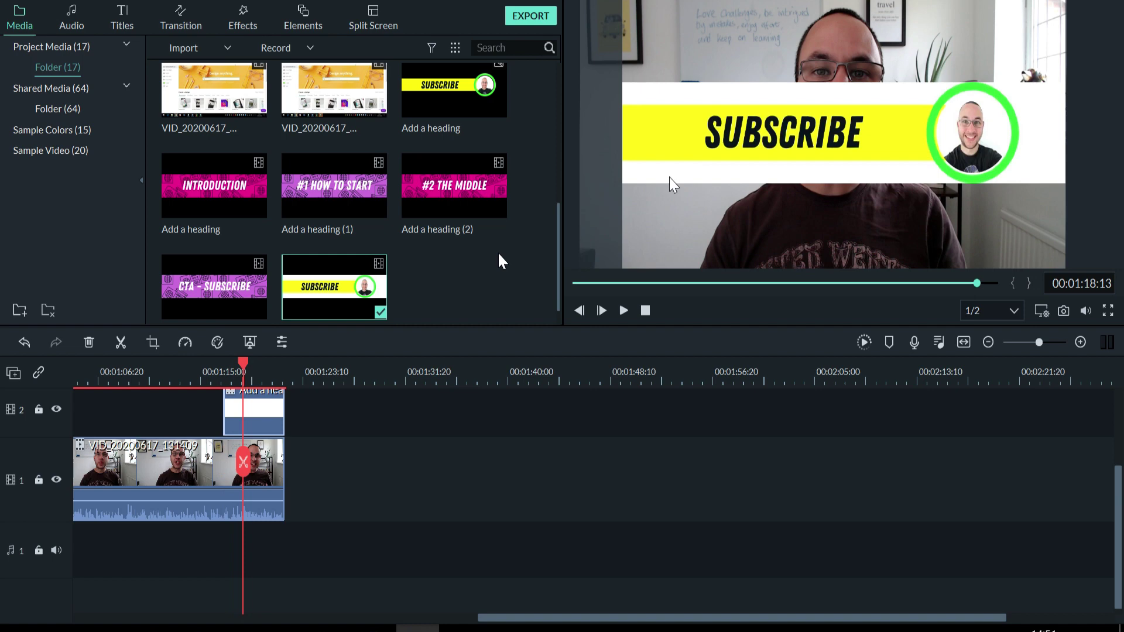
- Shrink the SUBSCRIBE banner to about half size, then delete it from track 2
click(1038, 134)
drag(1064, 83, 766, 233)
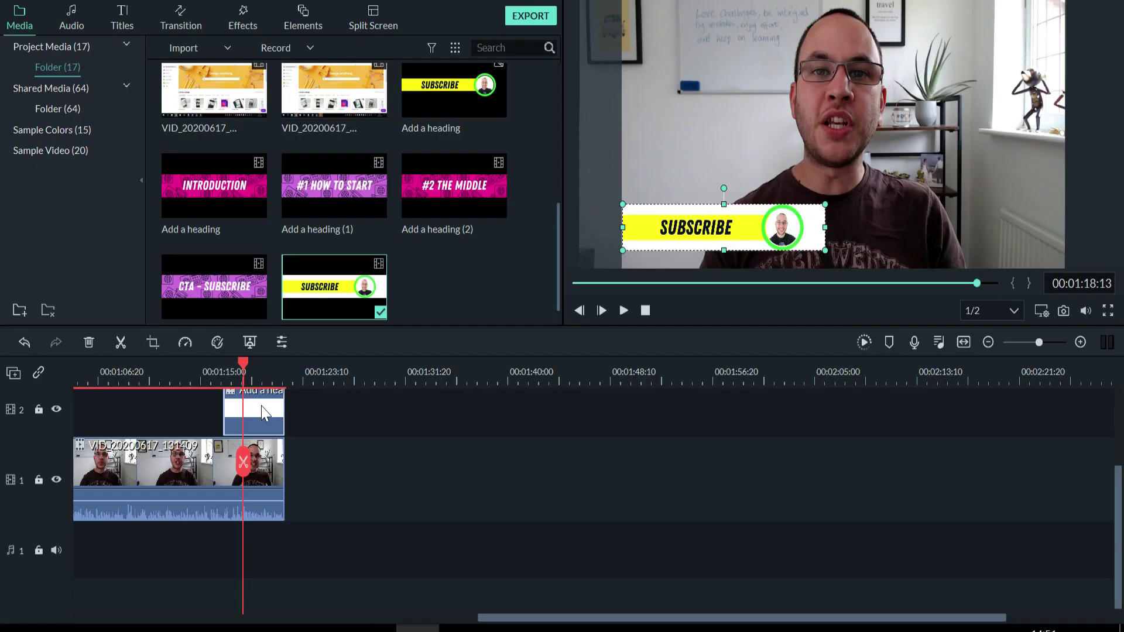
click(262, 412)
key(Delete)
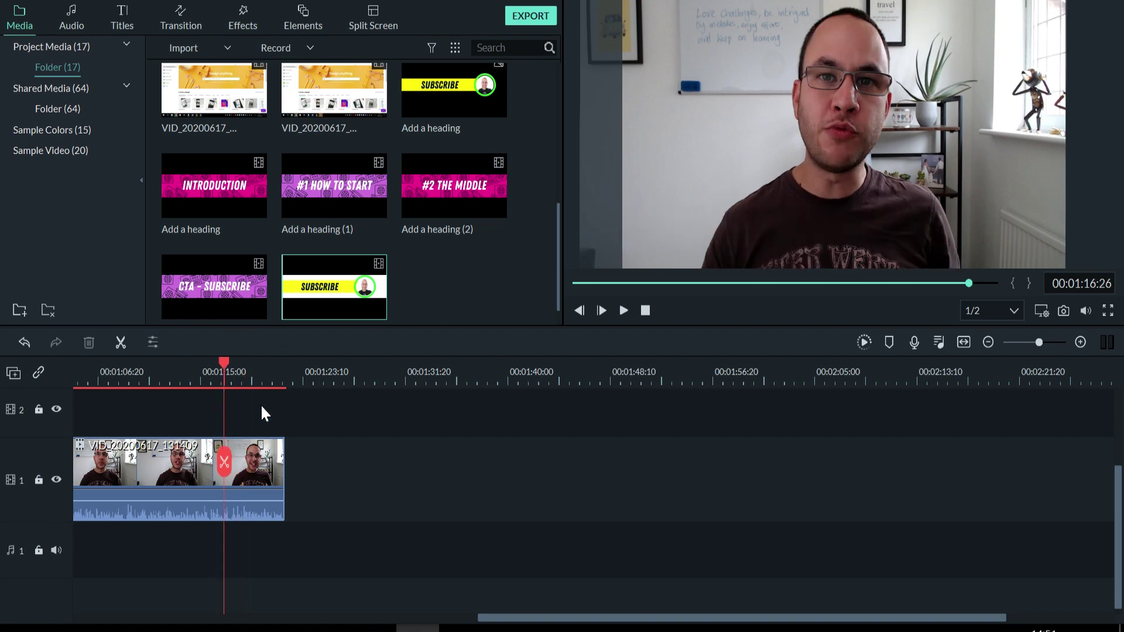
- Add the yellow SUBSCRIBE banner on track 2, moved down and shrunk into a bottom-left lower third
click(456, 99)
drag(456, 98, 284, 413)
click(252, 381)
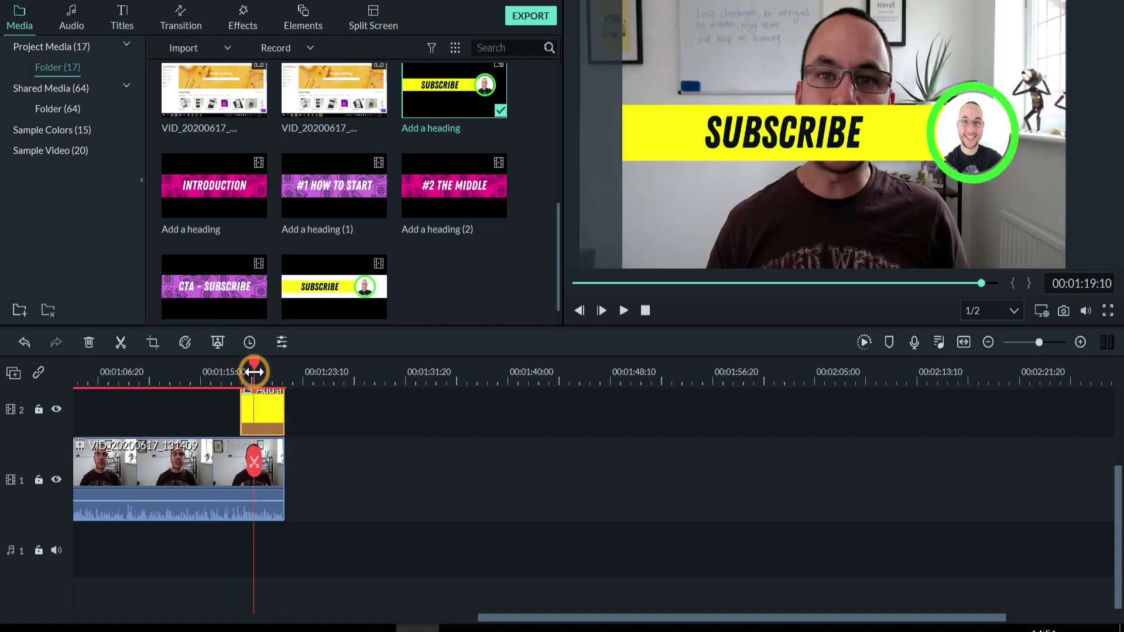
drag(802, 129, 799, 226)
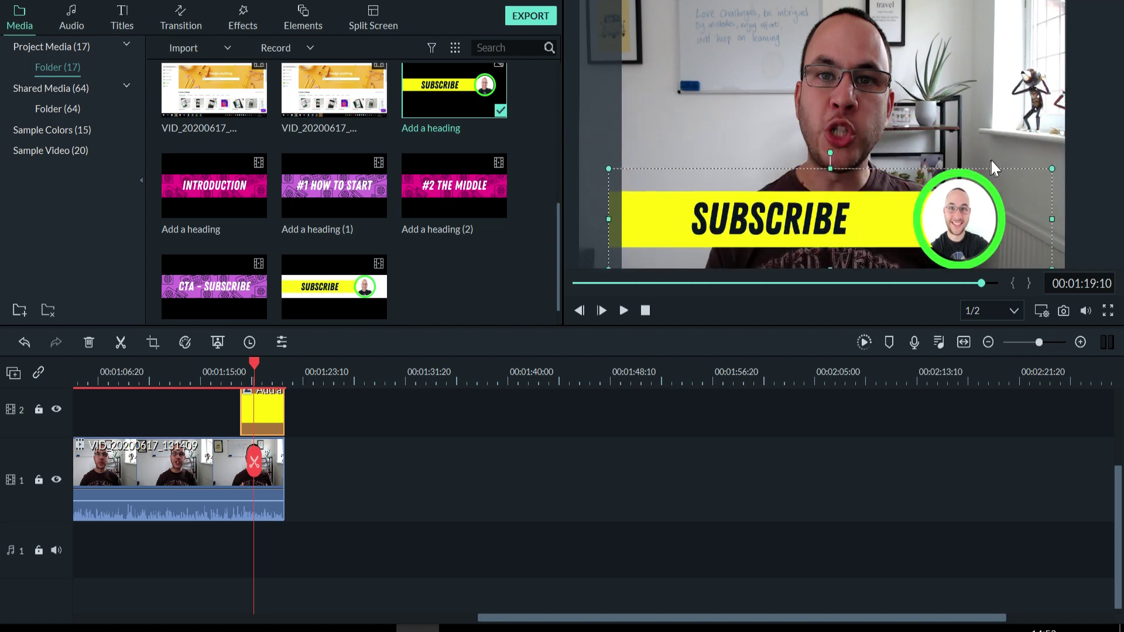
drag(1051, 169, 883, 188)
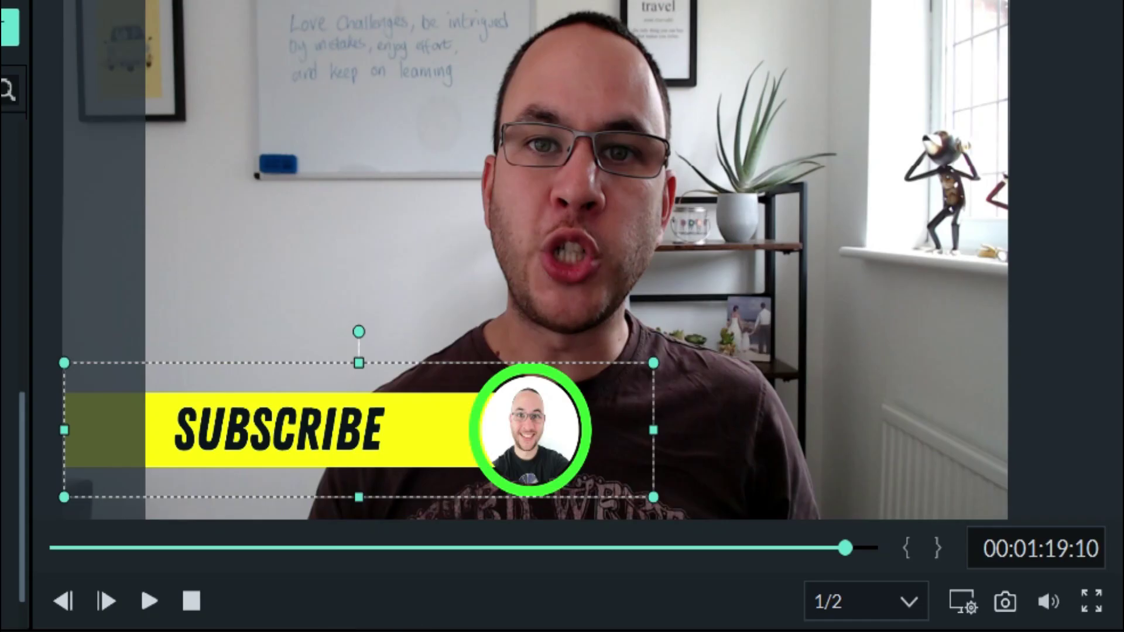
key(Escape)
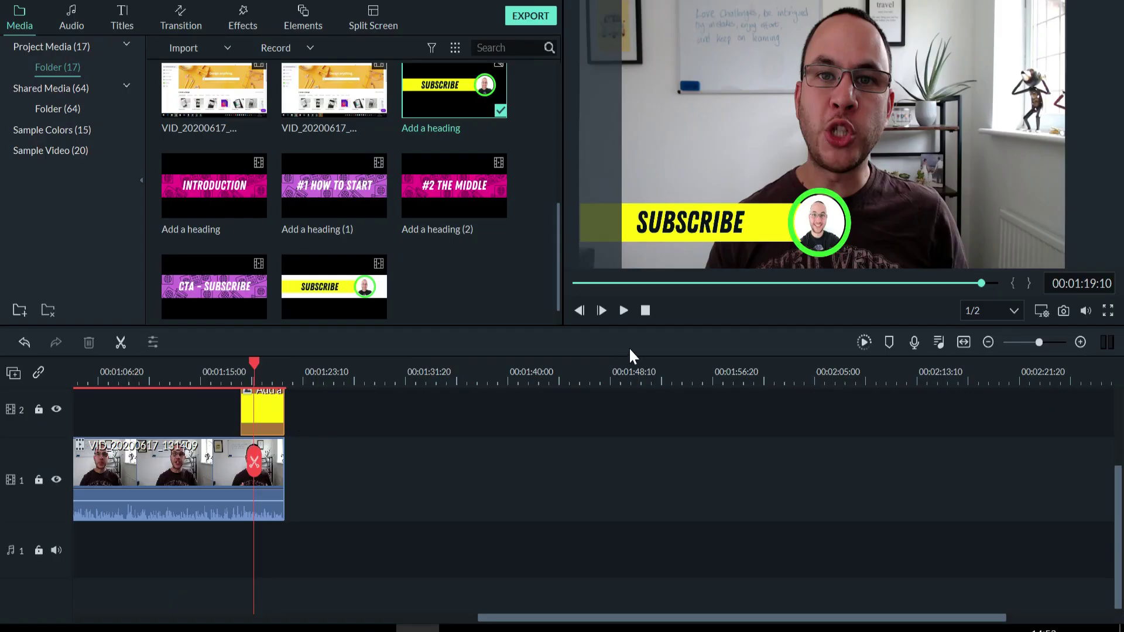
click(268, 408)
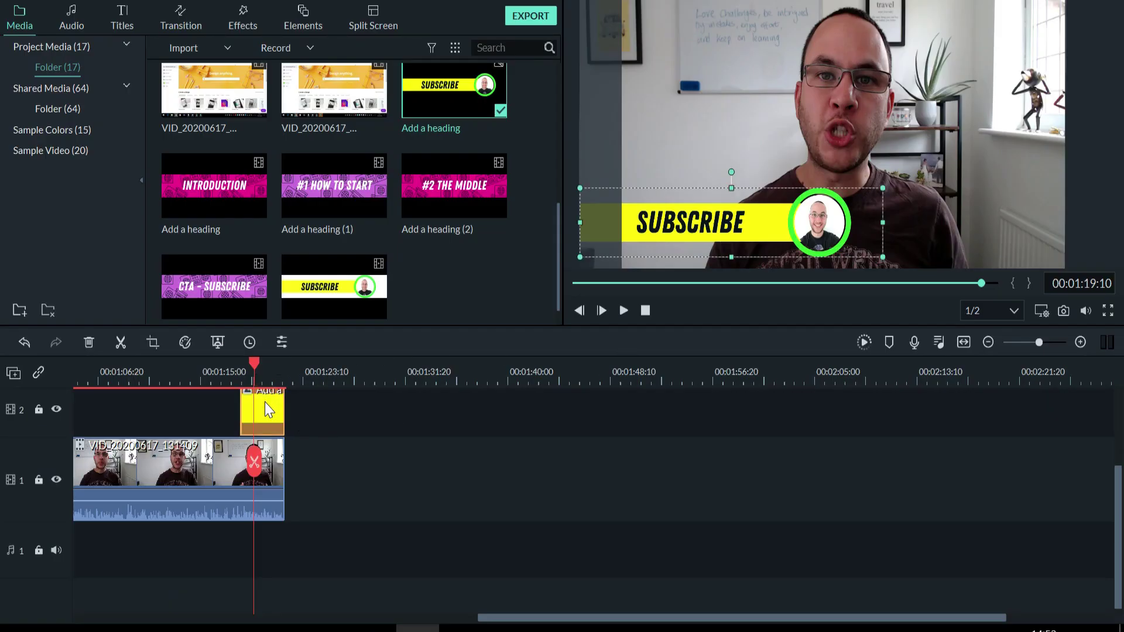
- Apply the To the Right 1 motion preset to the SUBSCRIBE clip, preview it, and confirm
double_click(269, 410)
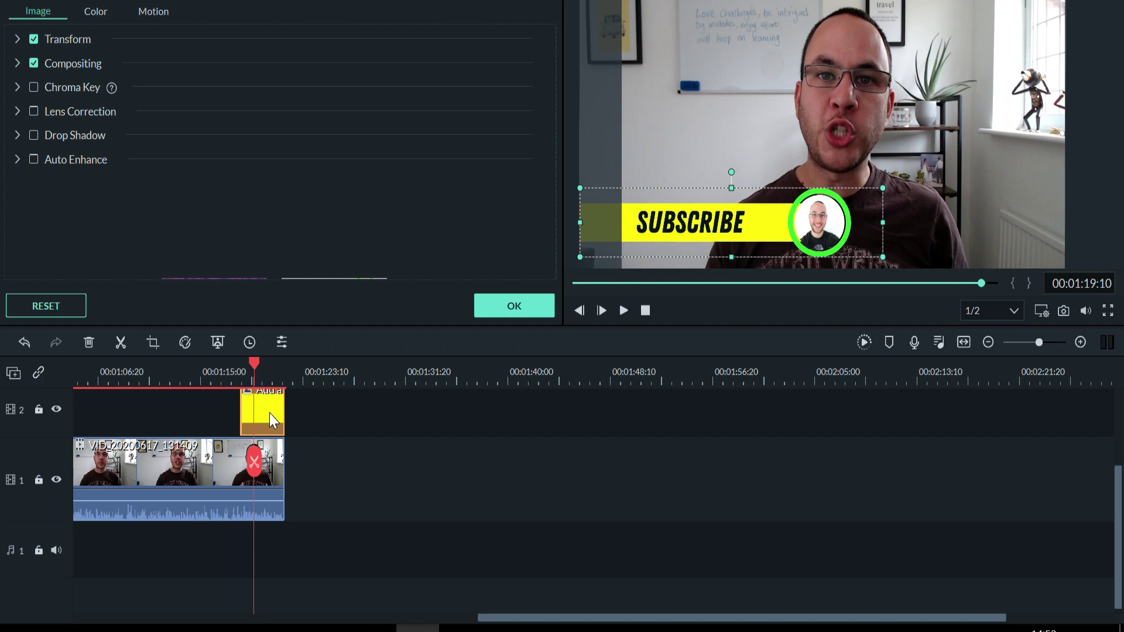
click(153, 13)
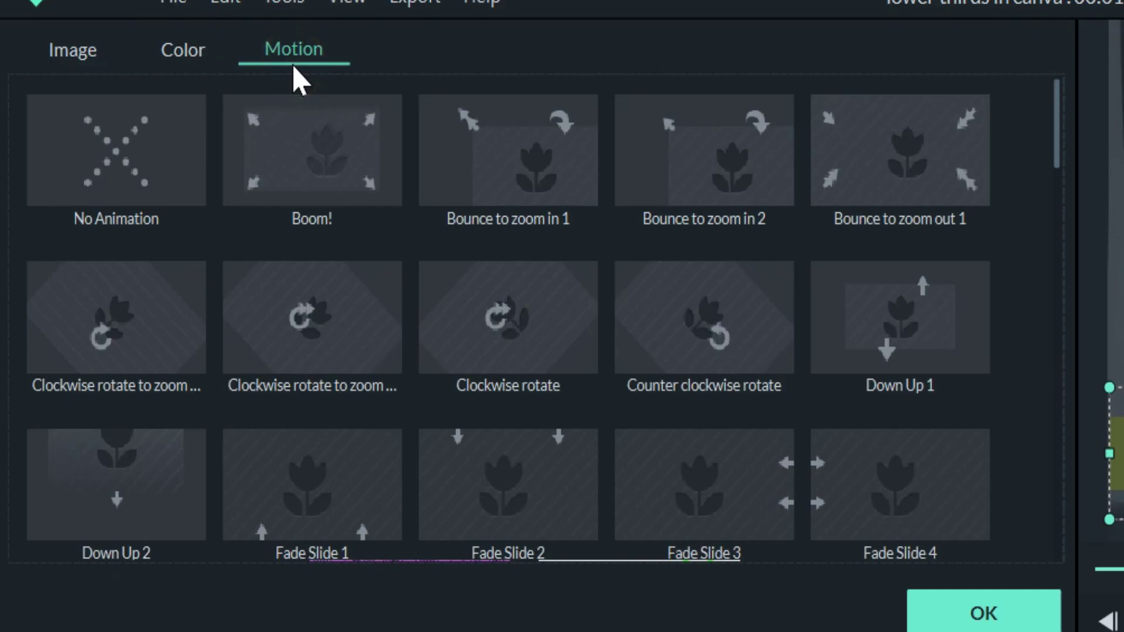
scroll(489, 334, down, 10)
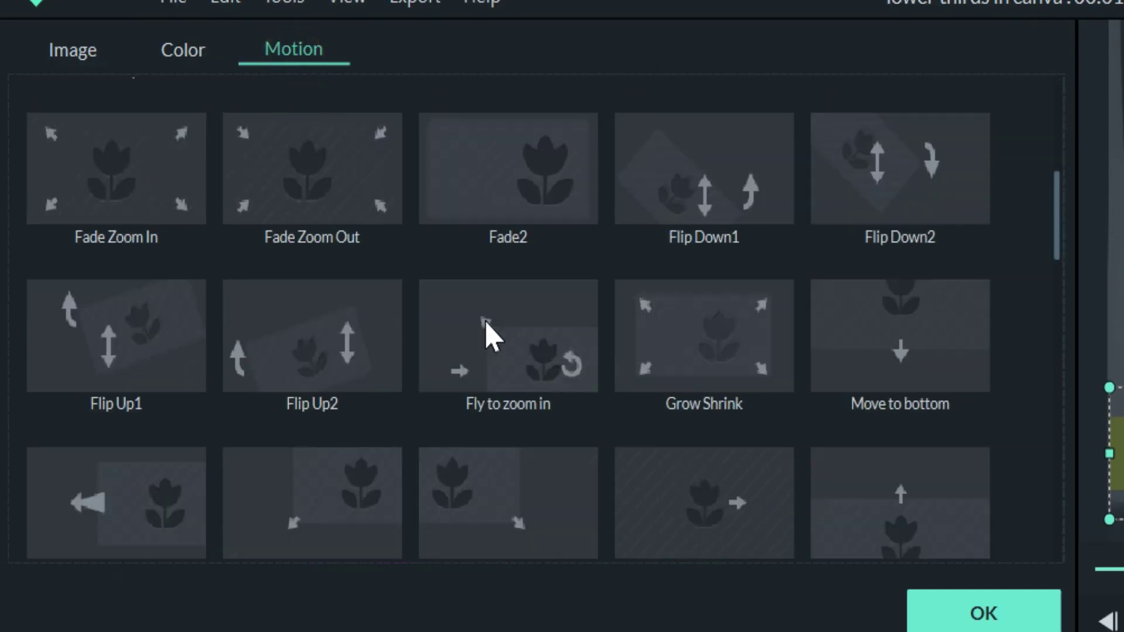
scroll(519, 337, down, 6)
scroll(518, 334, up, 3)
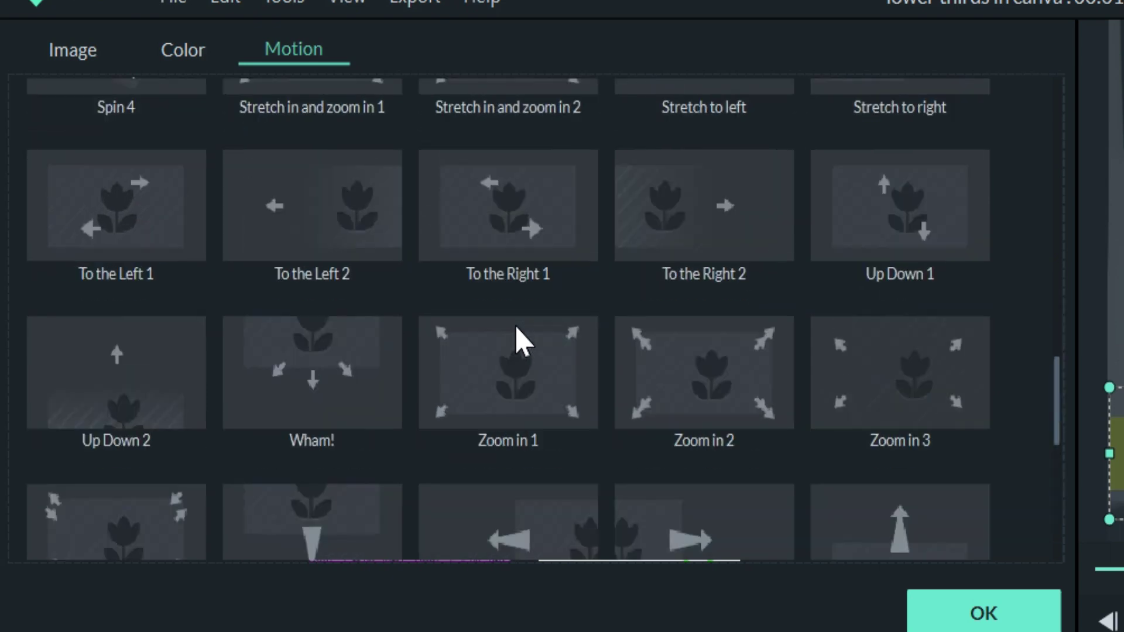
click(552, 213)
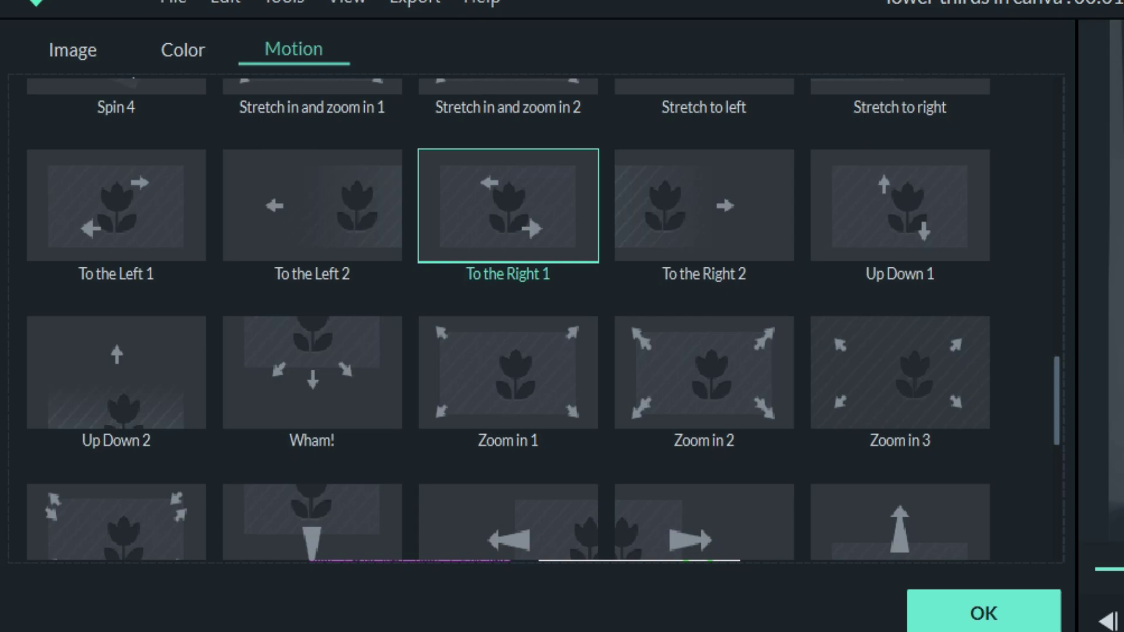
click(624, 311)
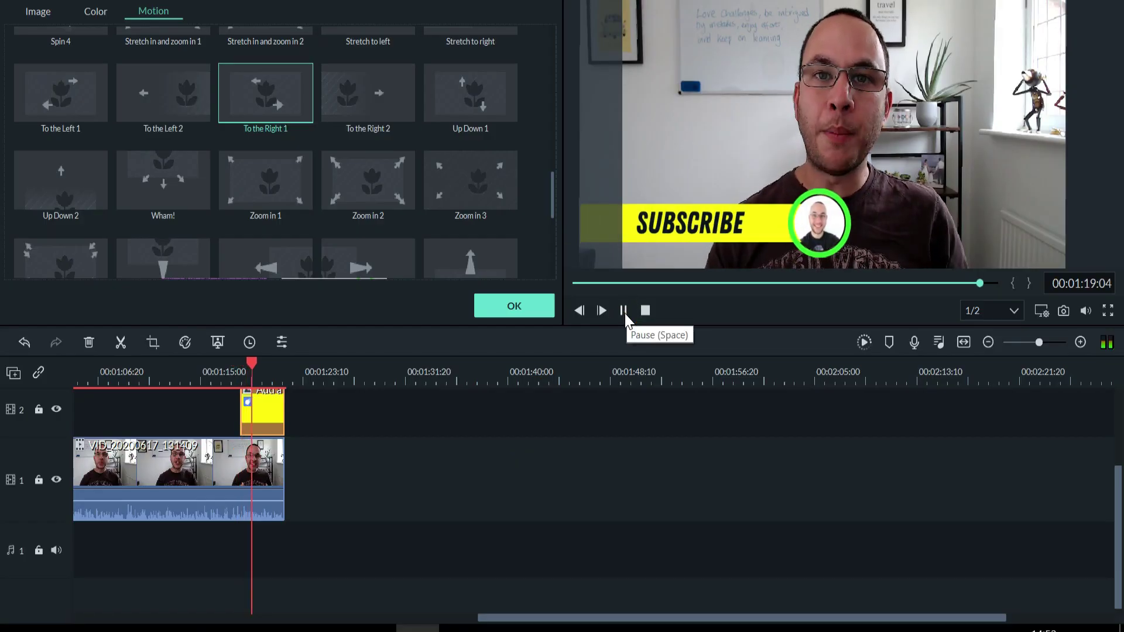
click(624, 312)
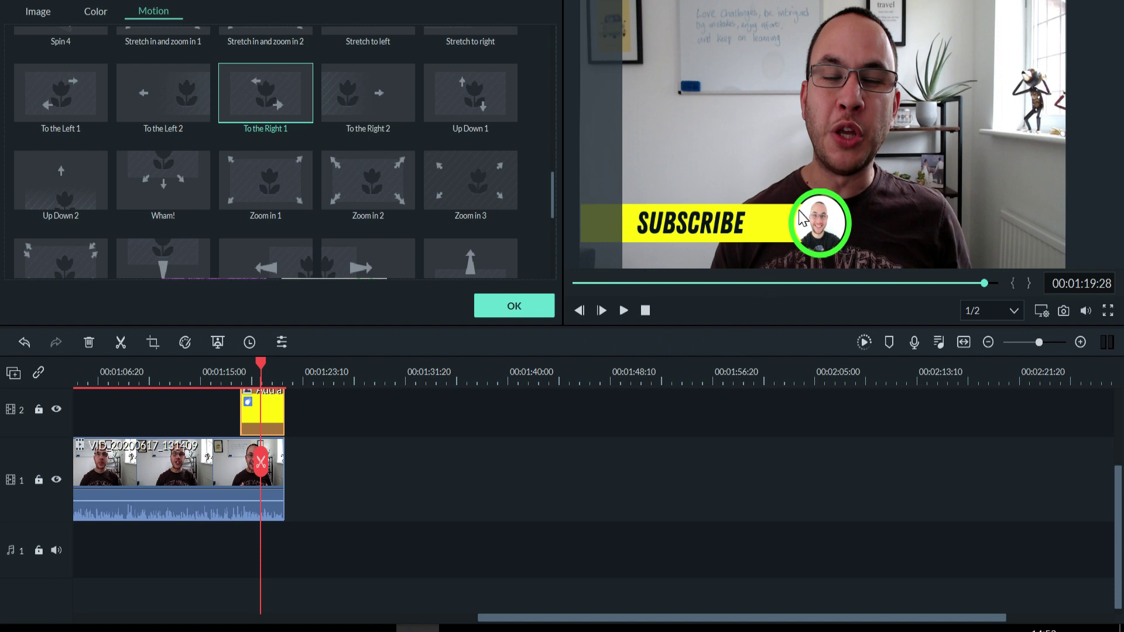
click(514, 298)
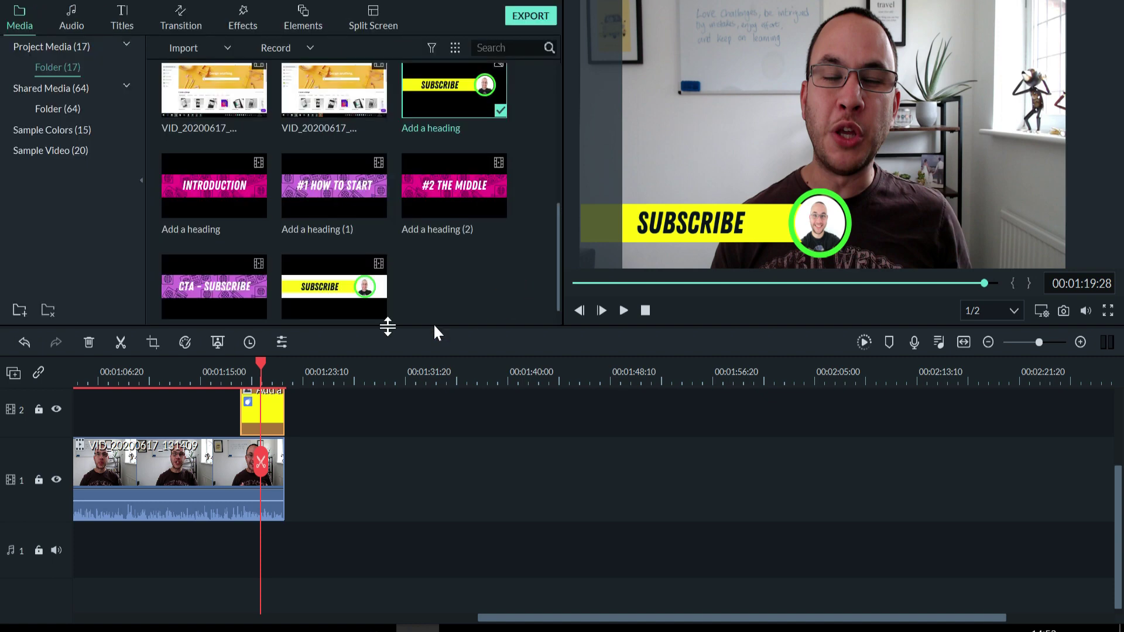
- Put the INTRODUCTION banner on track 2 after SUBSCRIBE, shrunk and moved to bottom-left
drag(223, 188, 289, 466)
click(309, 379)
click(955, 133)
drag(1068, 79, 825, 136)
drag(824, 184, 790, 213)
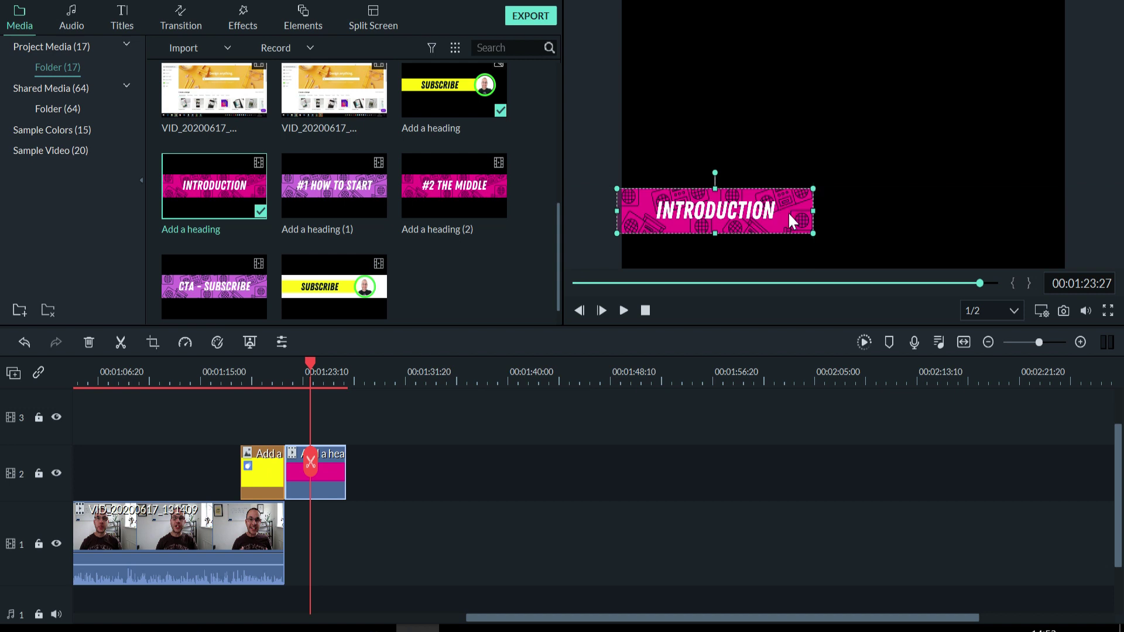
- Enlarge the INTRODUCTION banner slightly to fine-tune its lower-third size
click(824, 155)
click(739, 210)
drag(813, 235, 836, 239)
click(691, 142)
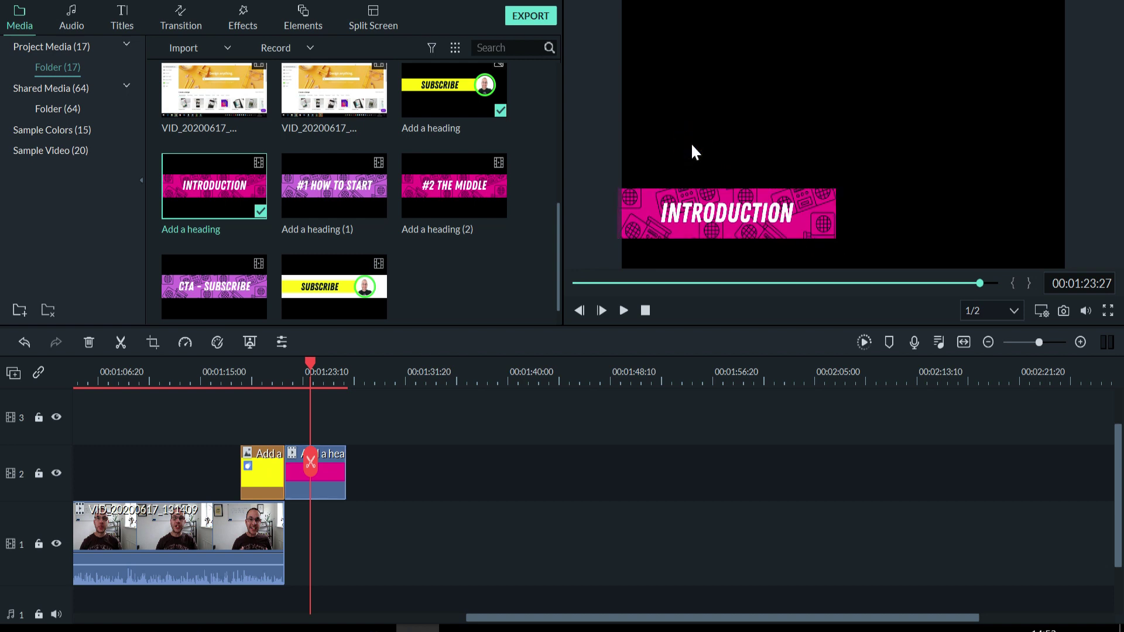